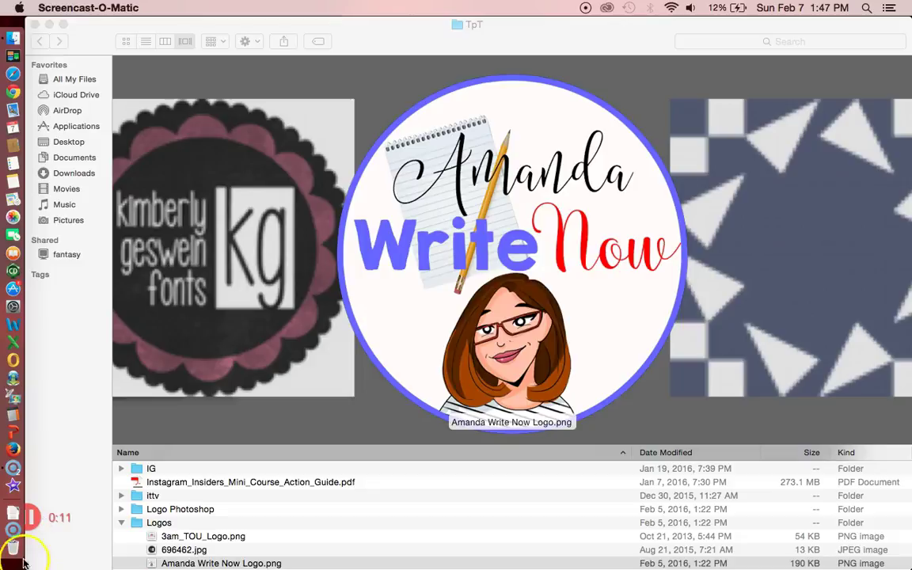
Step: Preview the logos in Cover Flow from Amanda Write Now Logo.png down to Glitter Meets Glue.jpg
scroll(195, 559, "down", 1)
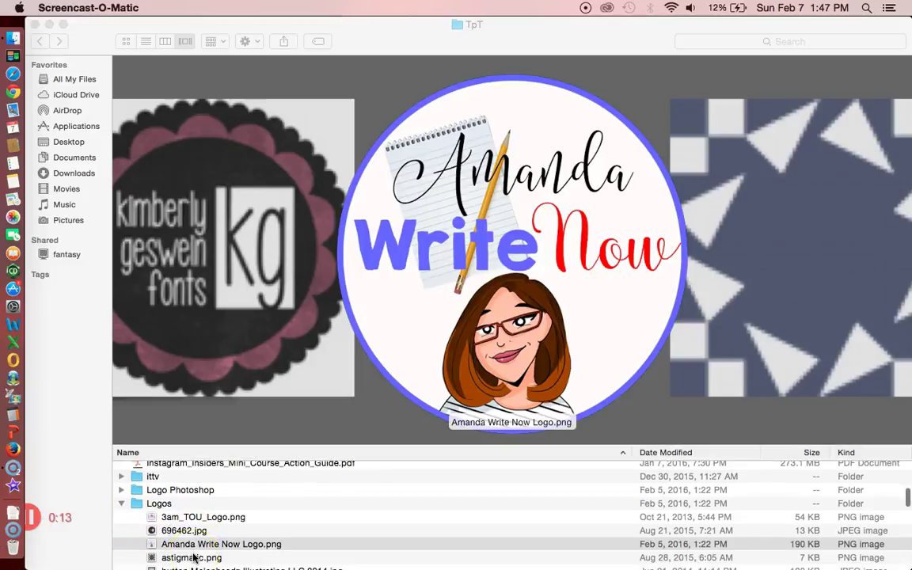
left_click(193, 554)
key("Down")
key("Down")
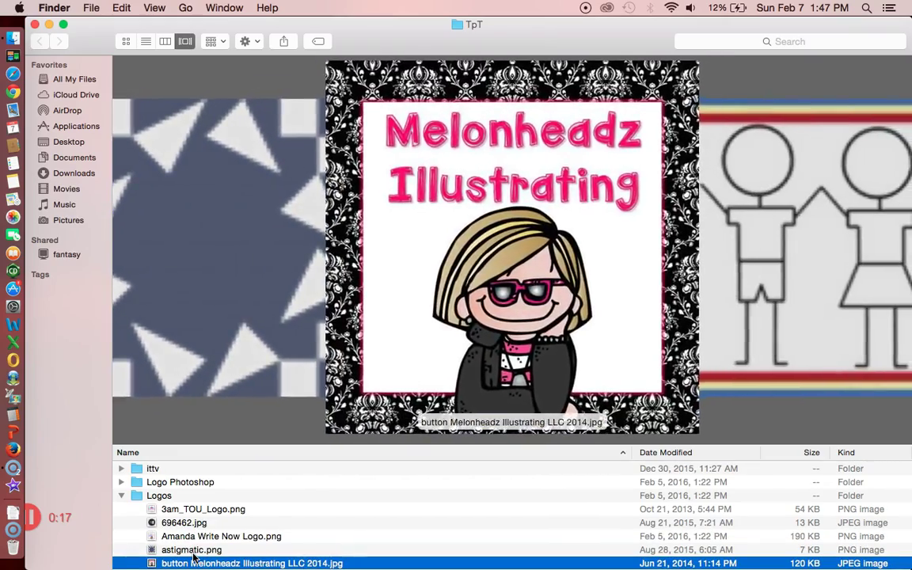
key("Down")
key("Down")
key("Down")
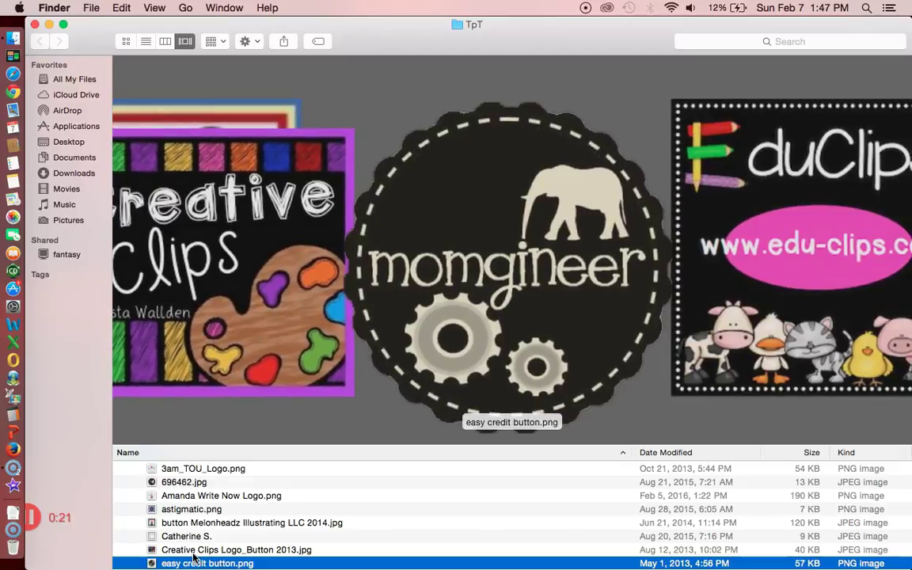
key("Down")
key("Down")
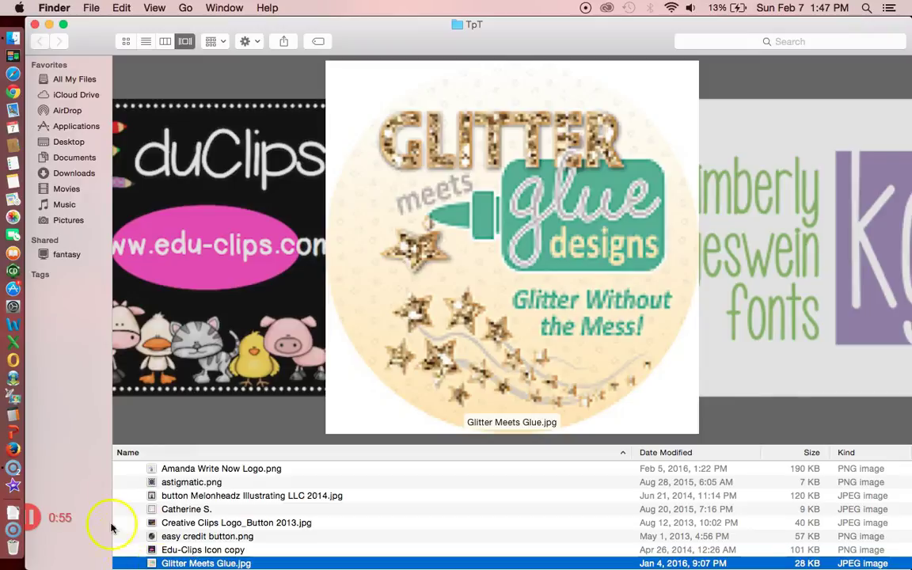
Step: Launch PowerPoint and set the slide size to 5 × 5 inches in Page Setup
left_click(14, 433)
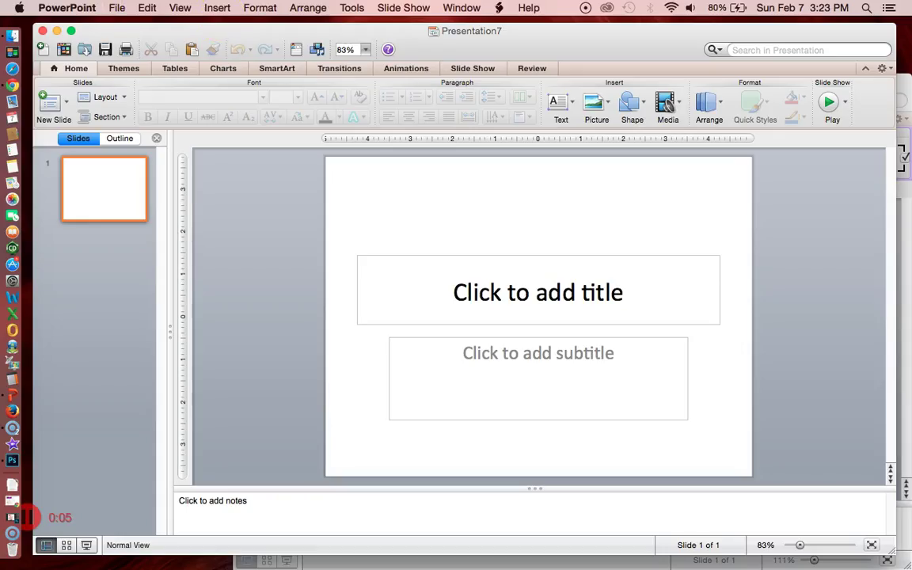
left_click(116, 8)
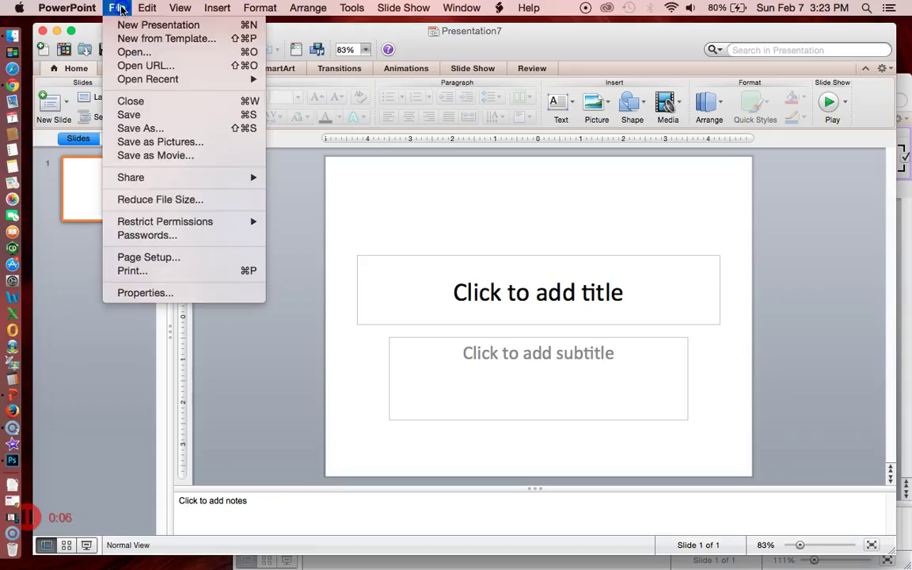
left_click(182, 257)
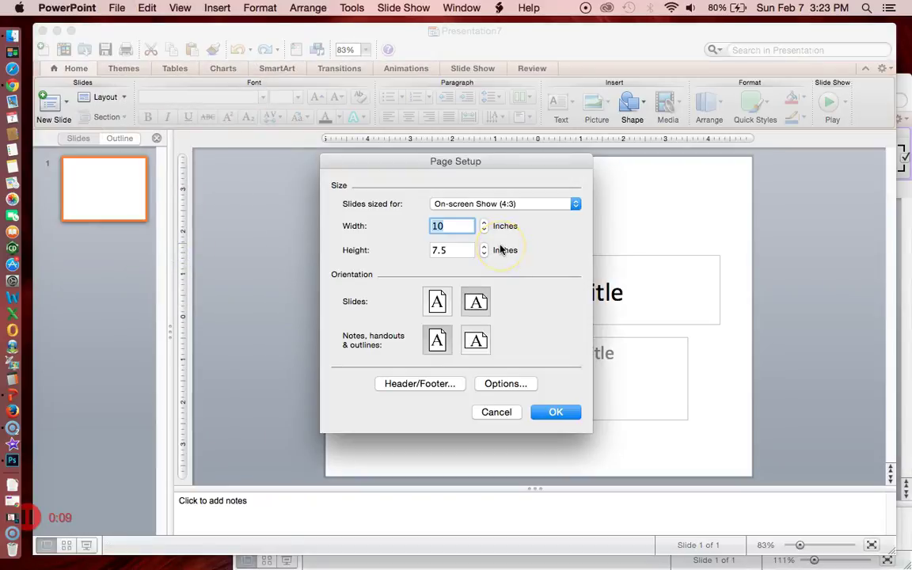
type("5")
double_click(454, 250)
type("5")
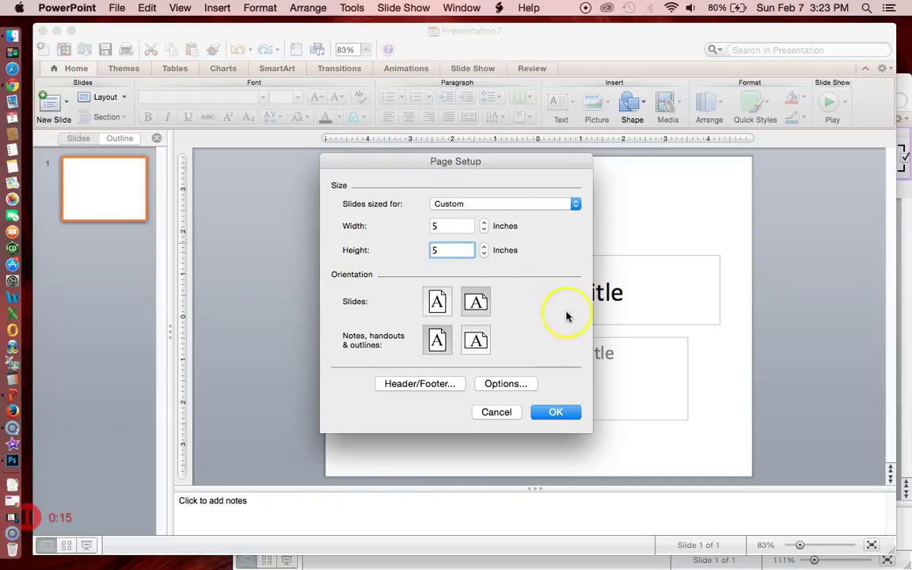
left_click(551, 405)
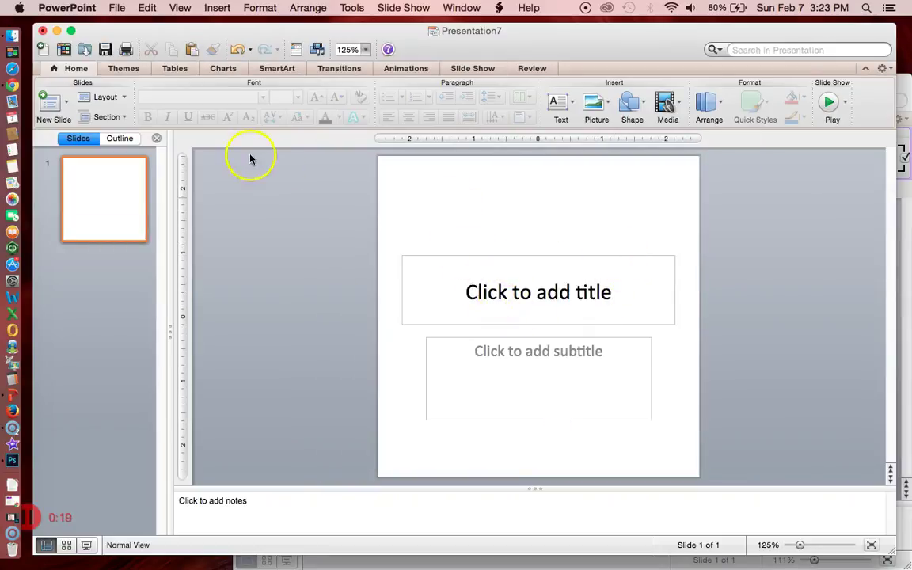
Step: Draw an oval circle about 4.52 inches wide, centred to fill the square slide
left_click(216, 8)
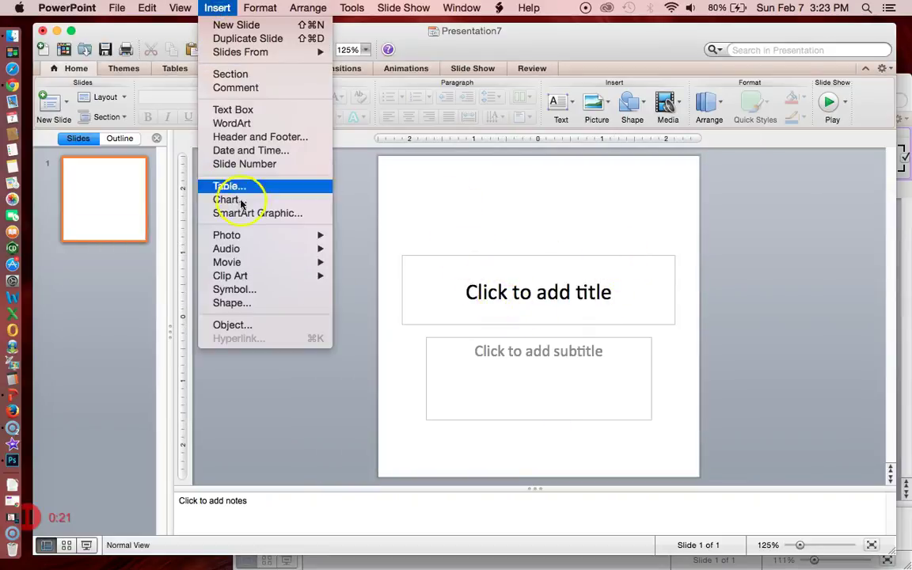
left_click(251, 309)
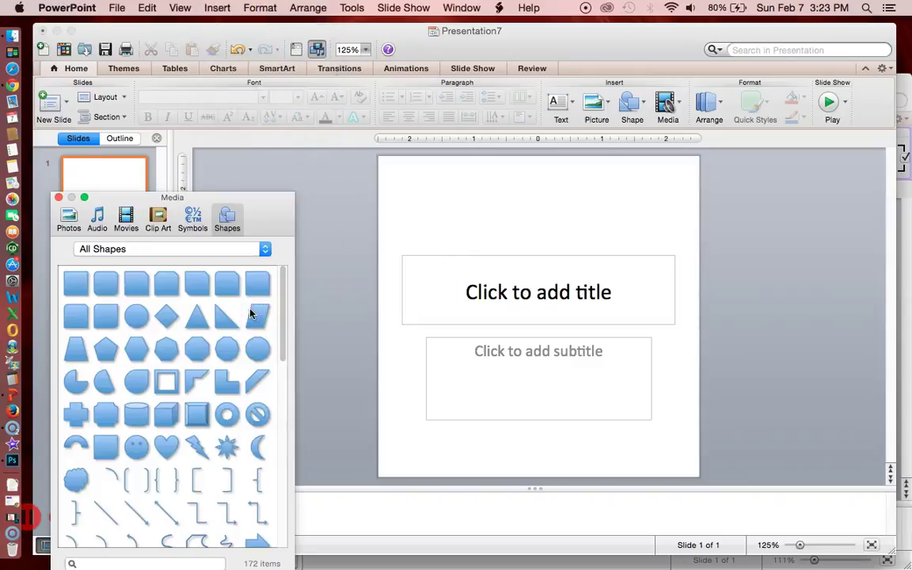
left_click(141, 319)
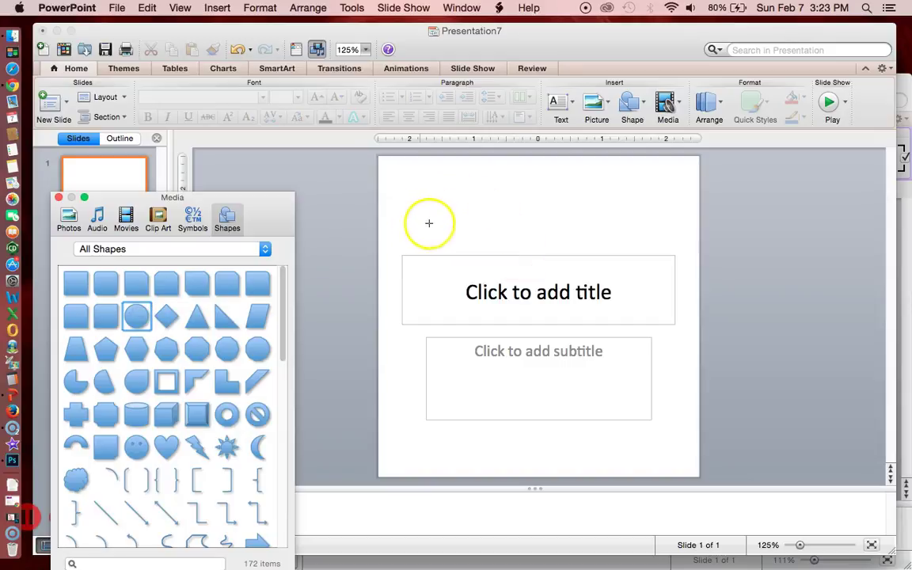
left_click_drag(427, 220, 689, 466)
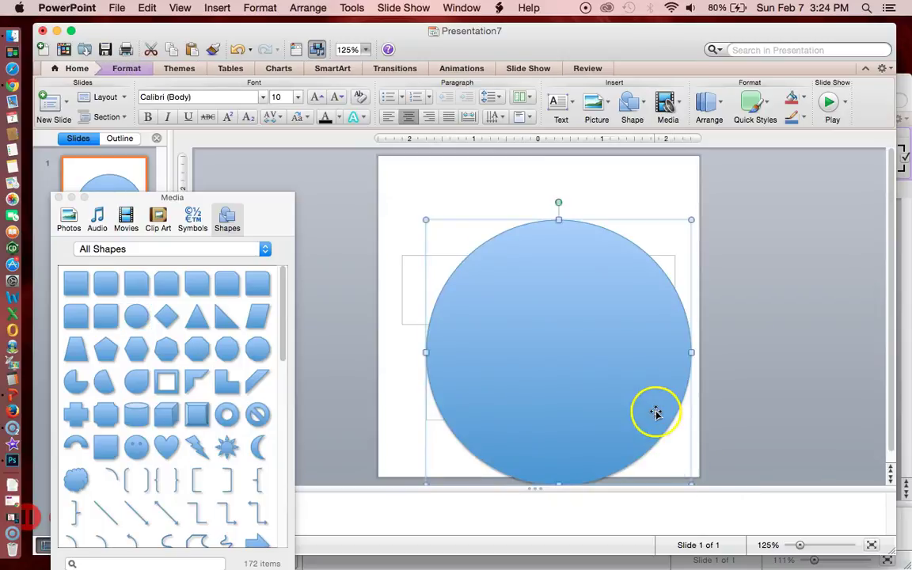
left_click_drag(655, 413, 643, 384)
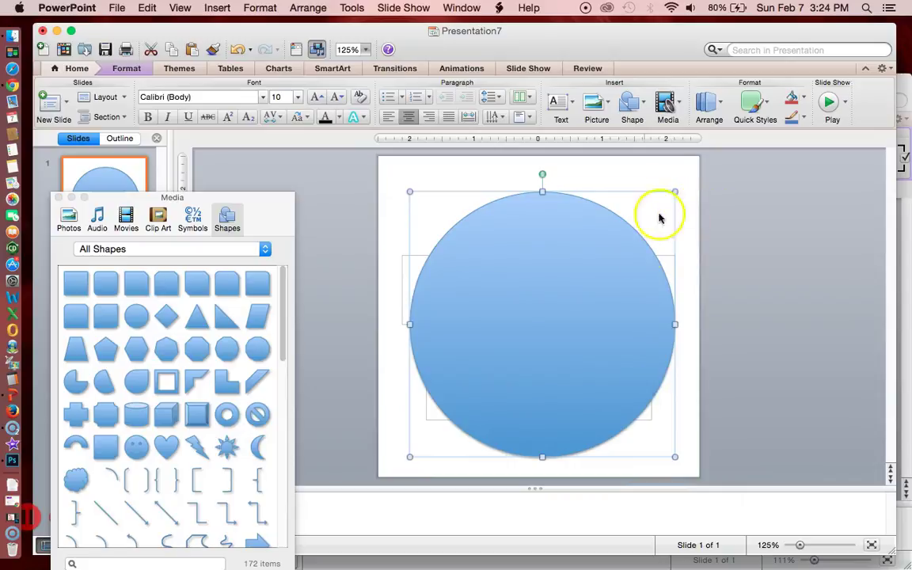
left_click_drag(674, 191, 704, 163)
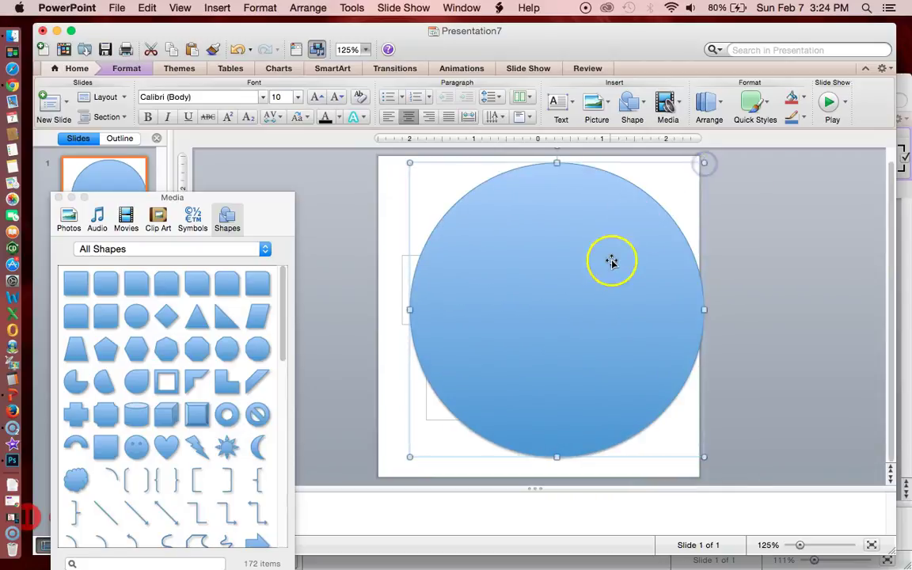
left_click_drag(610, 259, 594, 260)
left_click_drag(686, 163, 694, 158)
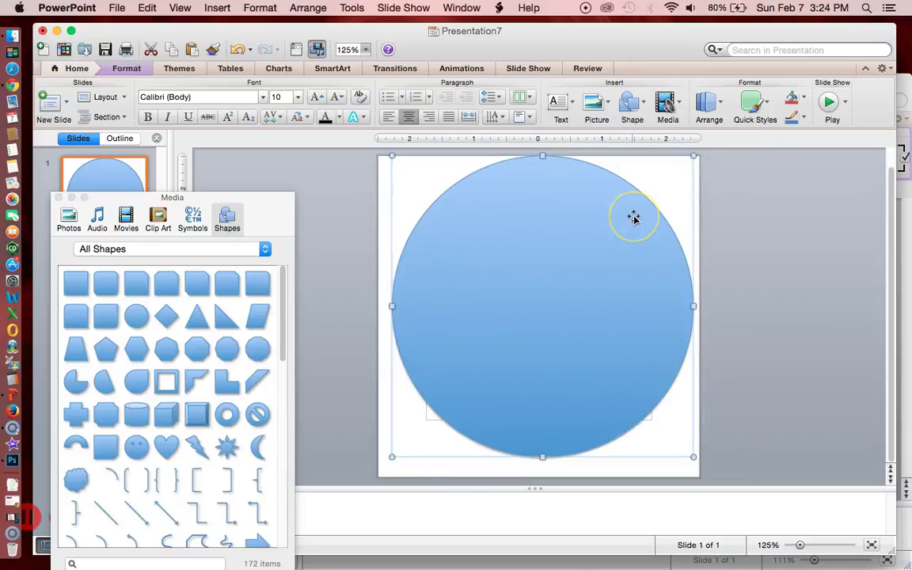
key("Down")
key("Down")
key("Down")
key("Down")
key("Down")
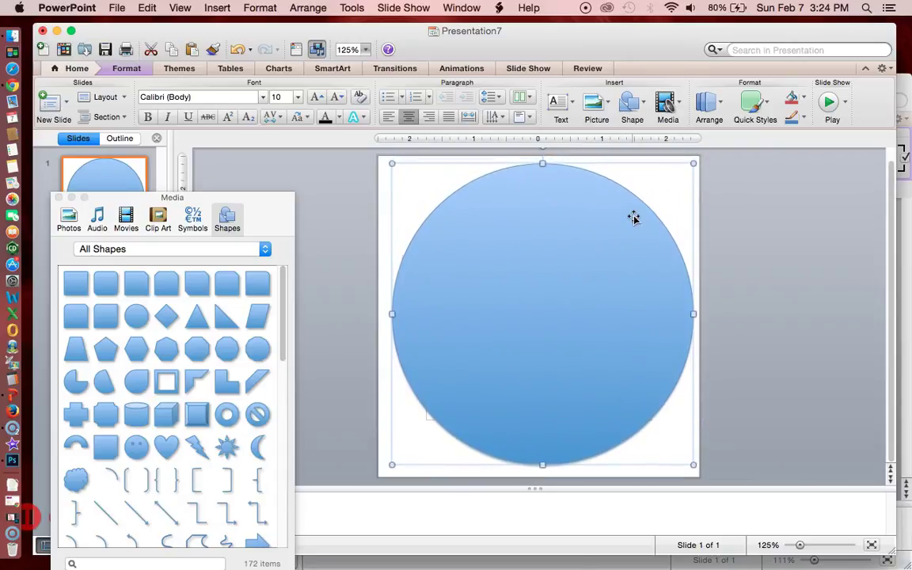
key("Down")
key("Down")
key("Down")
key("Down")
key("Left")
key("Left")
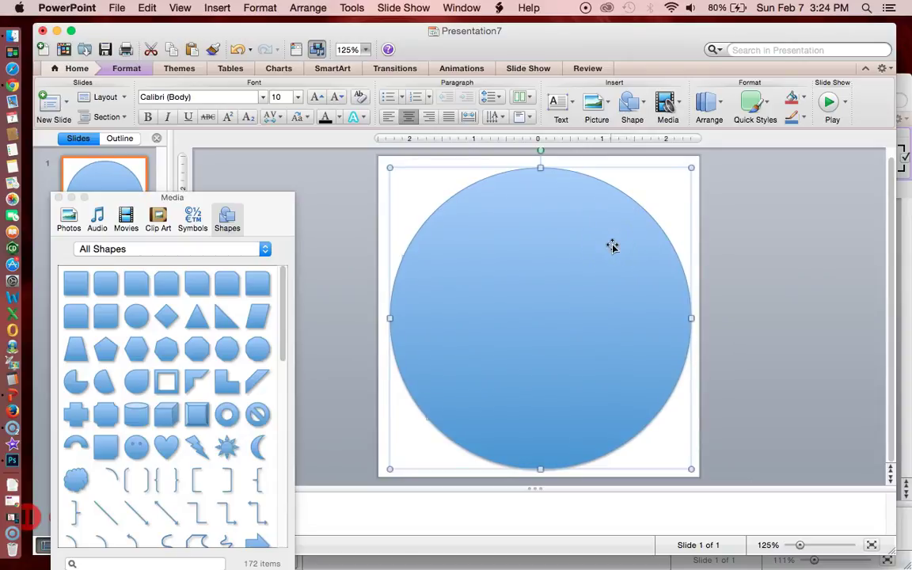
Step: Give the circle a solid black fill through Format Shape
right_click(612, 246)
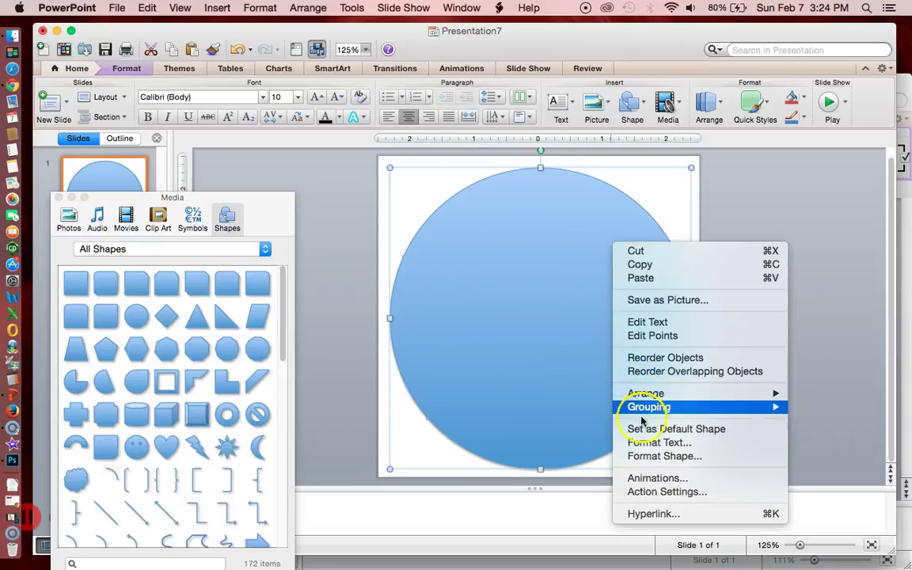
left_click(640, 456)
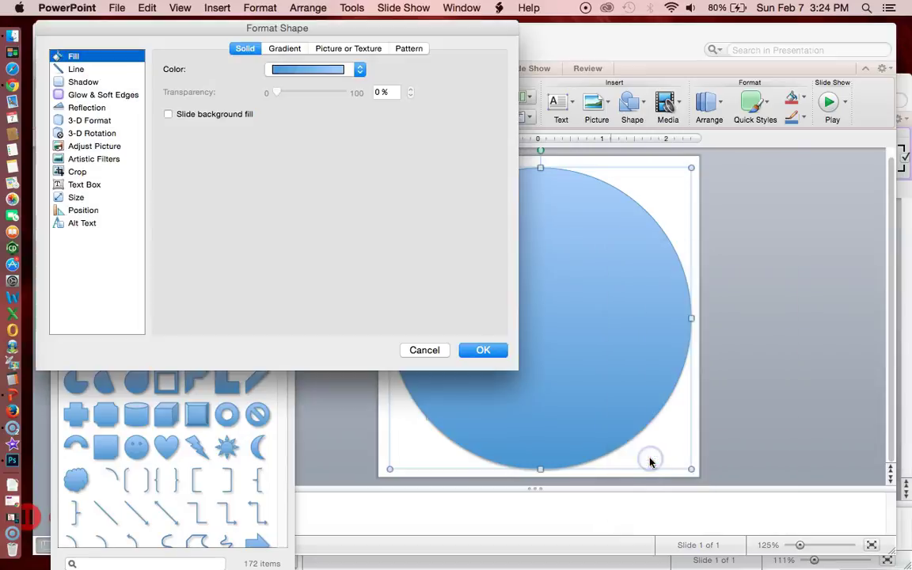
left_click(360, 70)
left_click(281, 114)
left_click(483, 350)
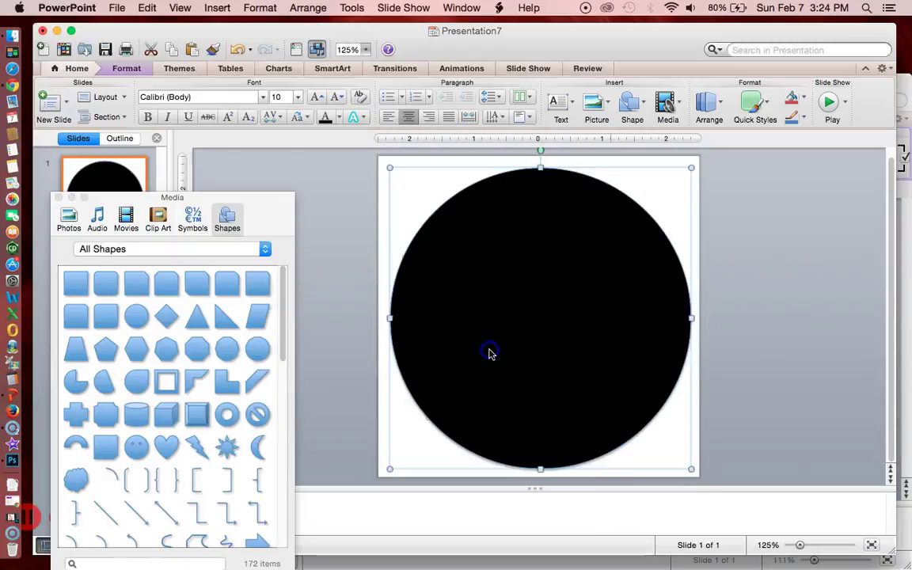
left_click(721, 392)
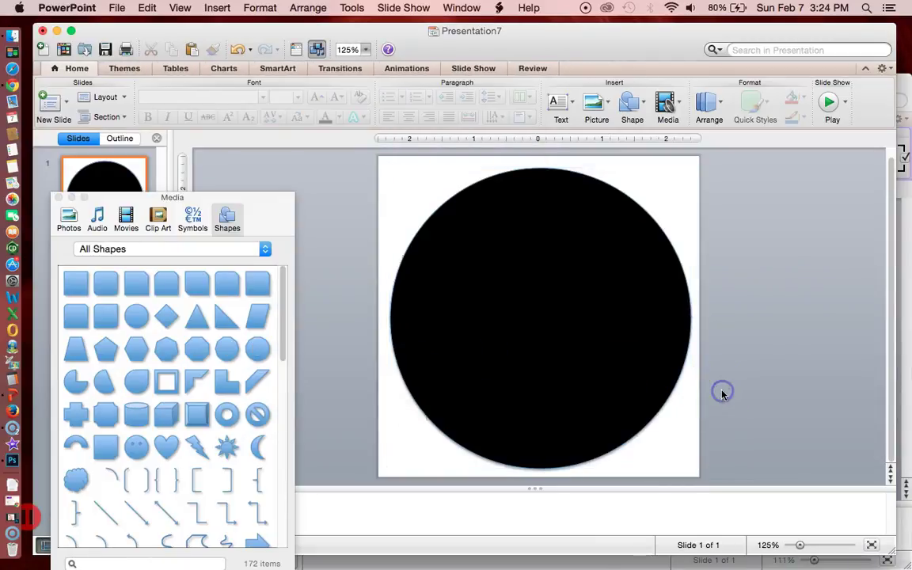
Step: Draw a text box on the circle with white text colour
left_click(213, 7)
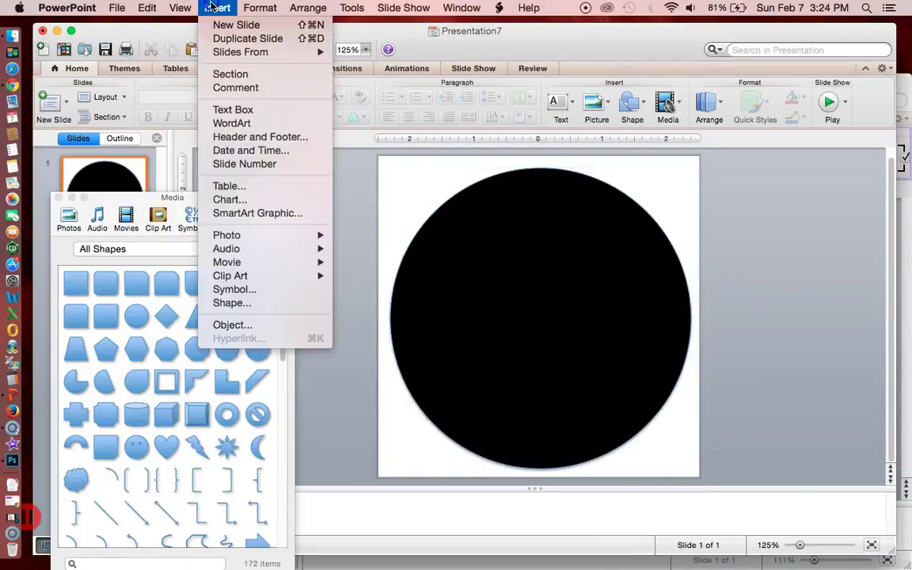
left_click(242, 111)
left_click_drag(481, 228, 639, 308)
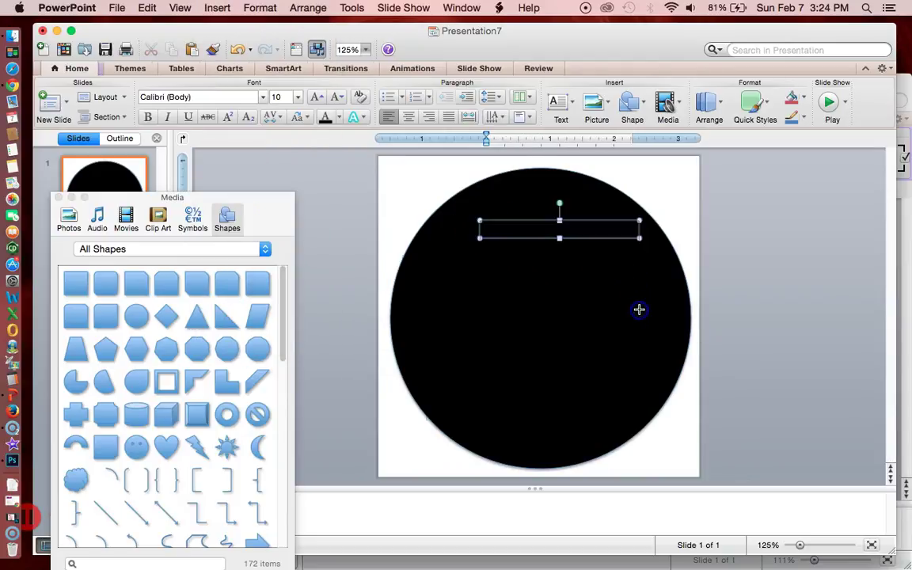
left_click(339, 120)
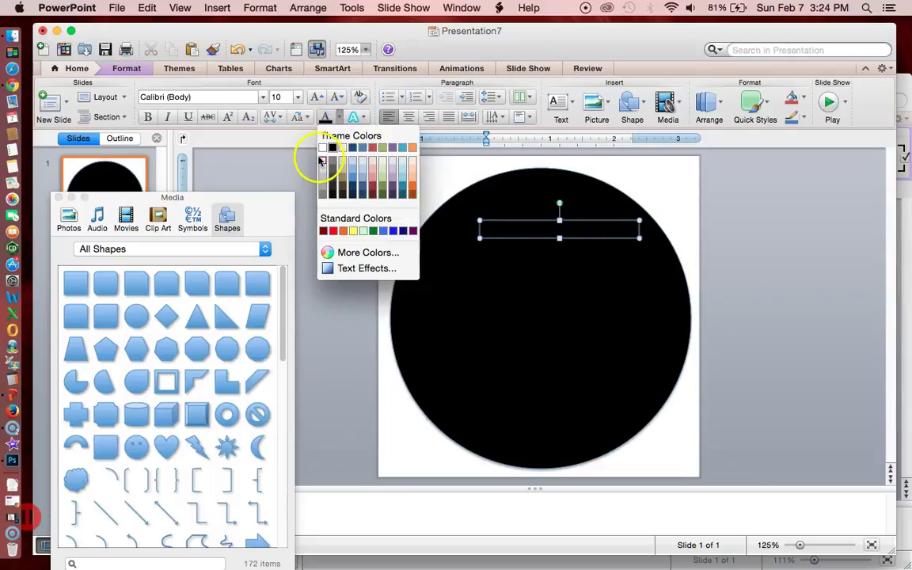
left_click(323, 149)
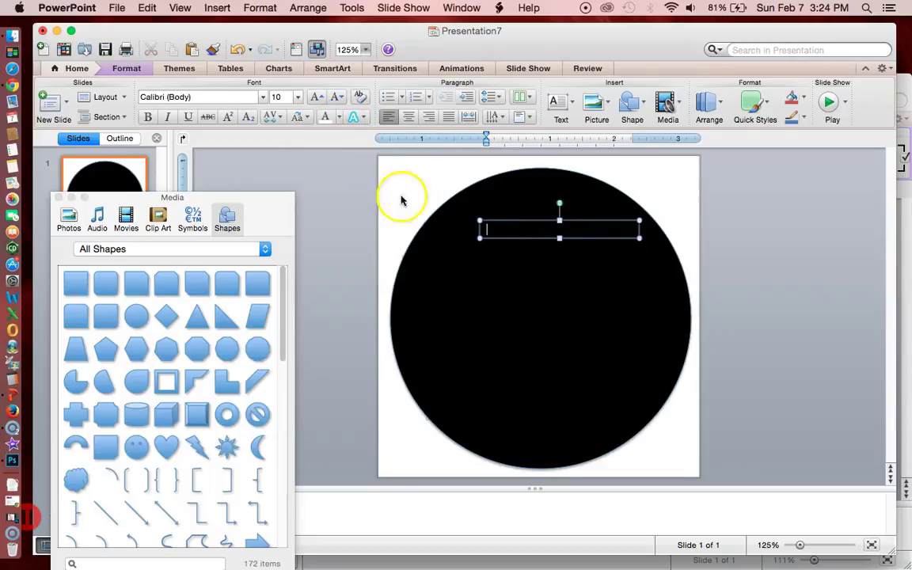
Step: Set the text box font to KG Second Chances Solid at size 60
left_click(262, 98)
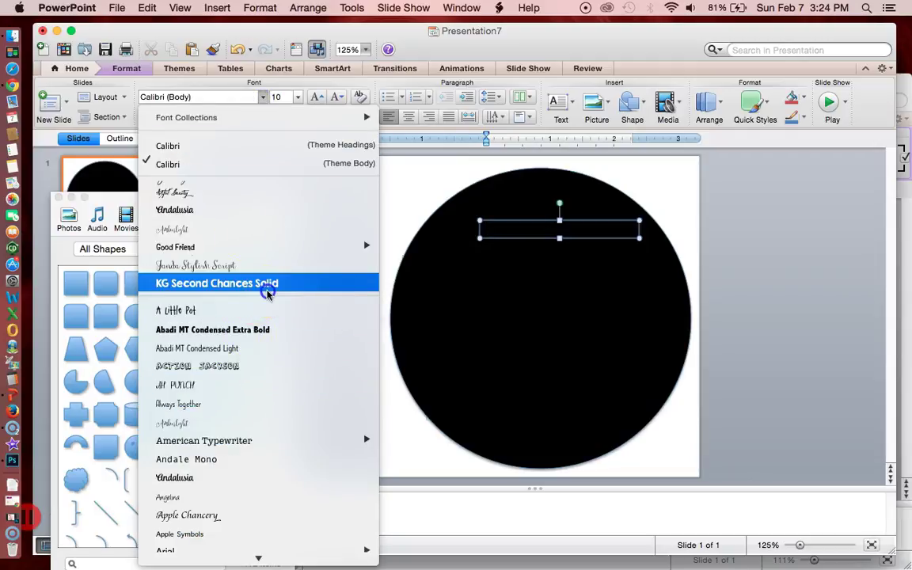
left_click(259, 283)
left_click(298, 97)
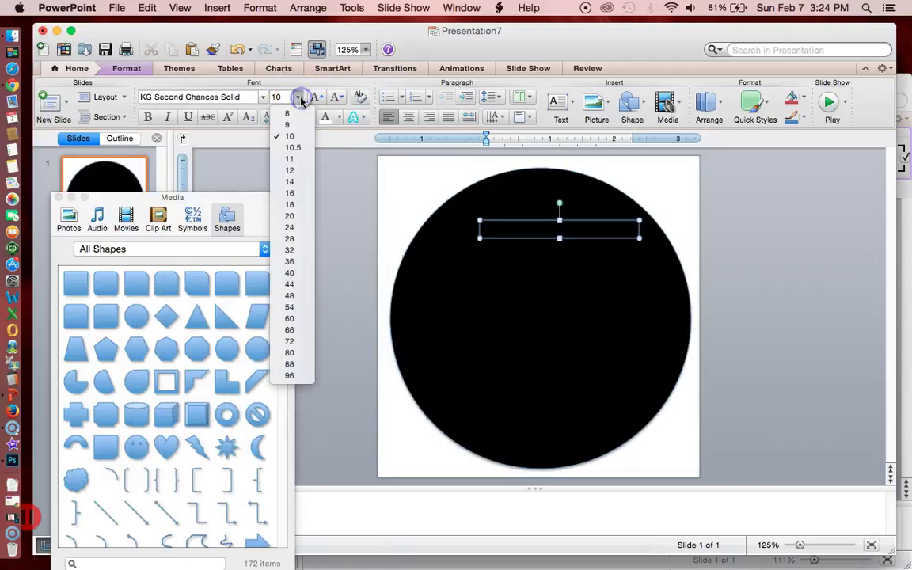
left_click(291, 285)
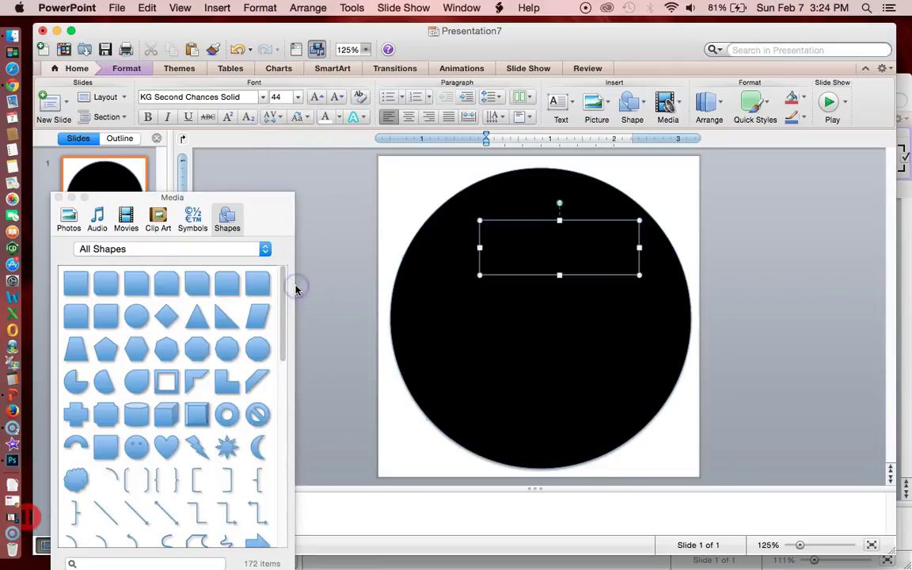
left_click(299, 96)
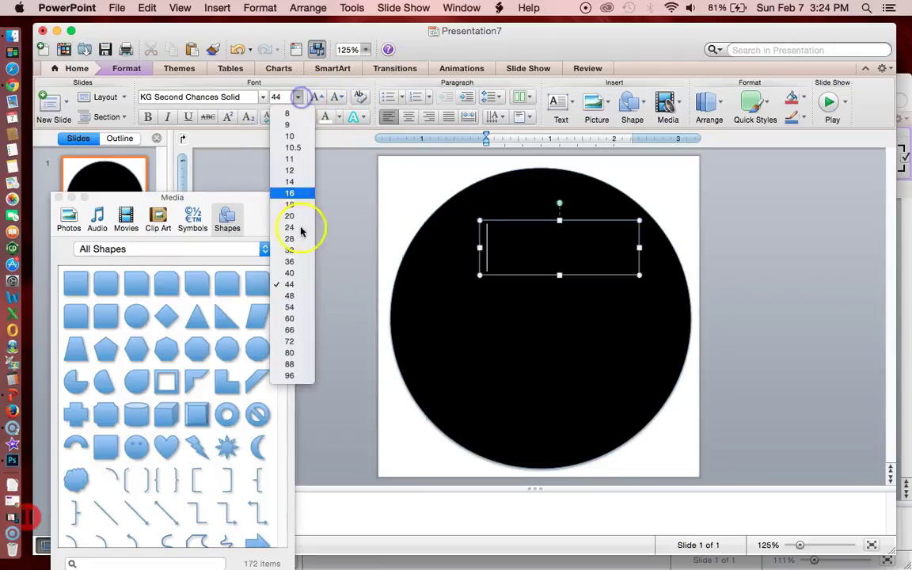
left_click(298, 321)
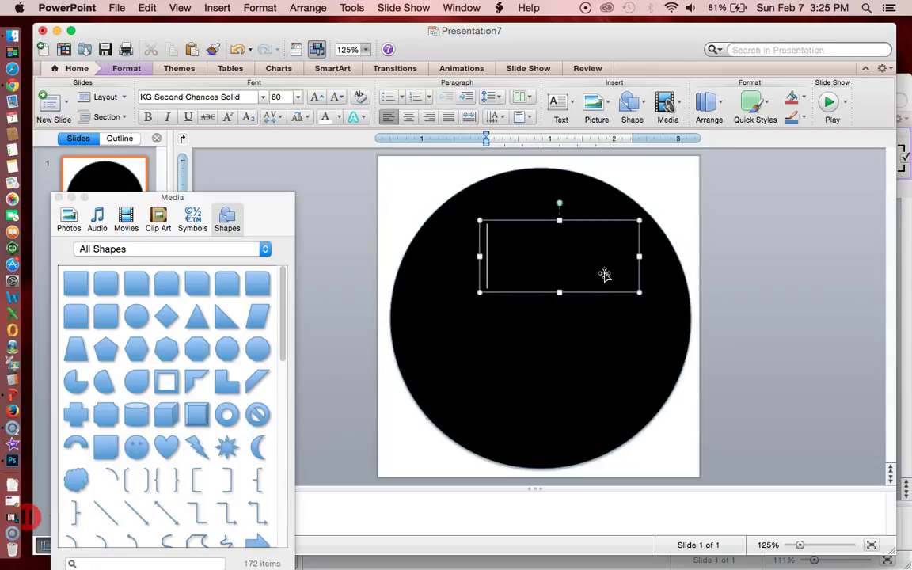
Step: Type 'PBL' and centre-align it
type("Pbl")
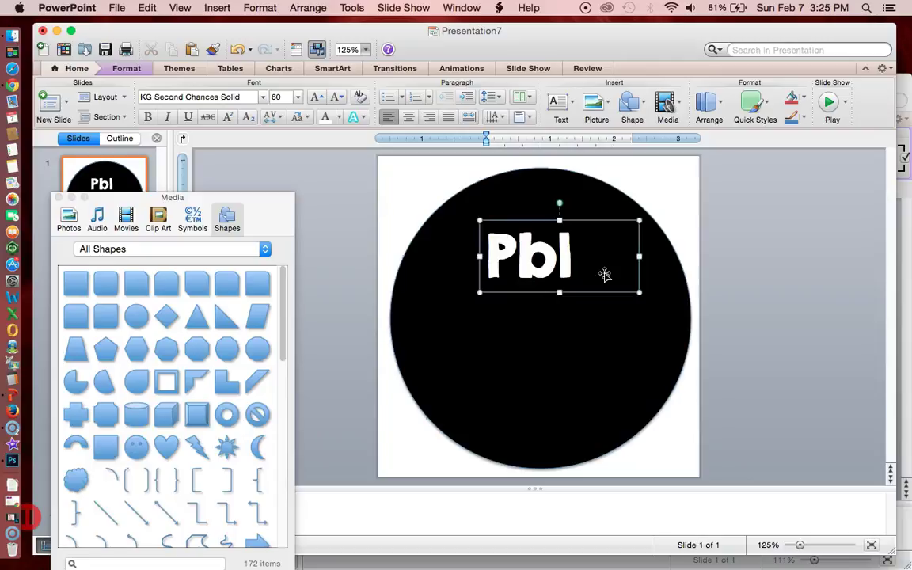
key("BackSpace")
key("BackSpace")
type("BL")
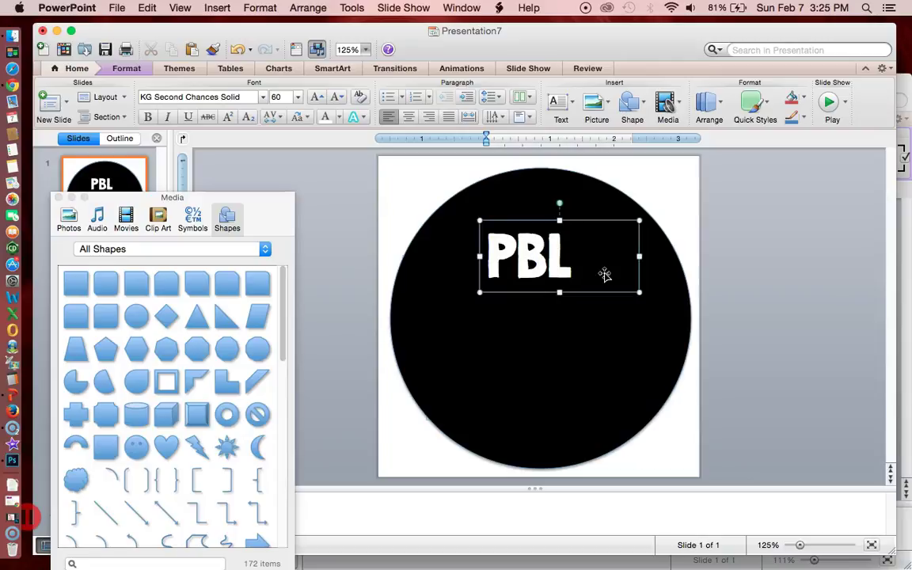
left_click(408, 117)
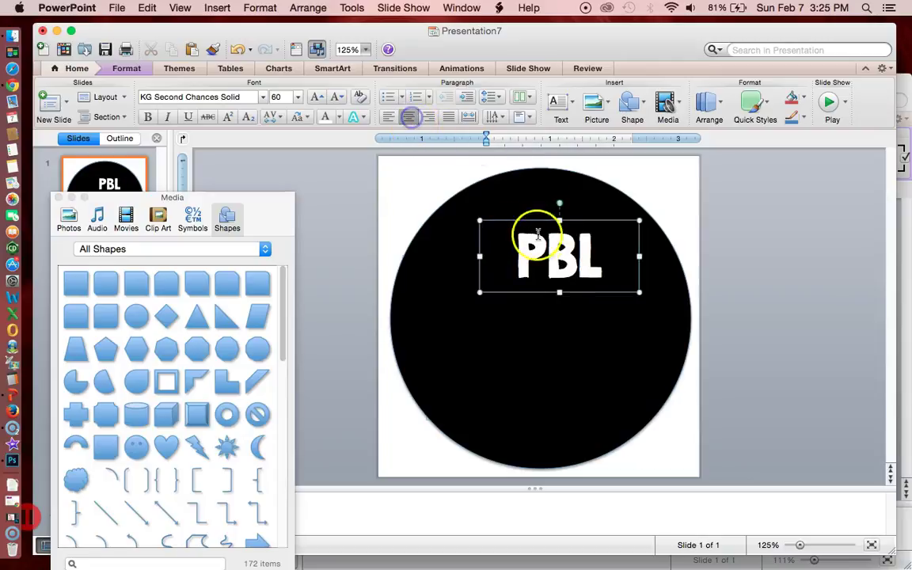
Step: Move PBL lower on the circle and place a duplicate of it near the top
left_click_drag(585, 211, 571, 339)
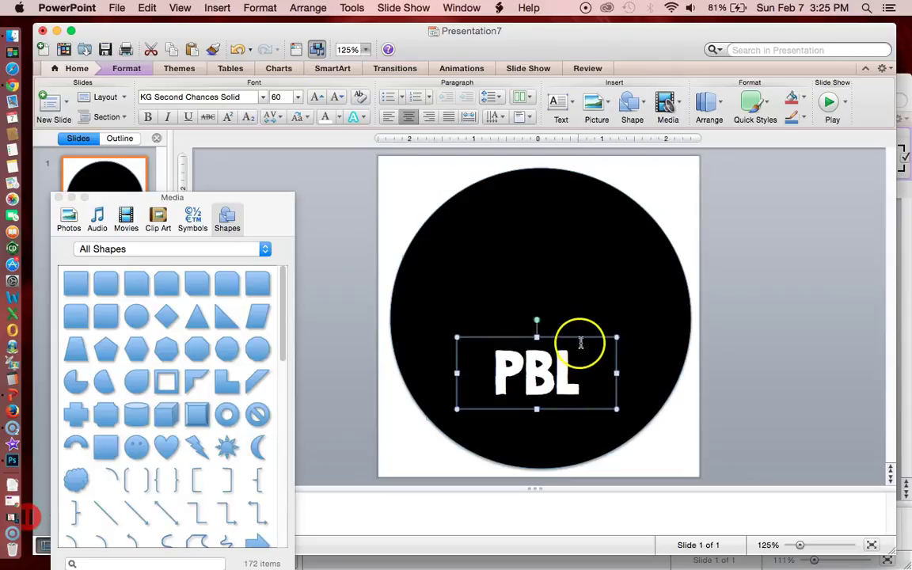
key("super+c")
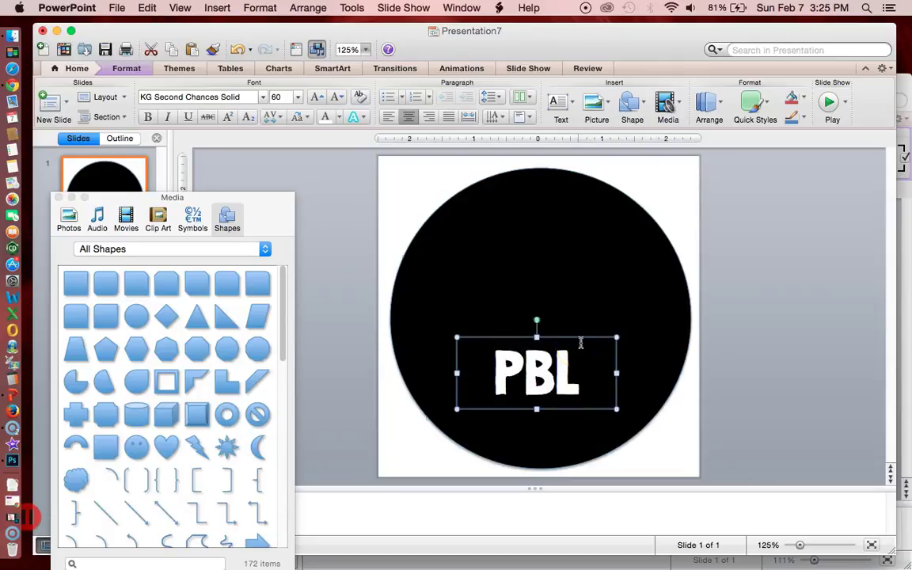
key("super+v")
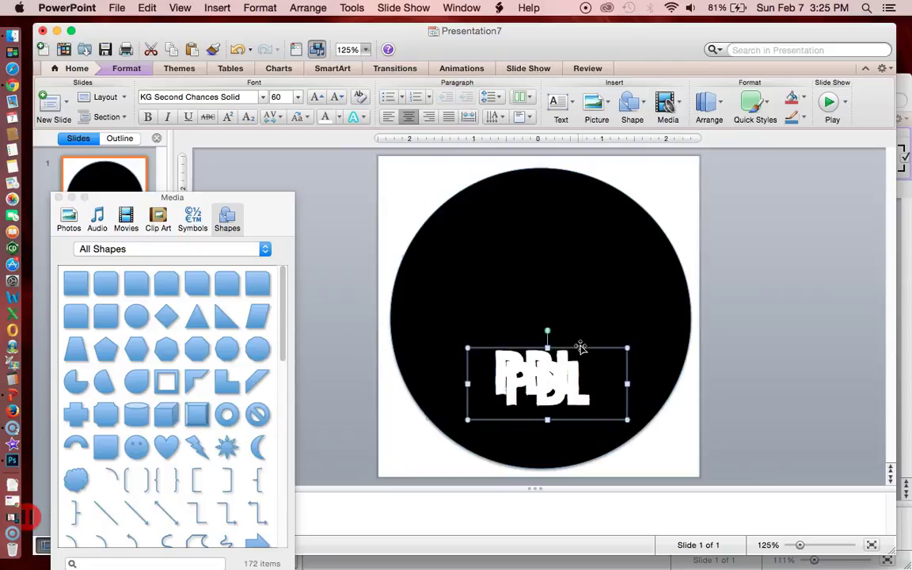
left_click_drag(584, 347, 573, 232)
Step: Replace the duplicate's text with 'Everything' and widen its box to one line
left_click(554, 253)
double_click(554, 254)
type("Ever")
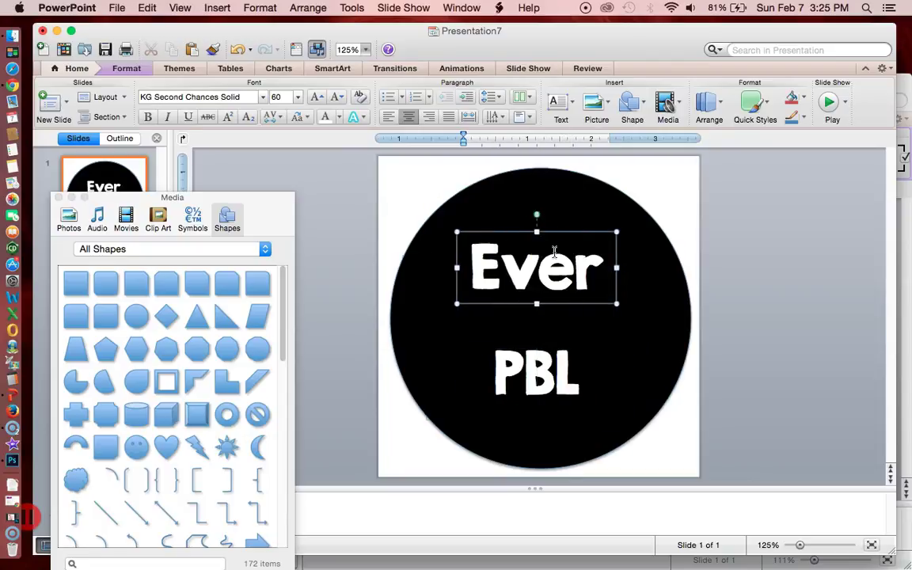
type("ything")
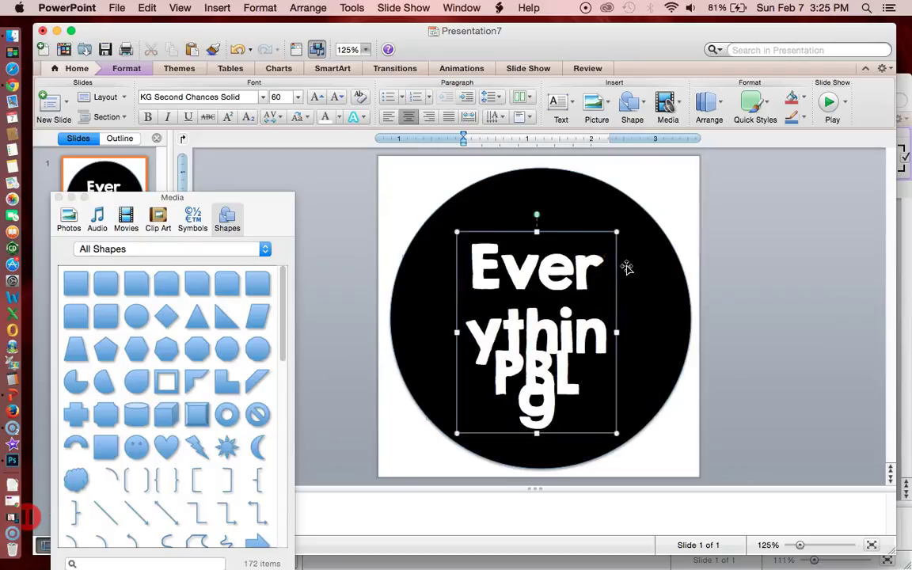
left_click(622, 333)
left_click_drag(622, 332, 813, 300)
left_click_drag(695, 233, 642, 229)
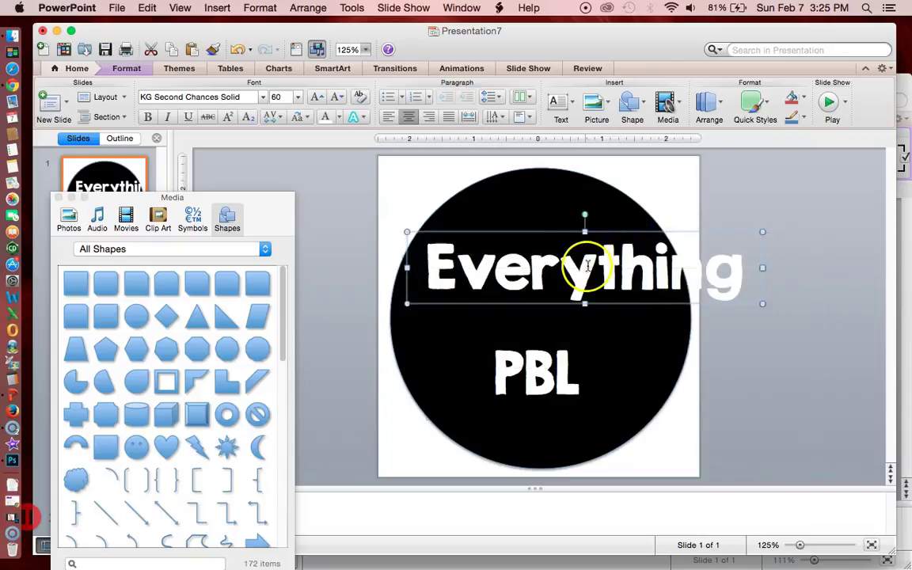
Step: Change the top text to 'All Things', narrow and shift its box, and adjust PBL
left_click(587, 266)
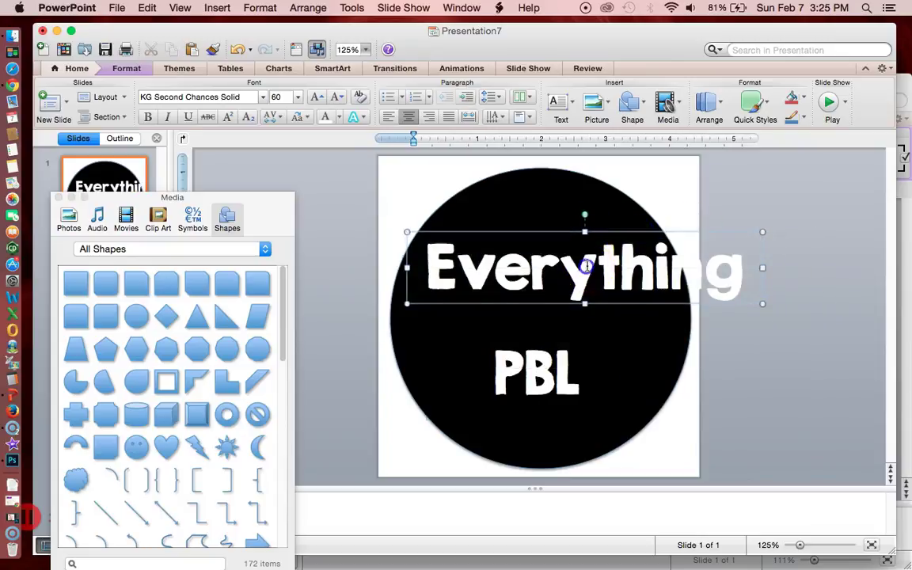
double_click(587, 266)
type("All Things")
left_click_drag(761, 268, 707, 273)
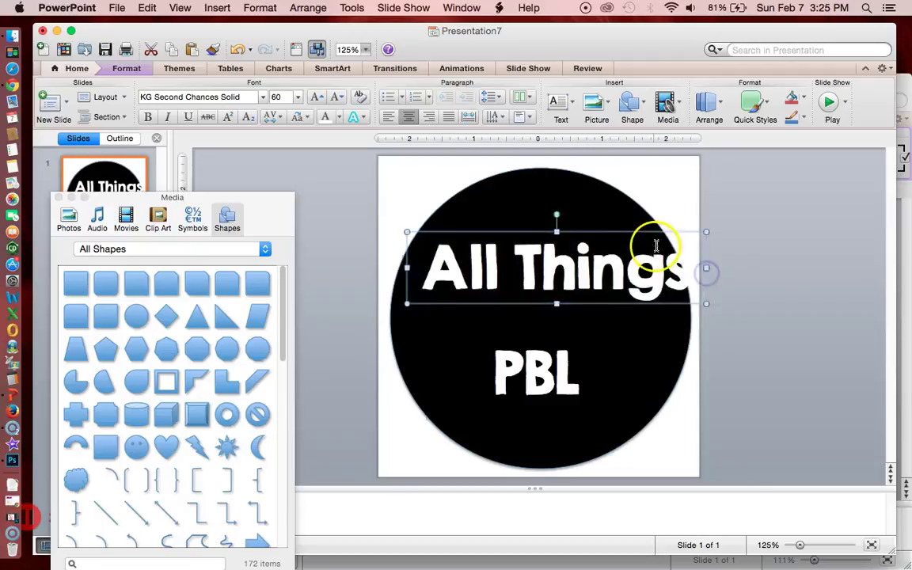
left_click_drag(638, 232, 620, 235)
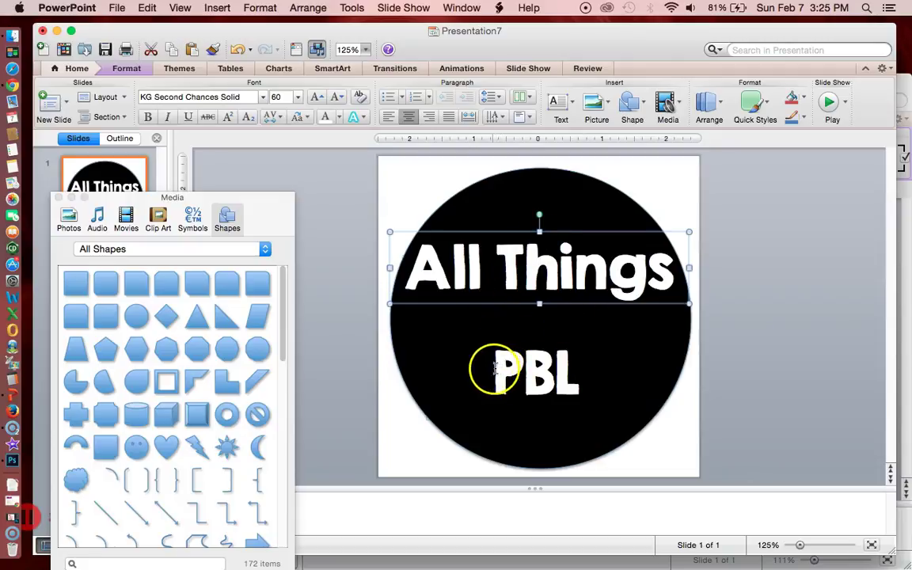
left_click_drag(494, 366, 514, 367)
Step: Try Amberlight and Andalusia on PBL, settling on the Artful Beauty font
double_click(514, 367)
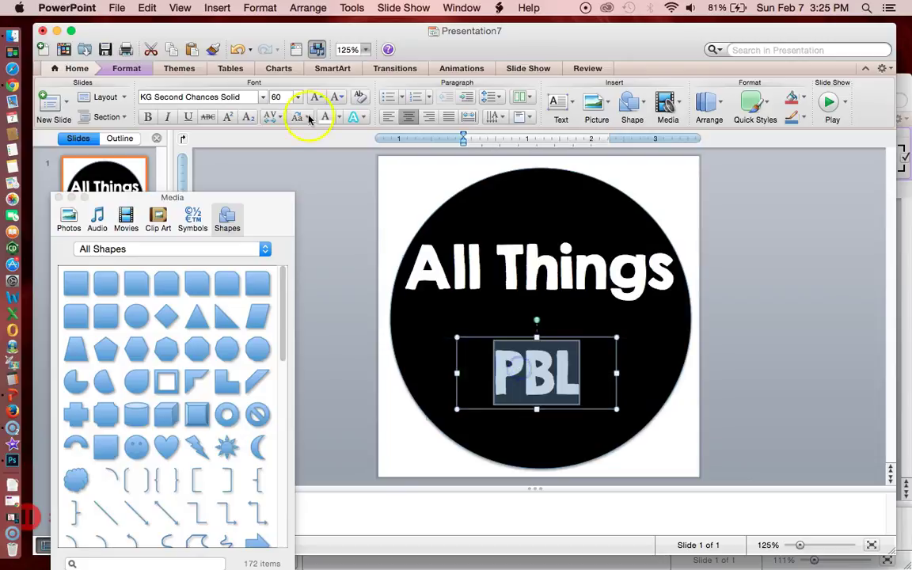
left_click(261, 97)
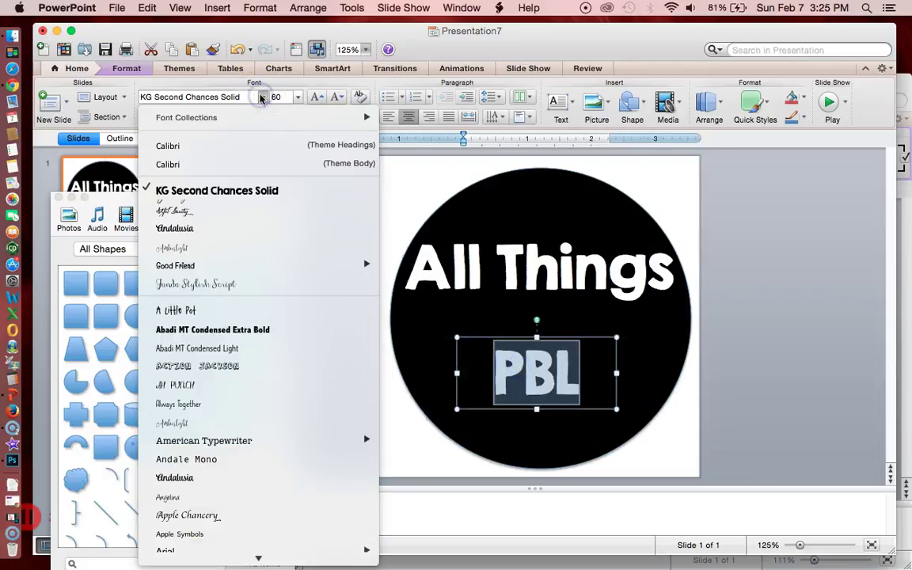
left_click(242, 250)
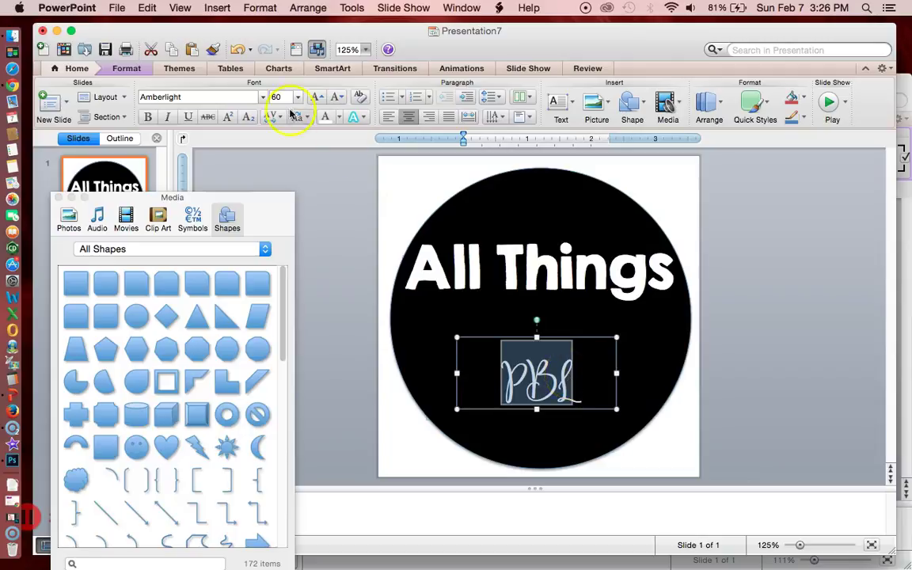
left_click(265, 98)
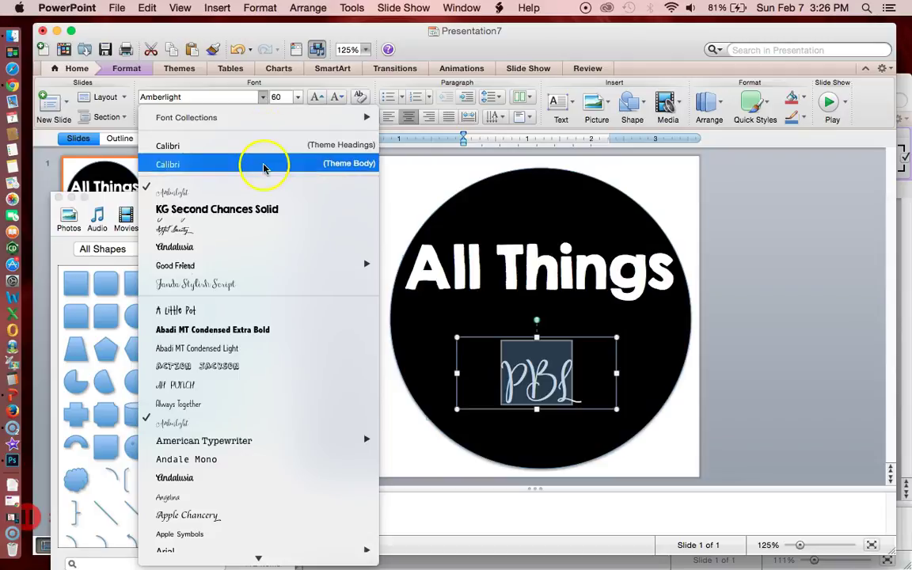
left_click(235, 245)
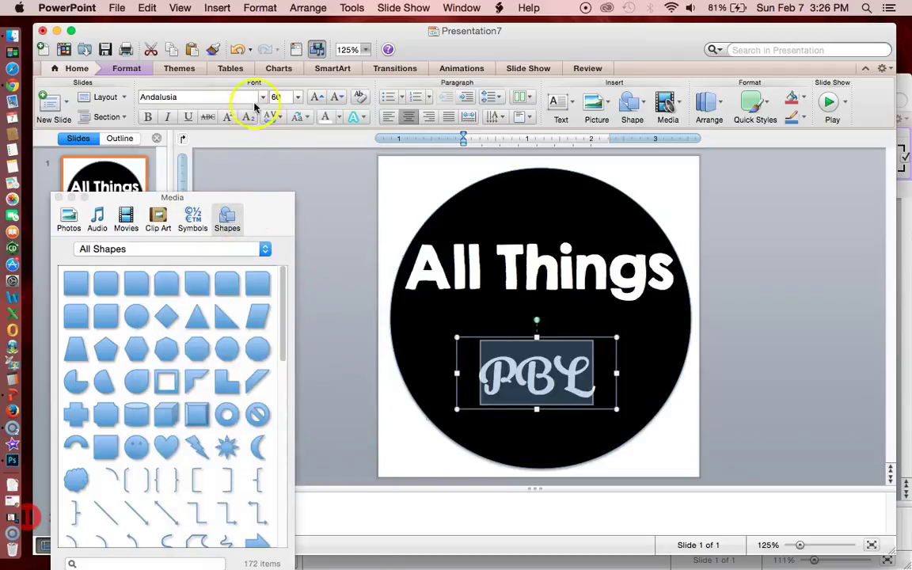
left_click(259, 102)
left_click(229, 212)
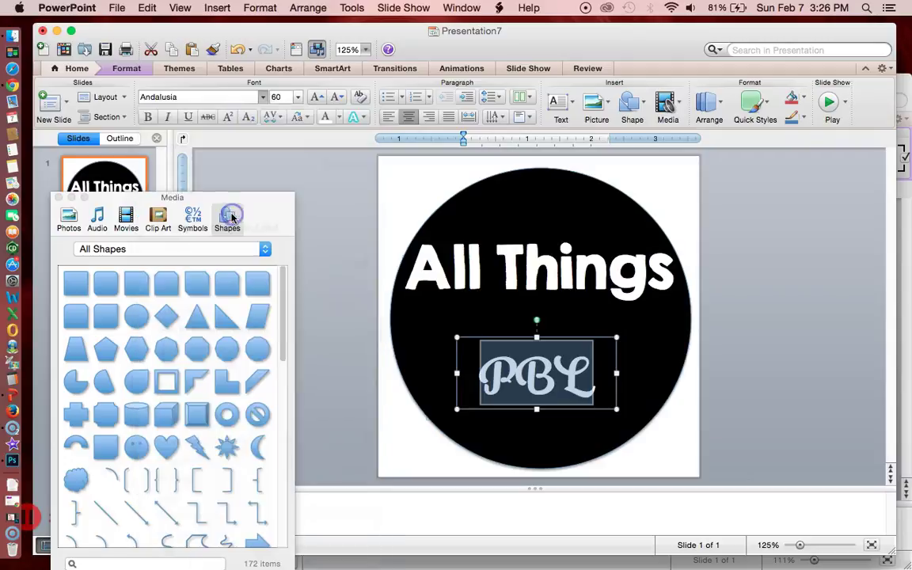
left_click(263, 97)
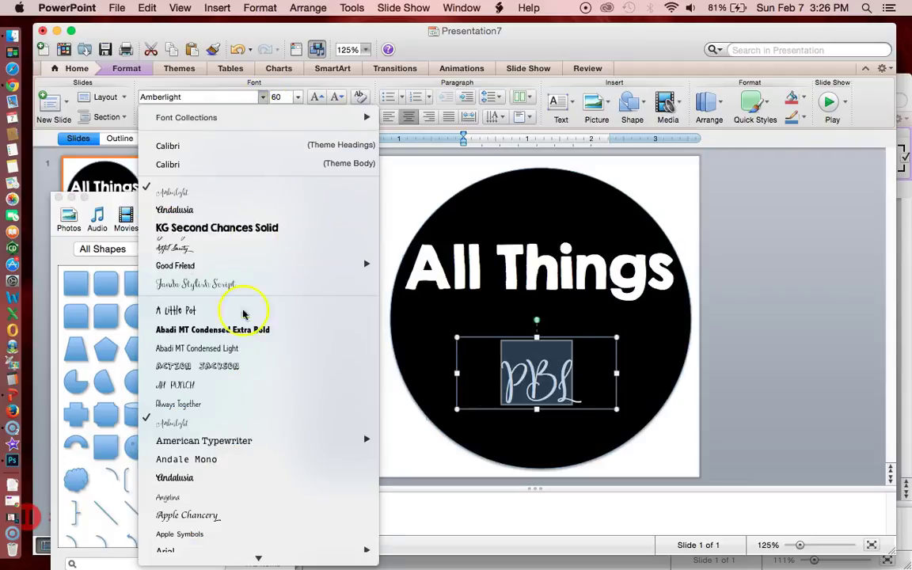
left_click(206, 250)
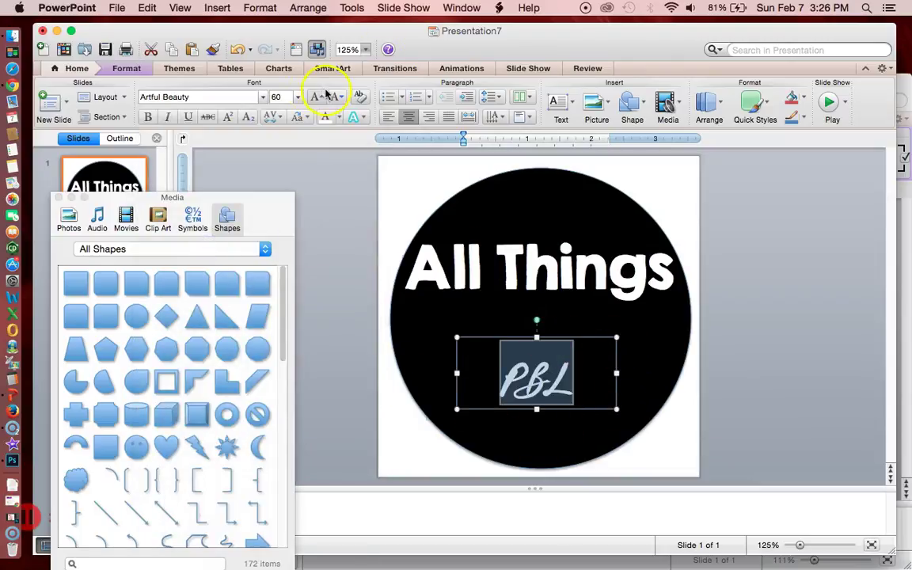
Step: Enlarge PBL to size 96 and move it up just below All Things
left_click(297, 97)
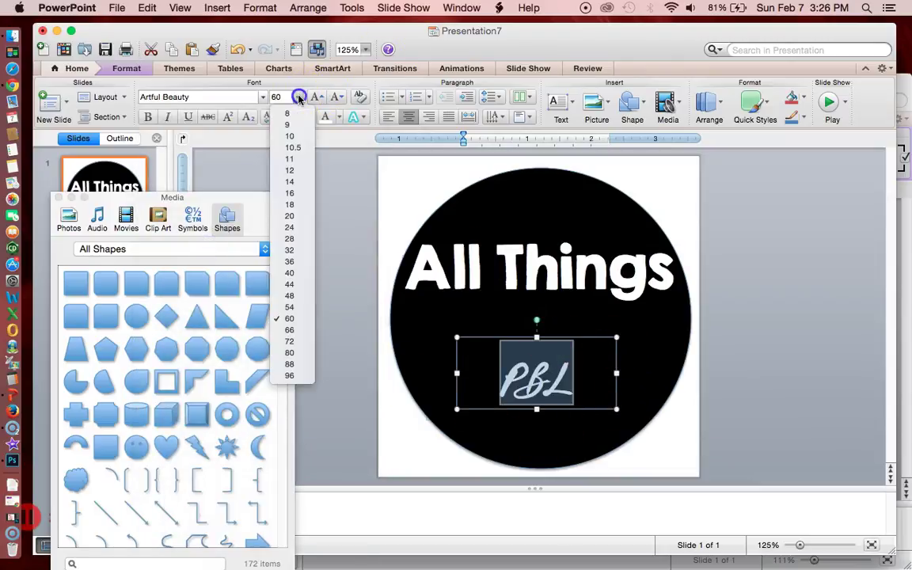
left_click(289, 364)
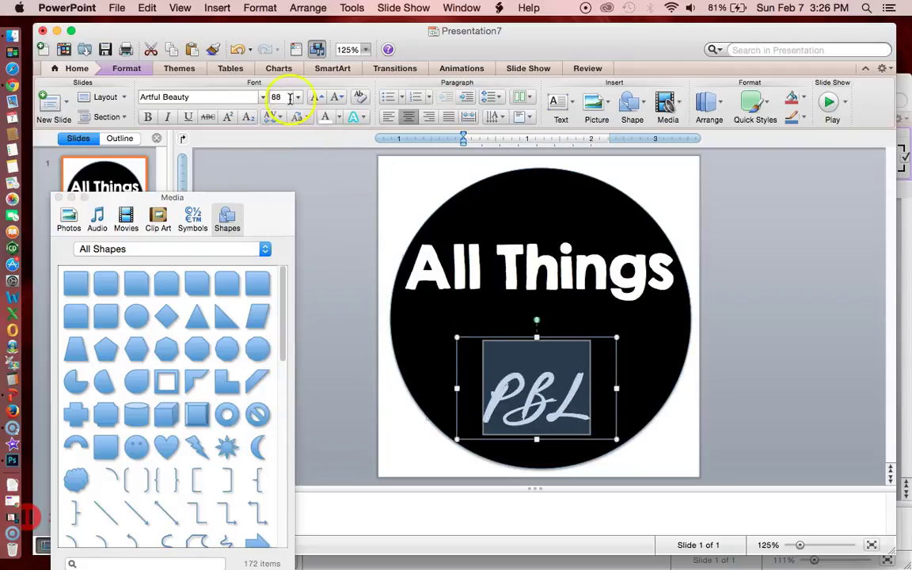
left_click(297, 97)
left_click(294, 373)
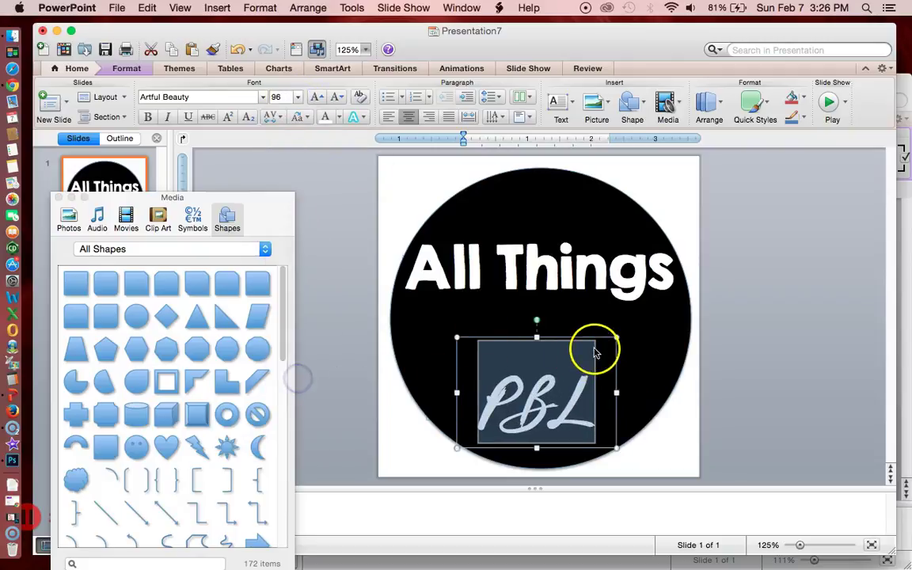
left_click_drag(591, 340, 598, 304)
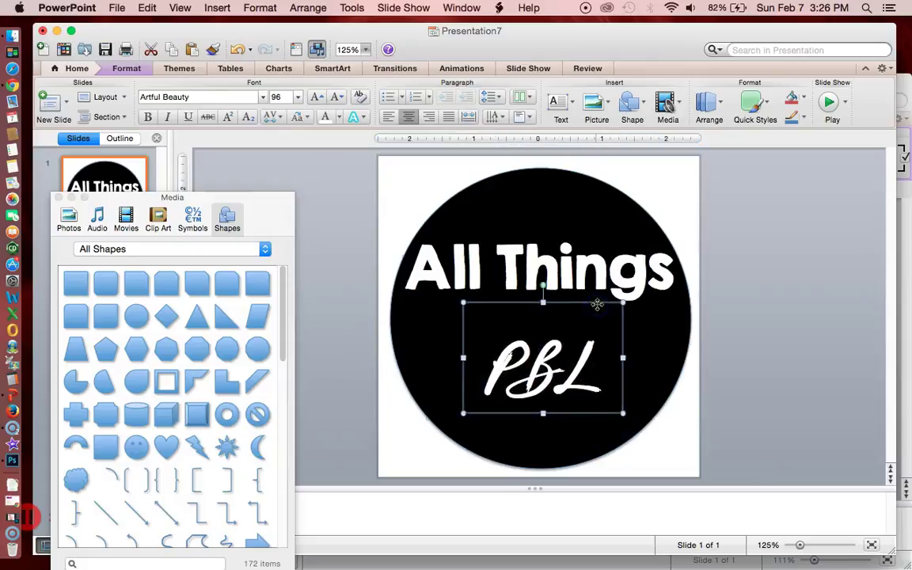
Step: Insert bigstock-Funny-girl-eating-a-cream-puff-39677152.jpg from the Desktop as a picture from file
left_click(115, 7)
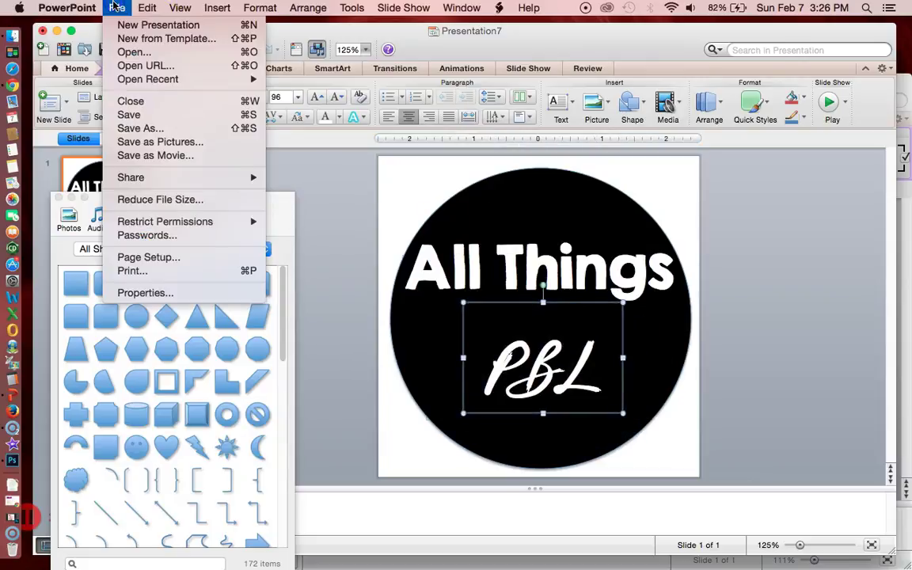
left_click(177, 130)
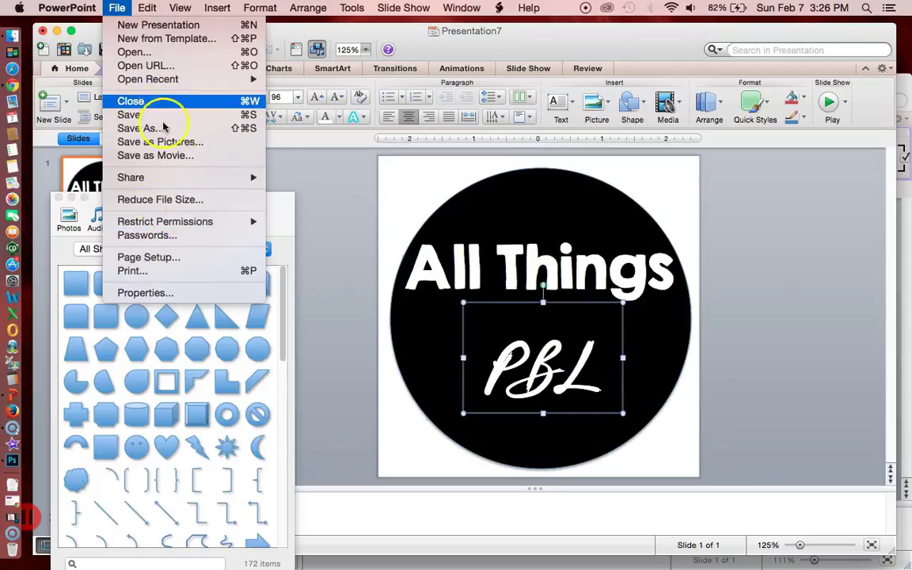
mouse_move(233, 10)
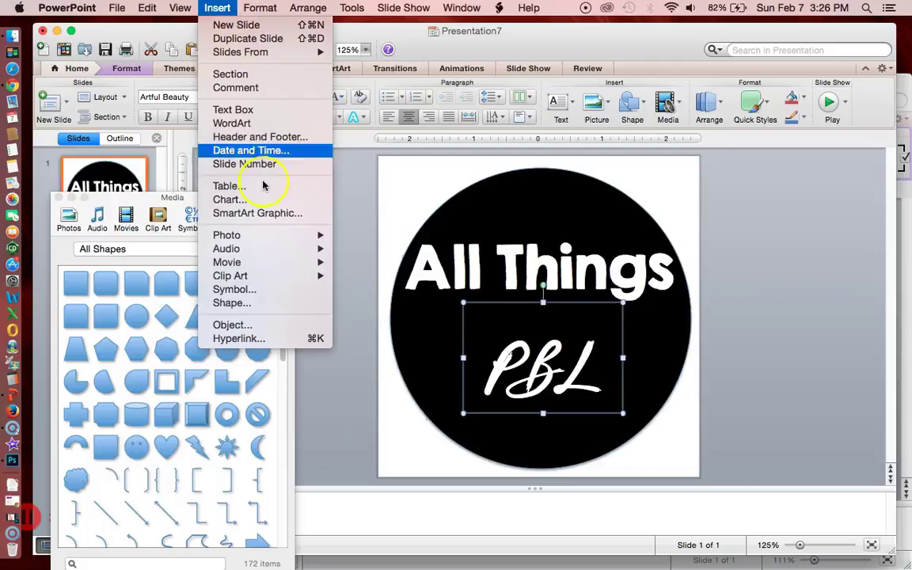
mouse_move(290, 236)
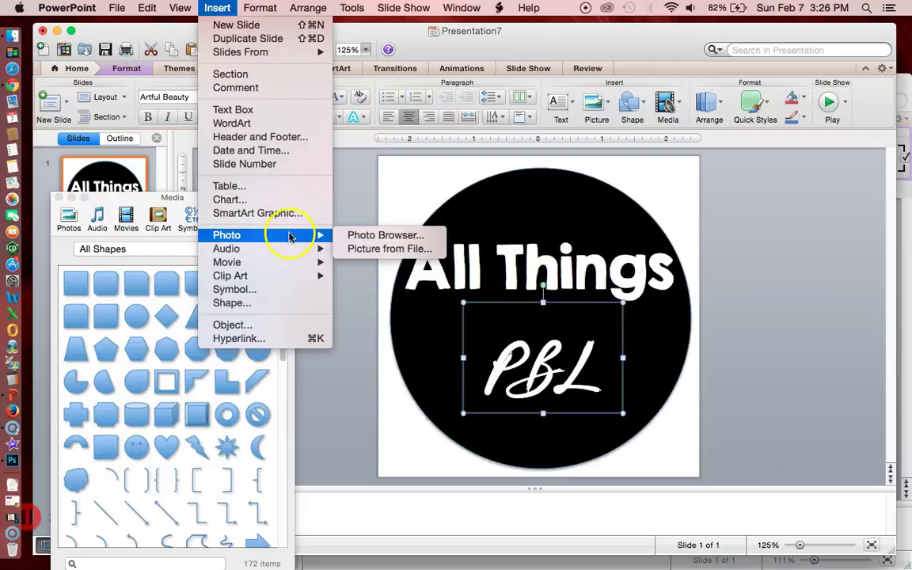
left_click(373, 250)
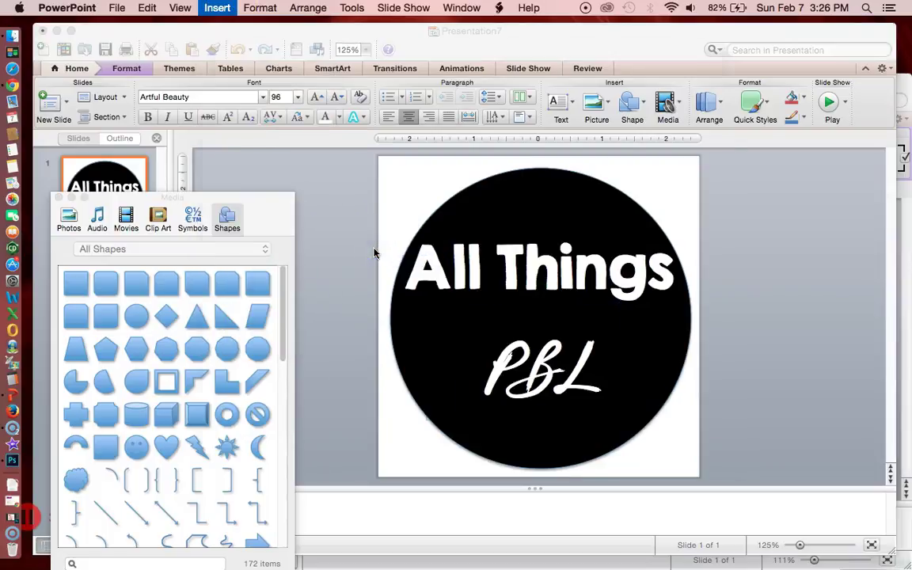
left_click(264, 164)
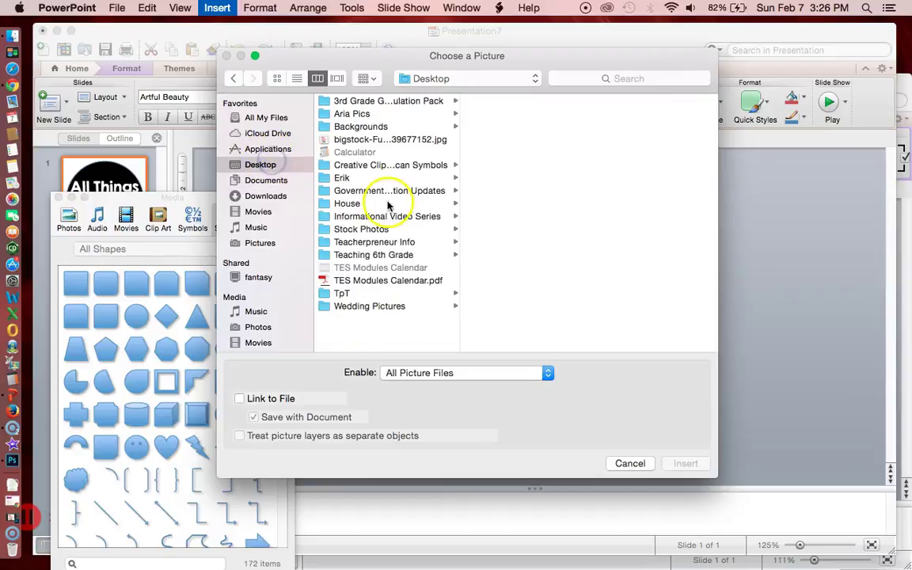
left_click(346, 140)
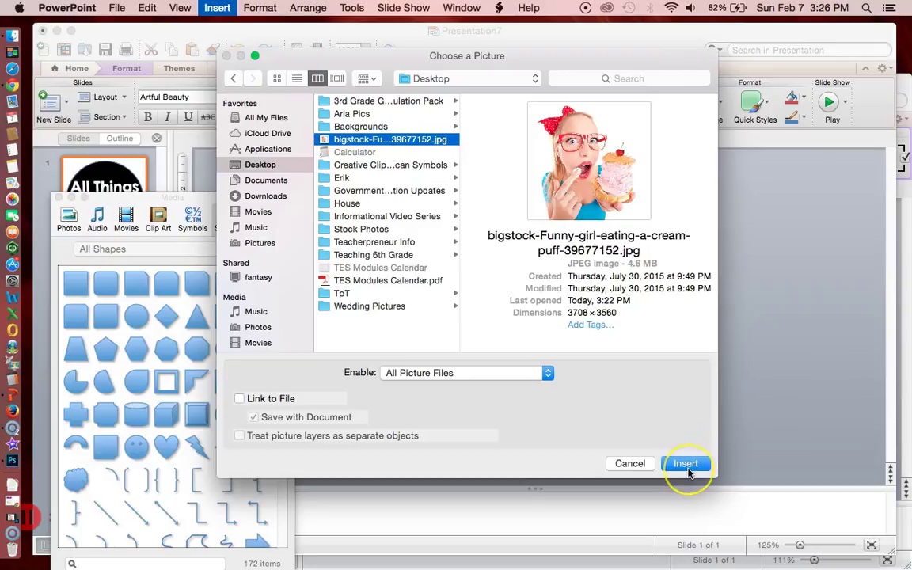
left_click(685, 464)
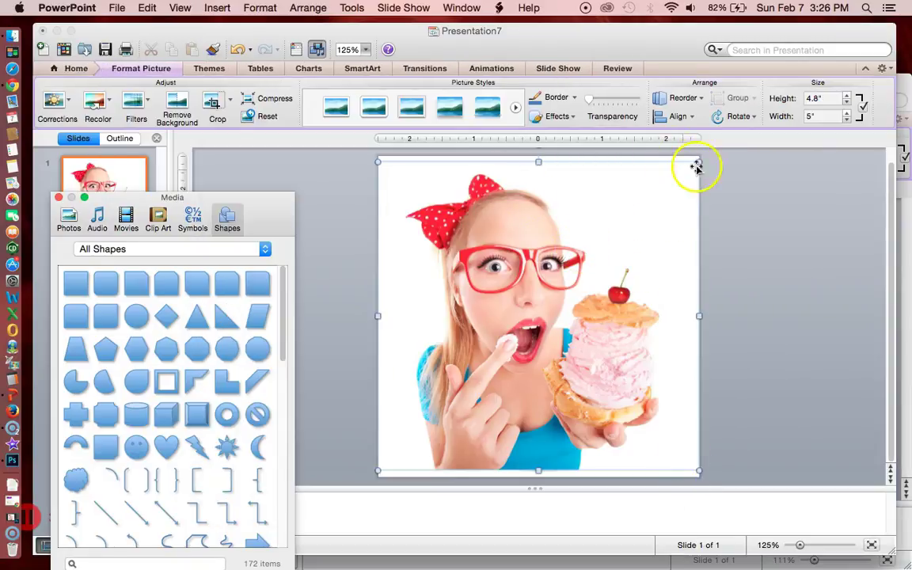
Step: Resize the cream-puff photo to 2.15 × 2.07 inches and set it in the circle under All Things
left_click_drag(699, 162, 517, 337)
left_click_drag(468, 367, 555, 327)
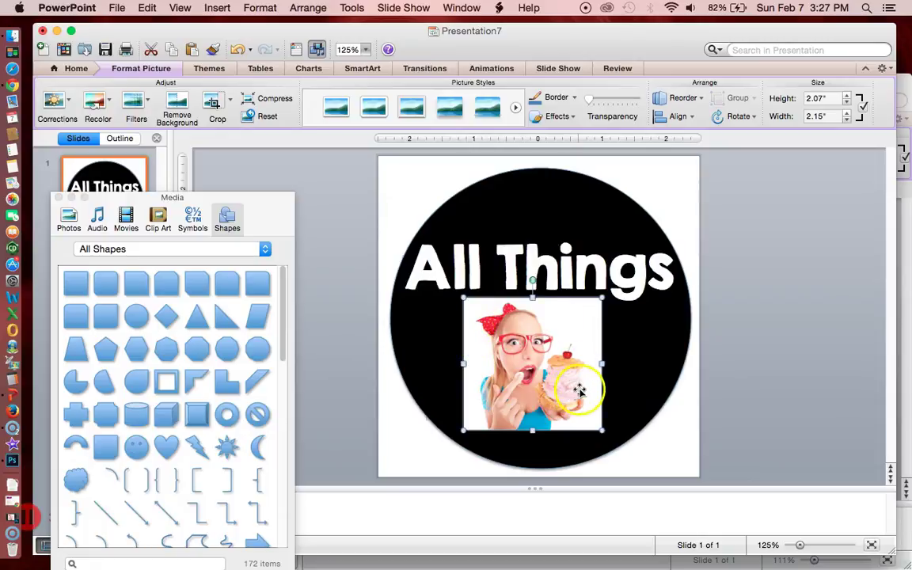
left_click_drag(583, 389, 594, 393)
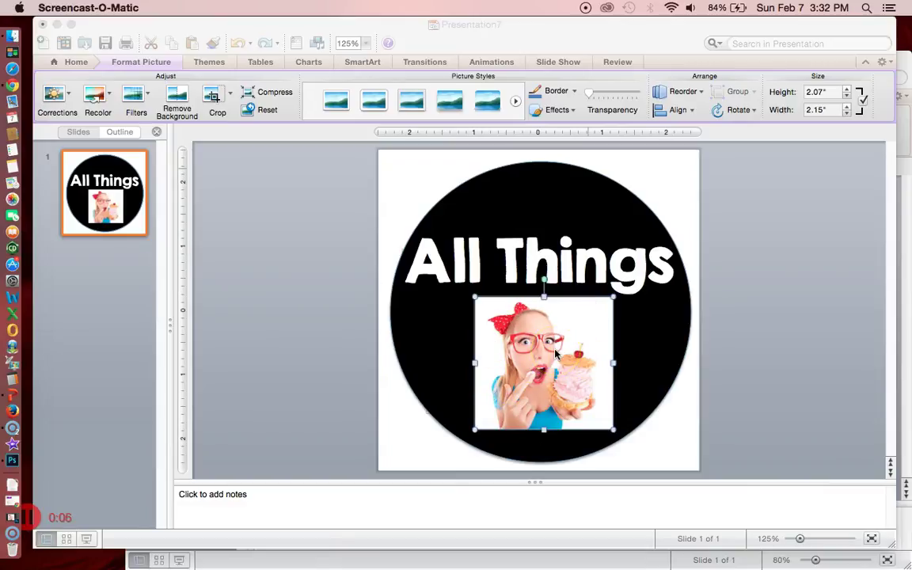
Step: Set Presentation8's slide to 5 × 5 inches in Page Setup and delete its subtitle placeholder
left_click(544, 559)
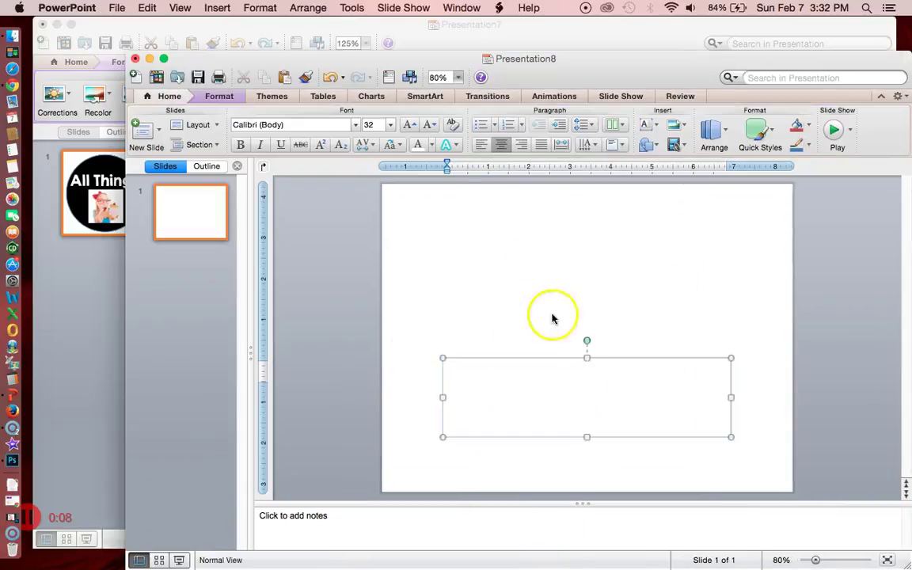
left_click(116, 8)
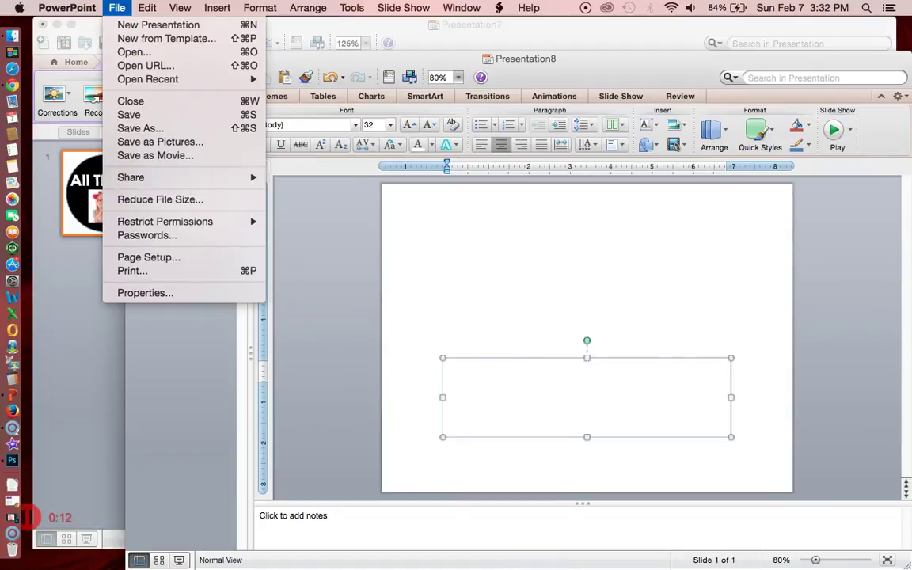
left_click(187, 256)
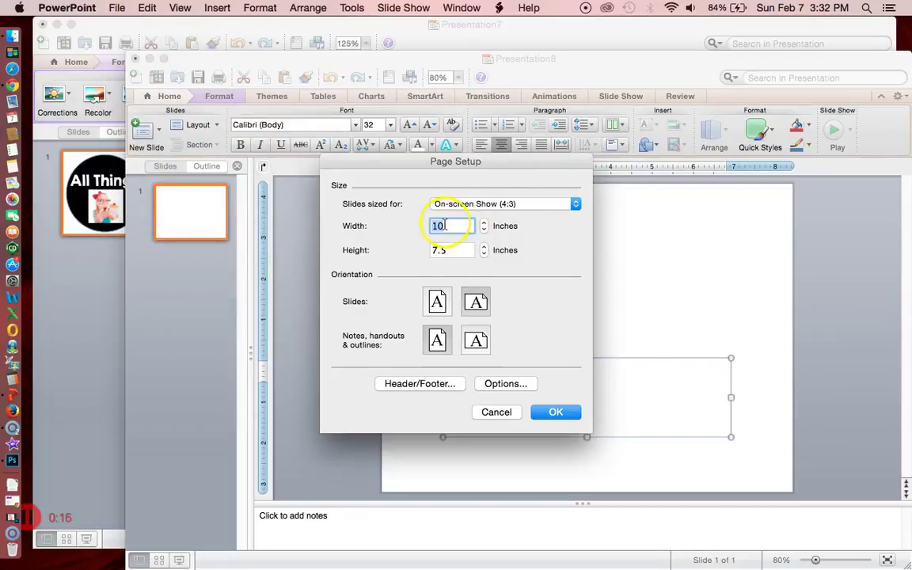
type("5")
left_click(444, 248)
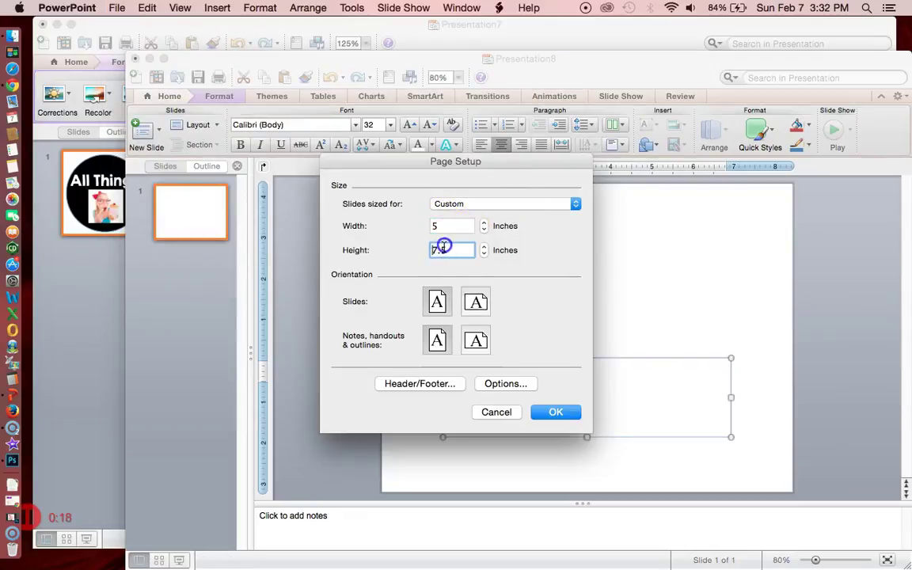
type("5")
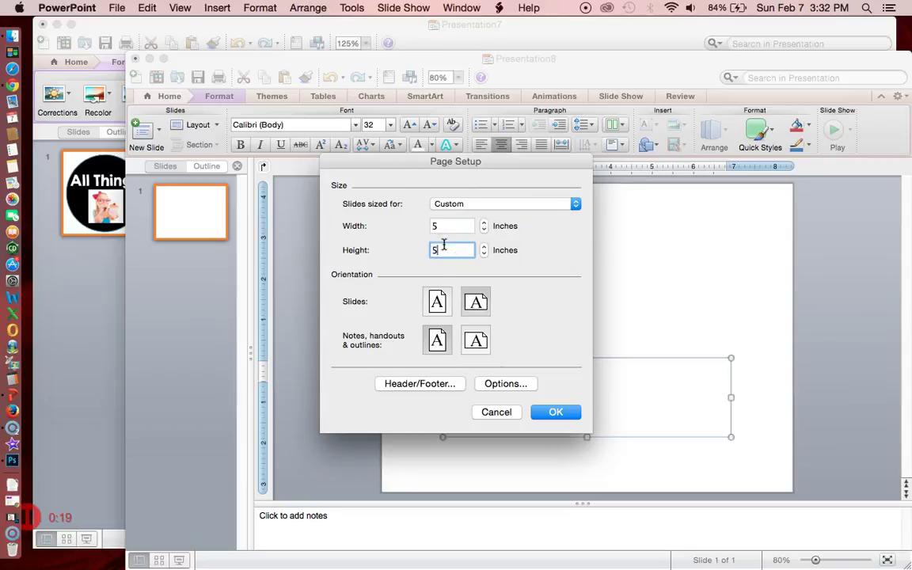
left_click(566, 413)
key("Delete")
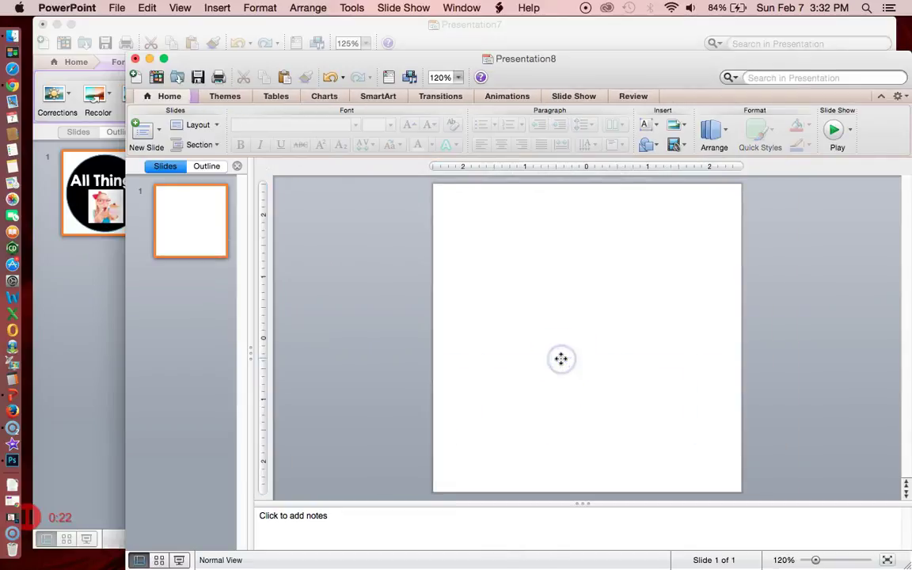
Step: Paste the copied cream-puff photo onto Presentation8's square slide
left_click(94, 276)
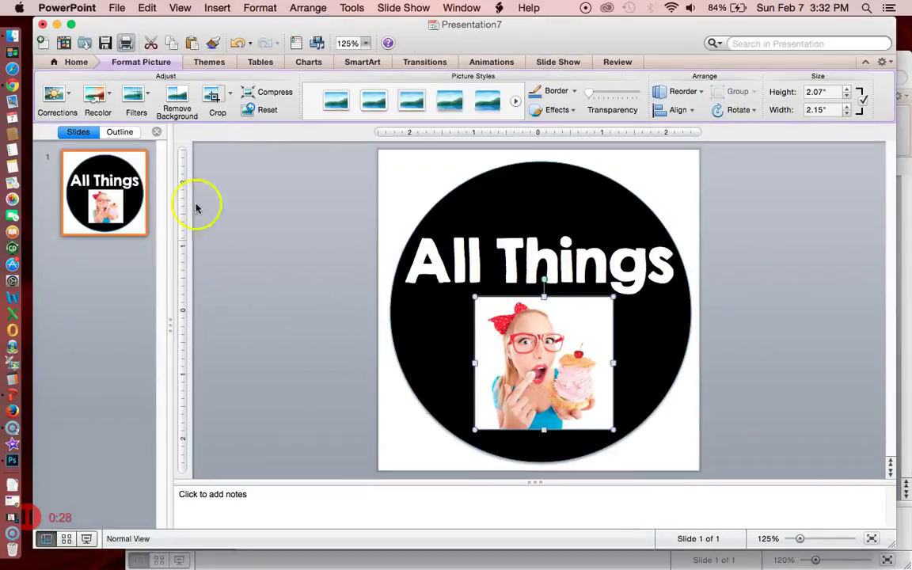
left_click(356, 559)
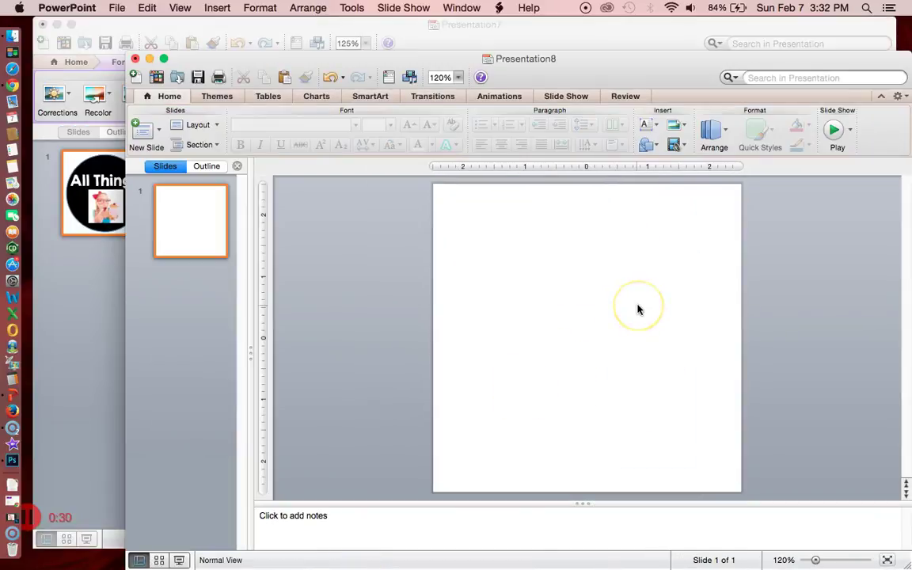
key("super+v")
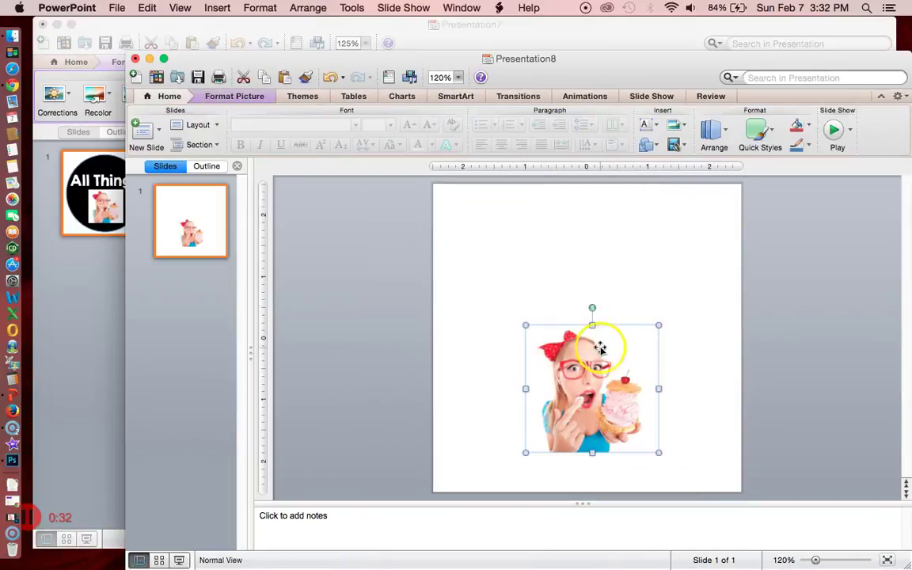
Step: Enlarge and centre the photo so it fills most of the square slide
left_click_drag(636, 334, 735, 187)
left_click_drag(609, 293, 548, 356)
left_click_drag(681, 262, 718, 212)
left_click_drag(591, 329, 581, 347)
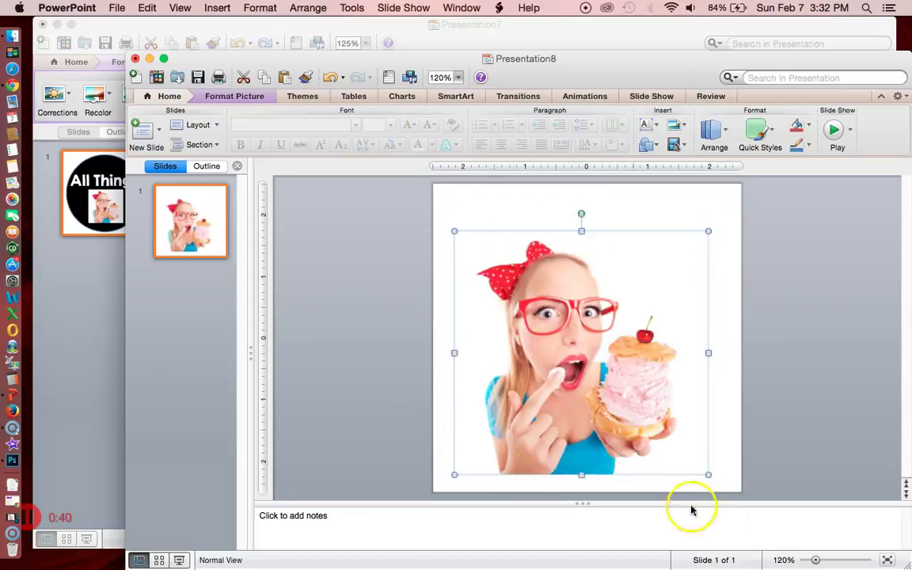
key("Right")
key("Right")
key("Right")
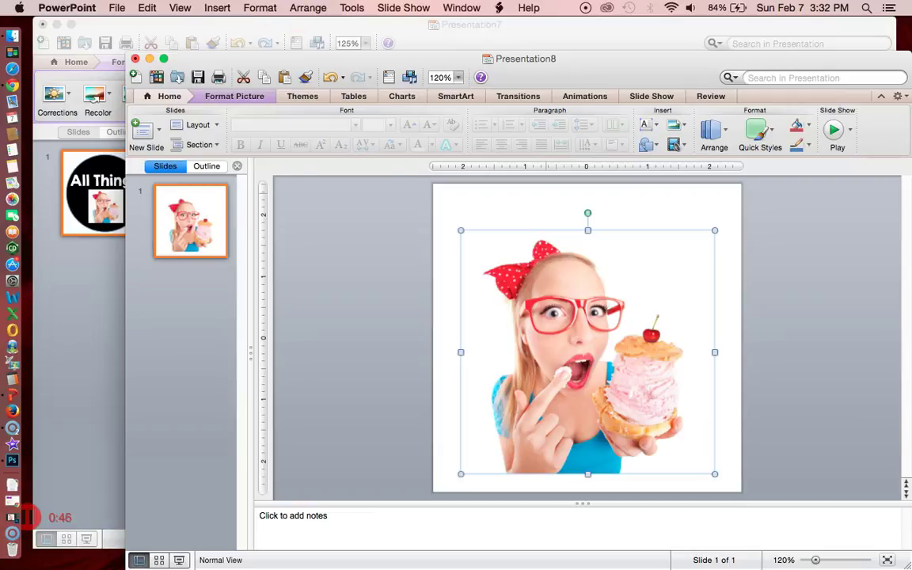
left_click(260, 8)
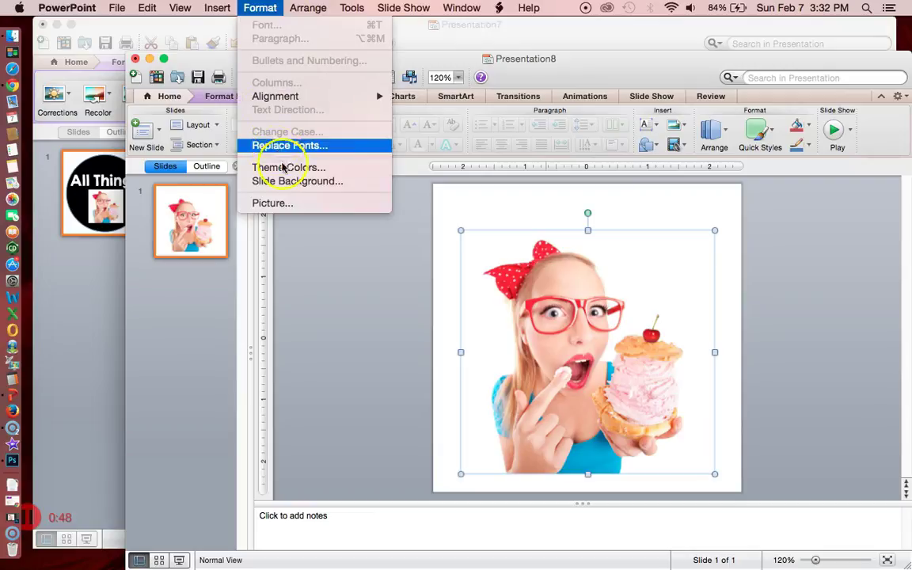
Step: Apply a solid black slide background, then drag the cream-puff photo a little higher
left_click(286, 181)
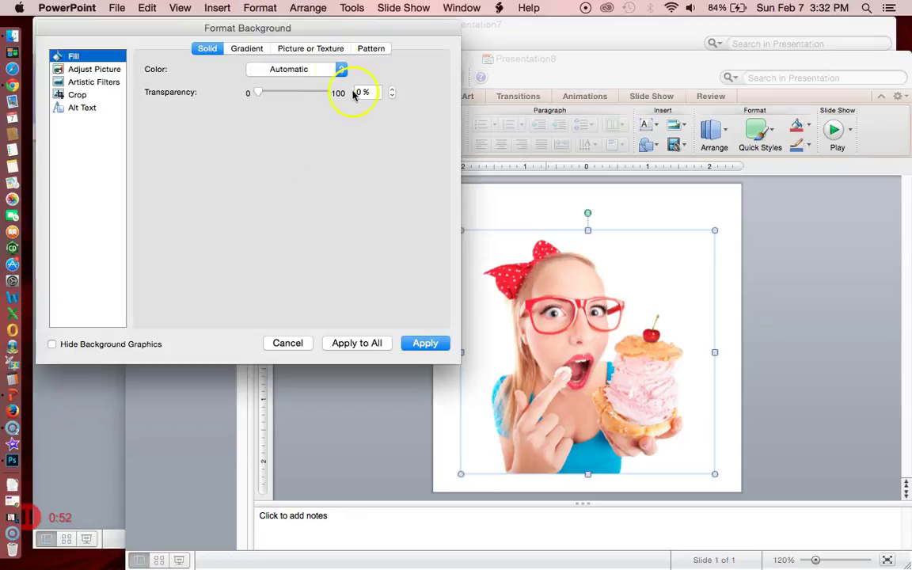
left_click(341, 69)
left_click(260, 116)
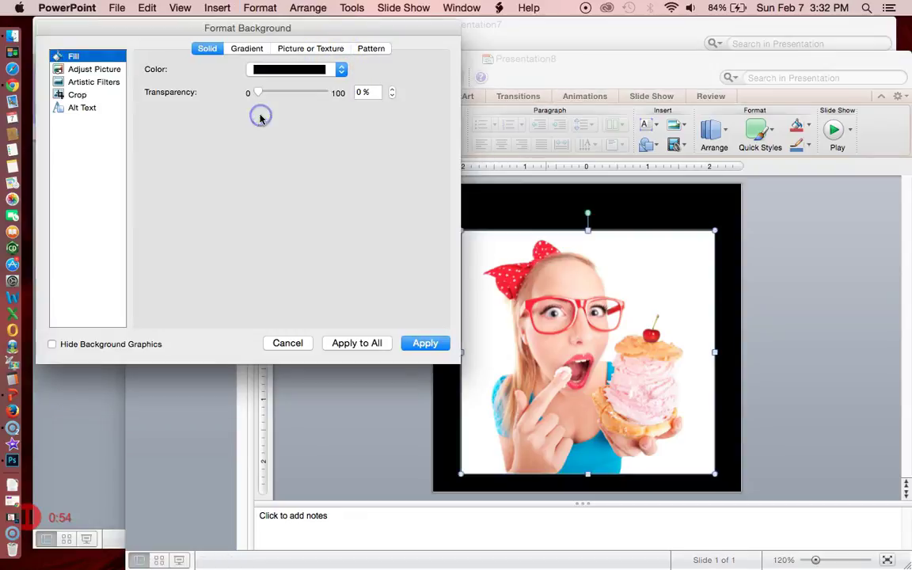
left_click(426, 343)
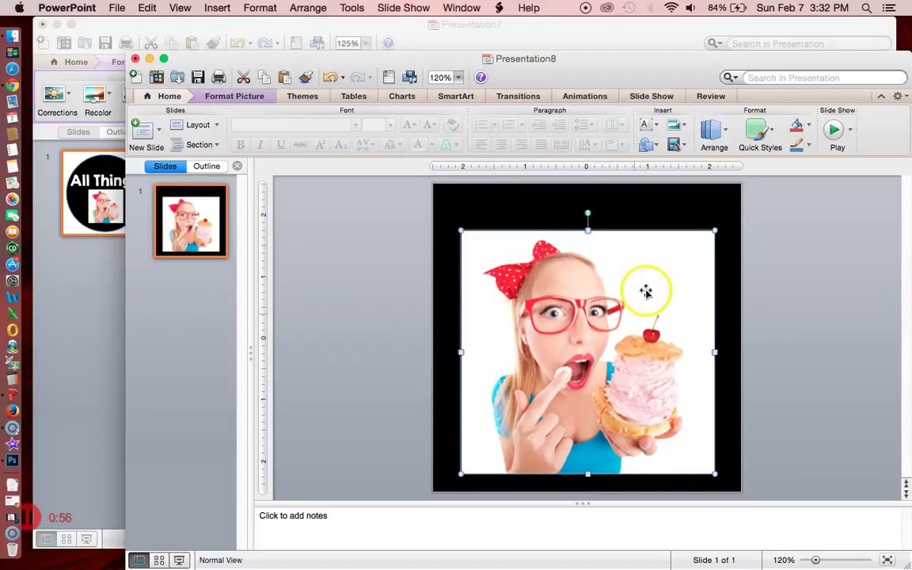
left_click_drag(622, 465, 617, 420)
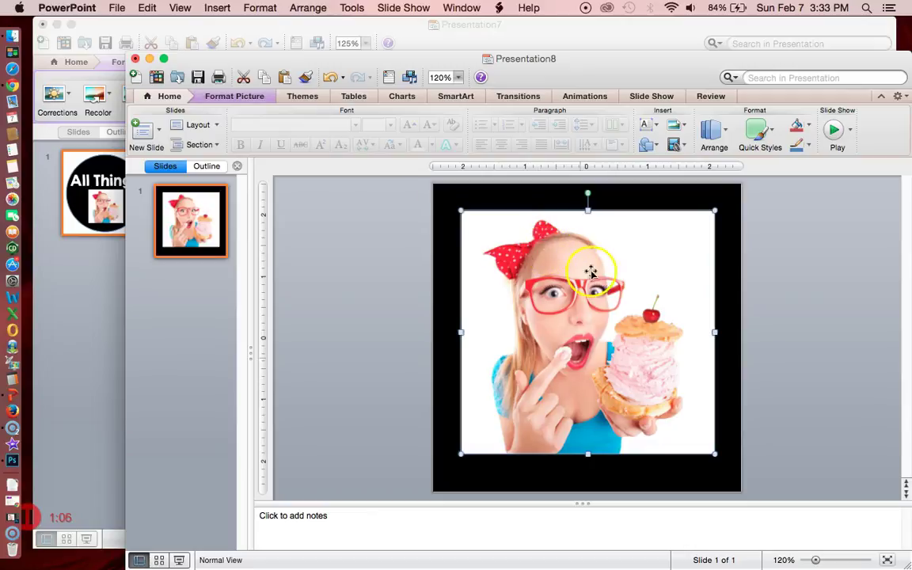
Step: Start Remove Background on the photo and mark the hair and lower-left areas to keep
left_click(246, 97)
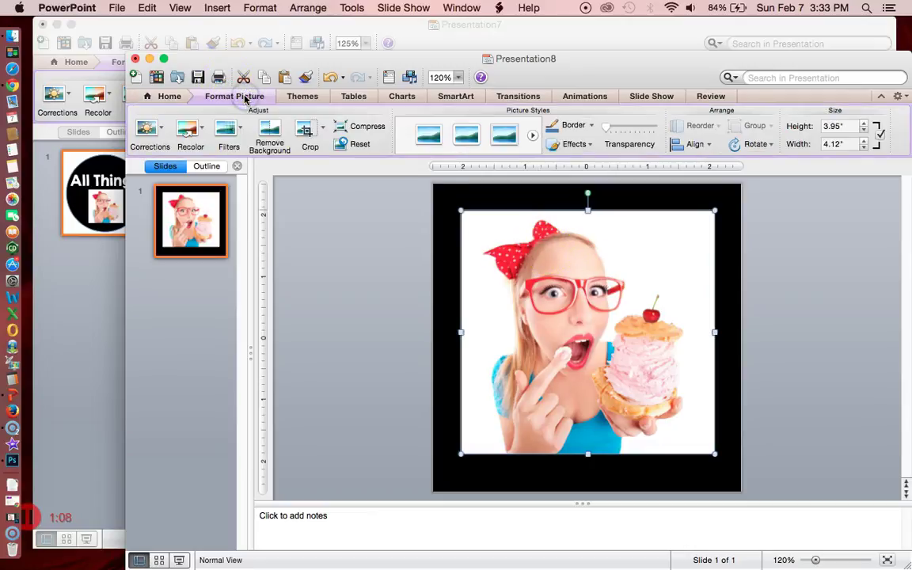
left_click(270, 136)
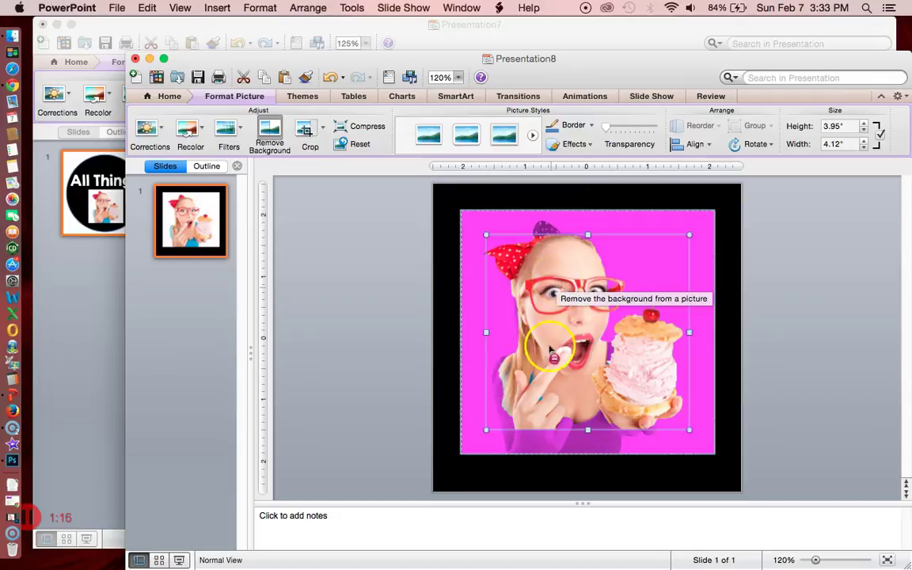
left_click(535, 232)
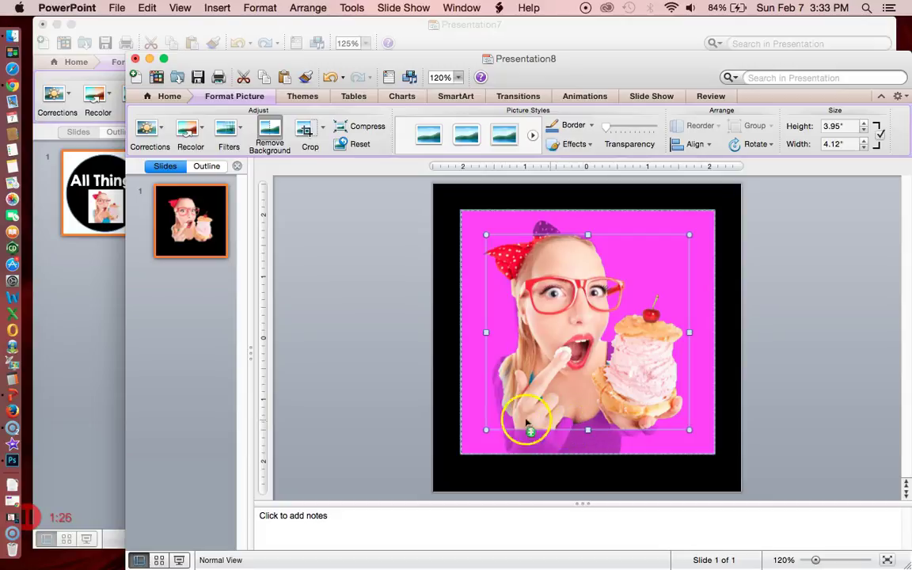
left_click(509, 431)
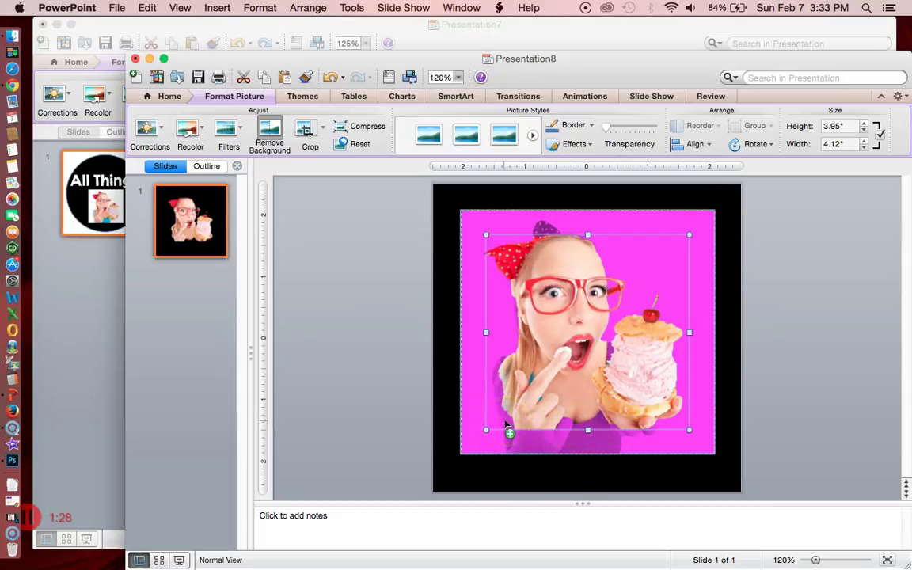
left_click(505, 424)
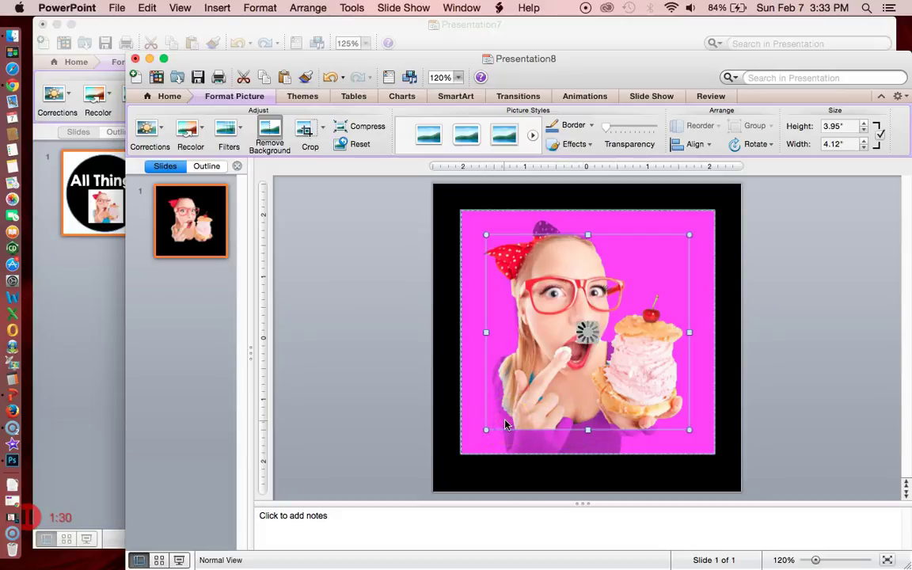
left_click(506, 426)
left_click(507, 423)
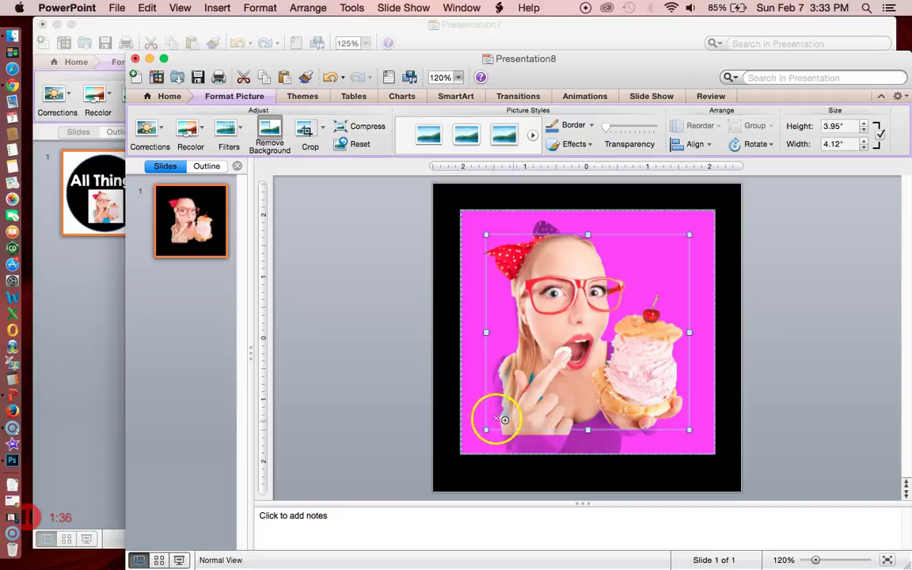
Step: Mark the girl's left arm and hand to keep, then apply the background removal
left_click(504, 407)
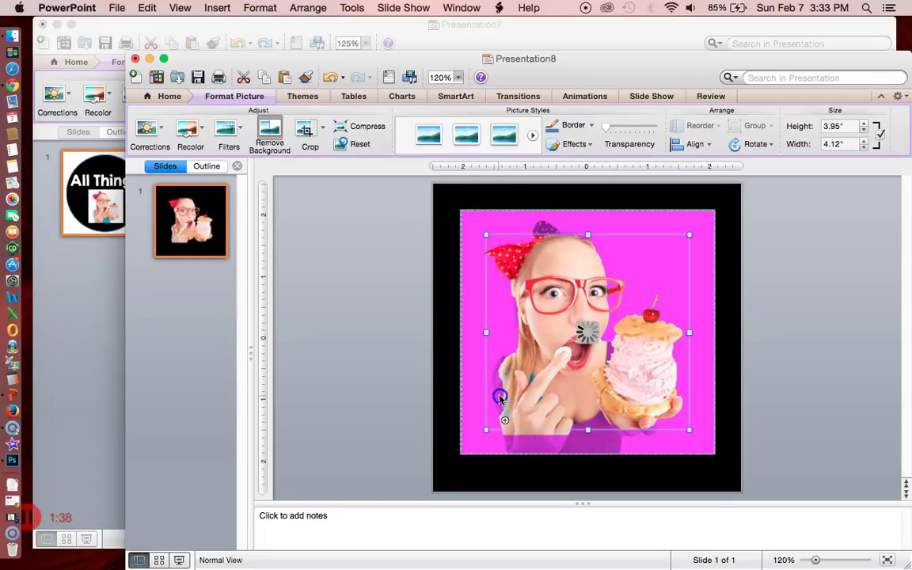
left_click_drag(590, 366, 609, 357)
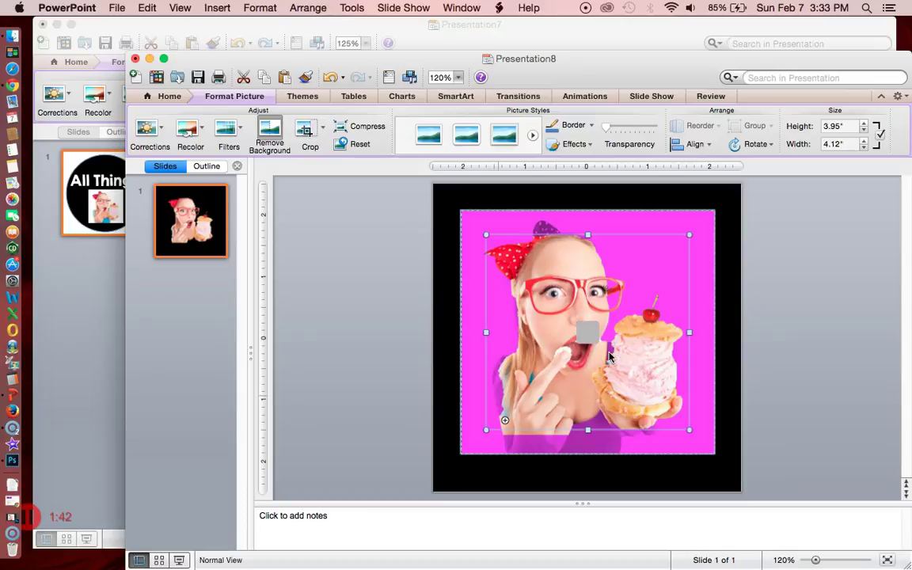
left_click(499, 395)
left_click(546, 227)
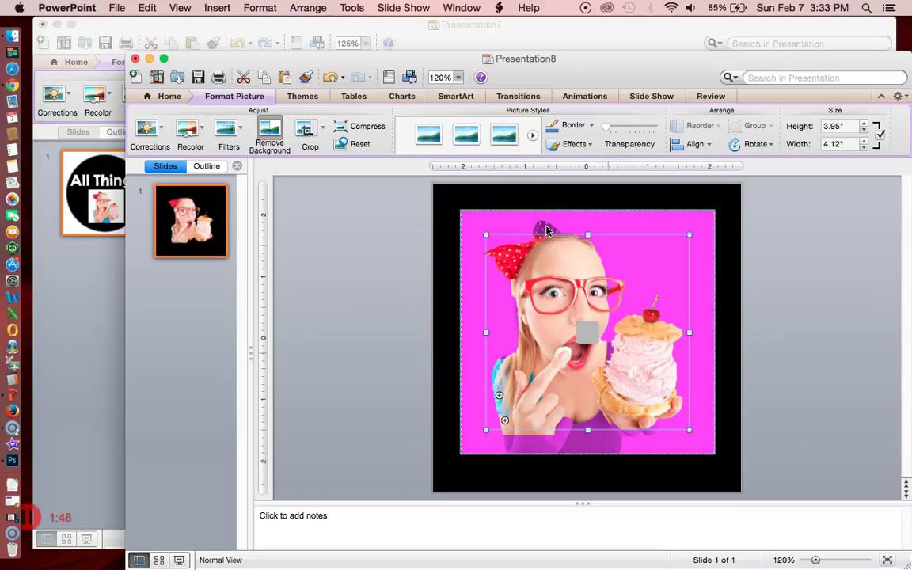
left_click_drag(554, 361, 572, 420)
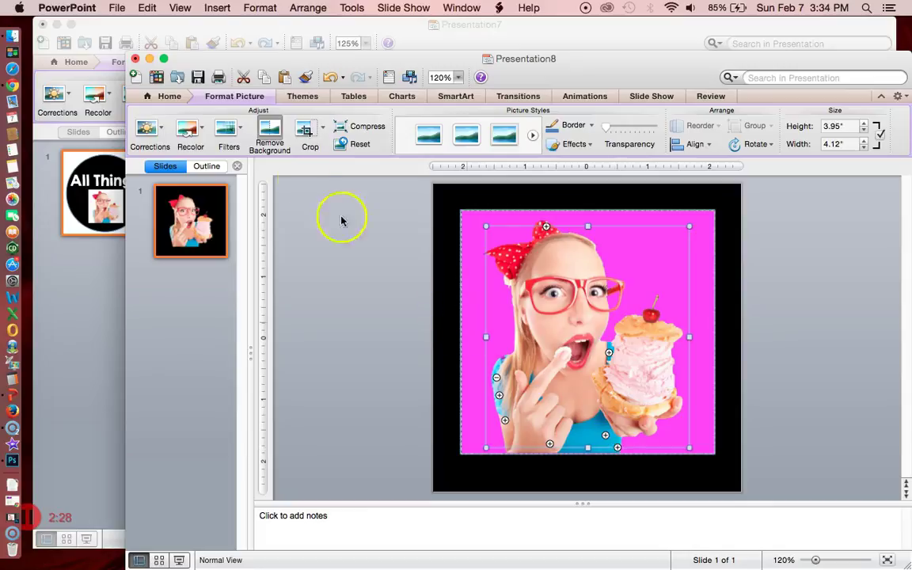
left_click(270, 127)
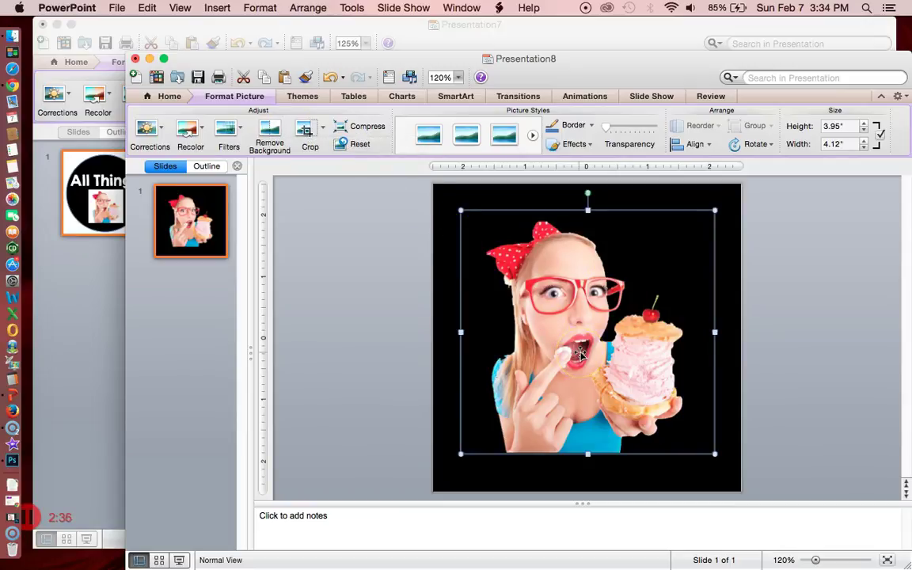
Step: Replace the logo's old photo with the cut-out girl, enlarged to about 3.3 inches at the circle's lower left
left_click(92, 450)
key("Delete")
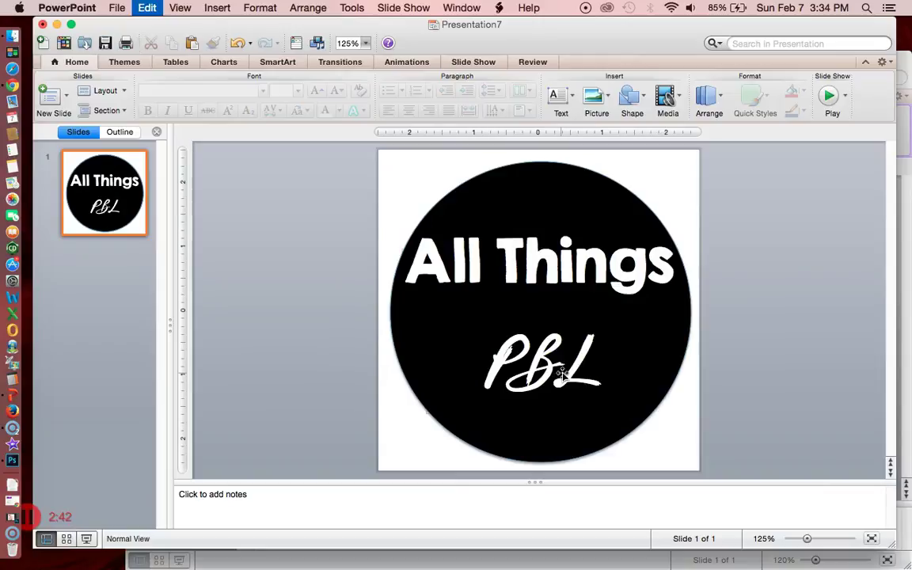
key("super+z")
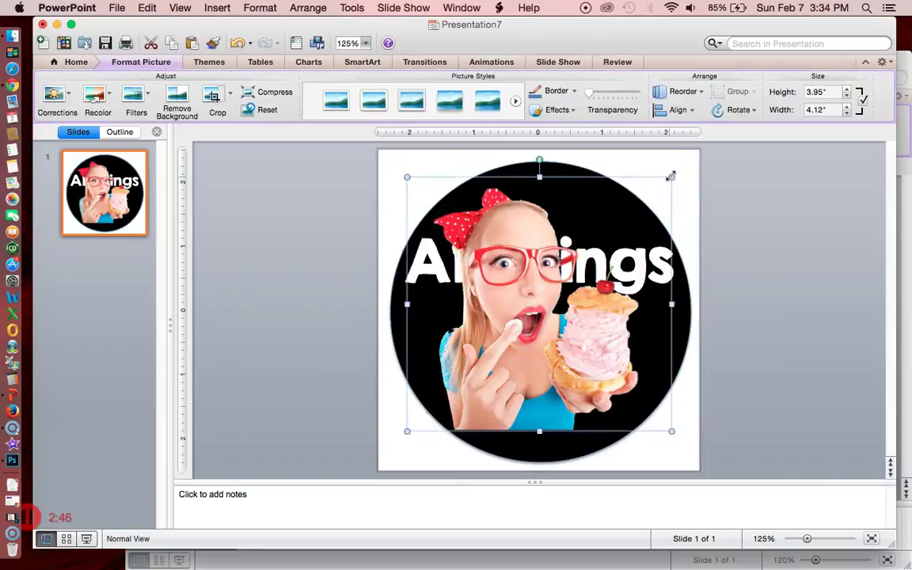
left_click_drag(670, 177, 579, 267)
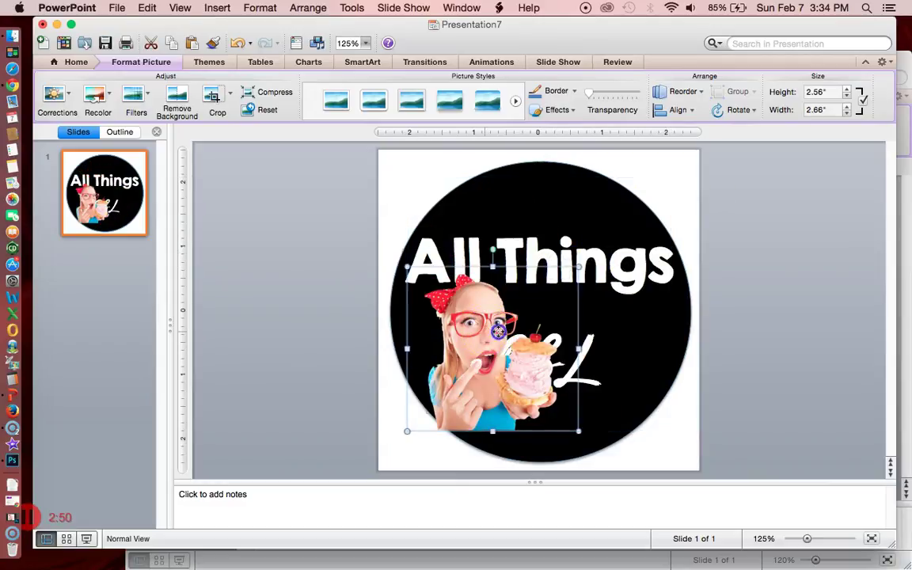
left_click_drag(511, 335, 548, 358)
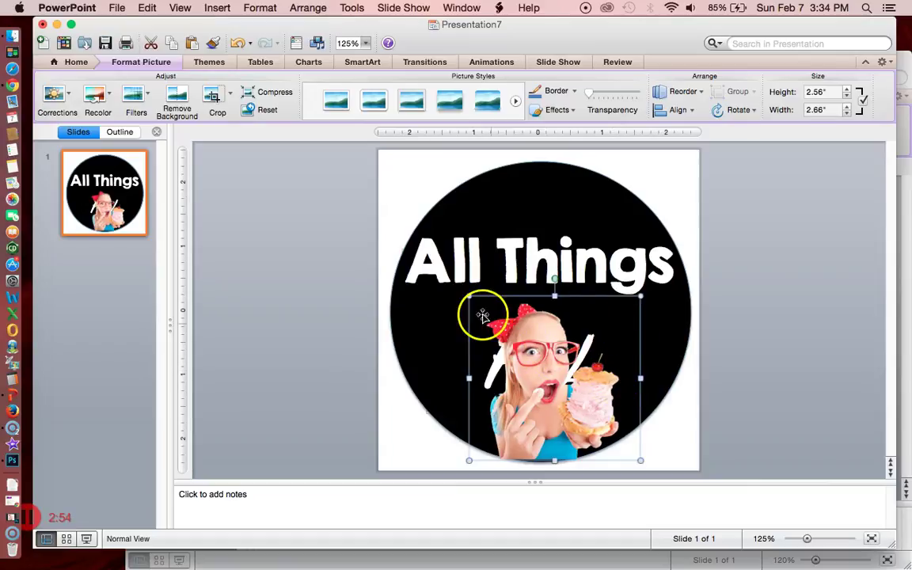
left_click_drag(465, 294, 459, 285)
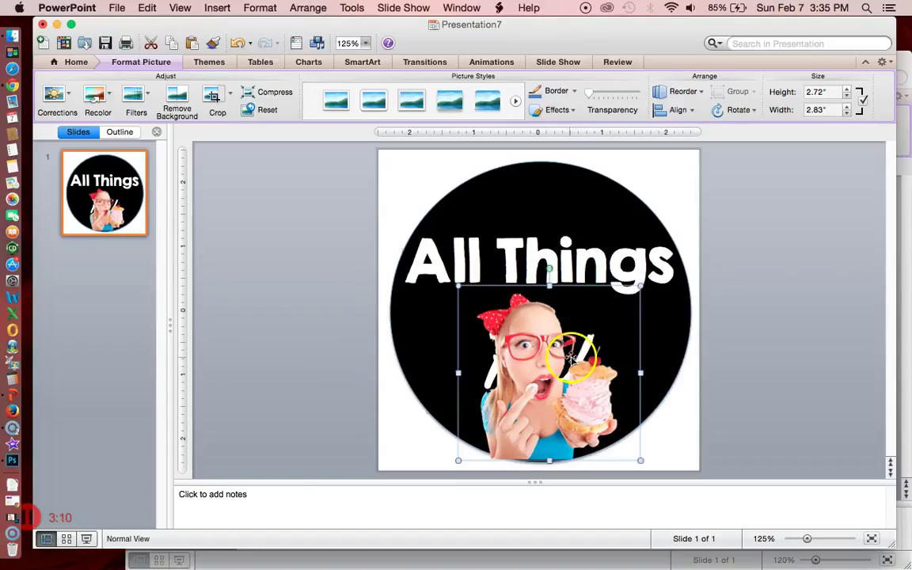
left_click_drag(553, 365, 472, 366)
mouse_move(460, 326)
left_mouse_down()
mouse_move(451, 328)
mouse_move(462, 326)
left_mouse_up()
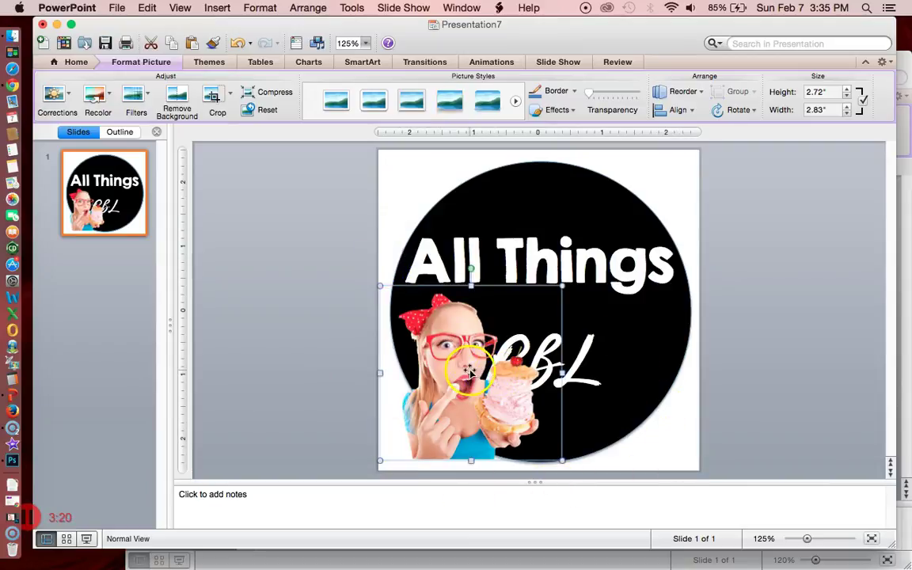
left_click_drag(579, 278, 593, 259)
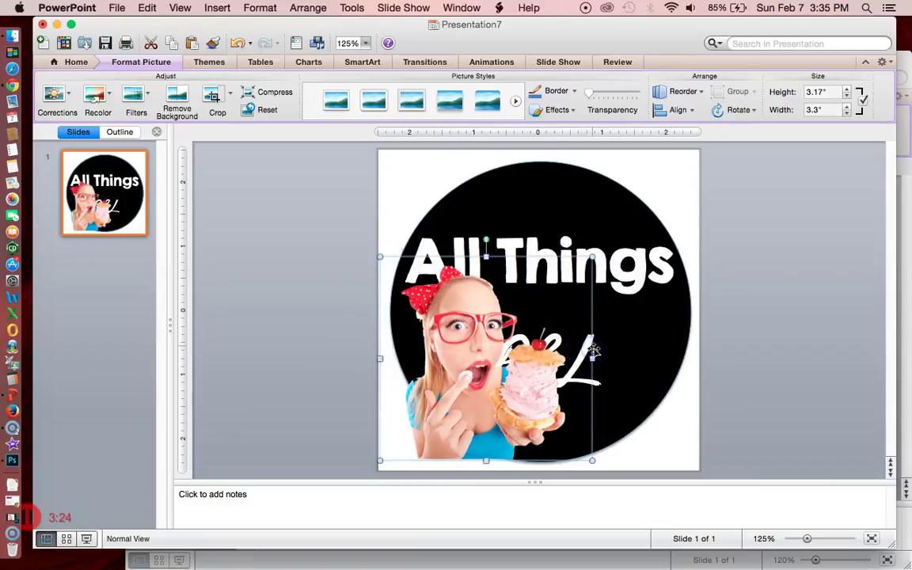
left_click_drag(530, 384, 513, 390)
Step: Move the 'PBL' script text to the right and the 'All Things' text up
left_click(608, 344)
left_click_drag(623, 339, 691, 333)
left_click(601, 230)
left_click_drag(599, 229, 597, 210)
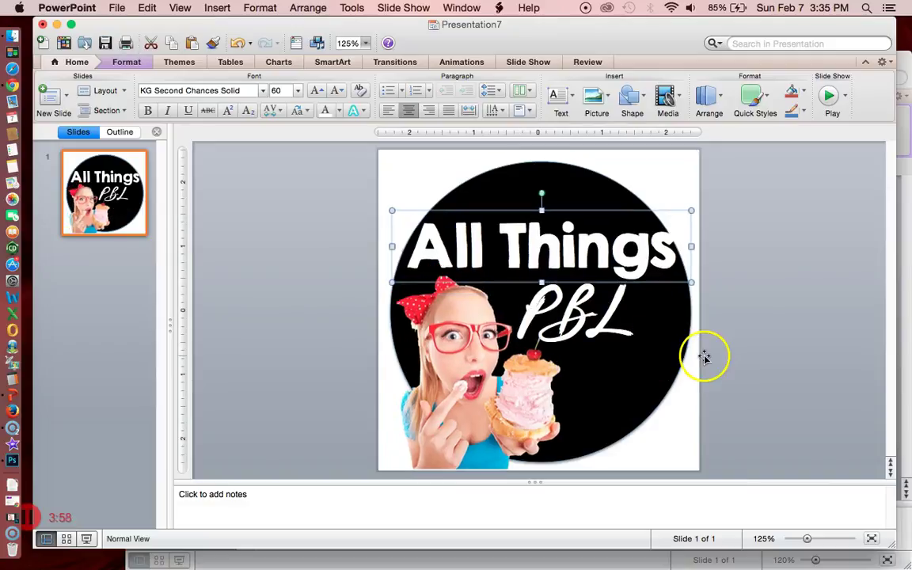
left_click_drag(657, 281, 656, 282)
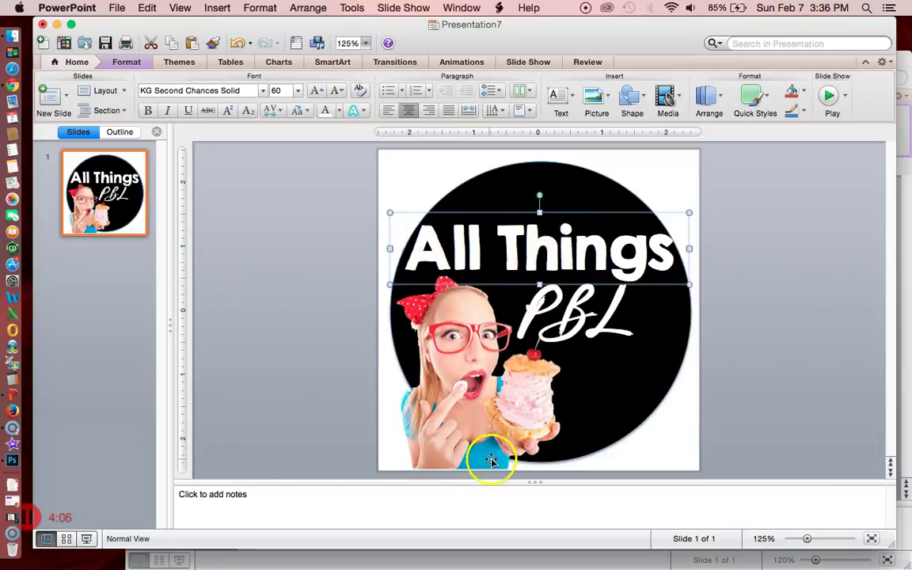
Step: Colour the 'All Things' text with the shirt's blue, sampled with the More Colors eyedropper
left_click(413, 251)
left_click_drag(435, 251, 678, 248)
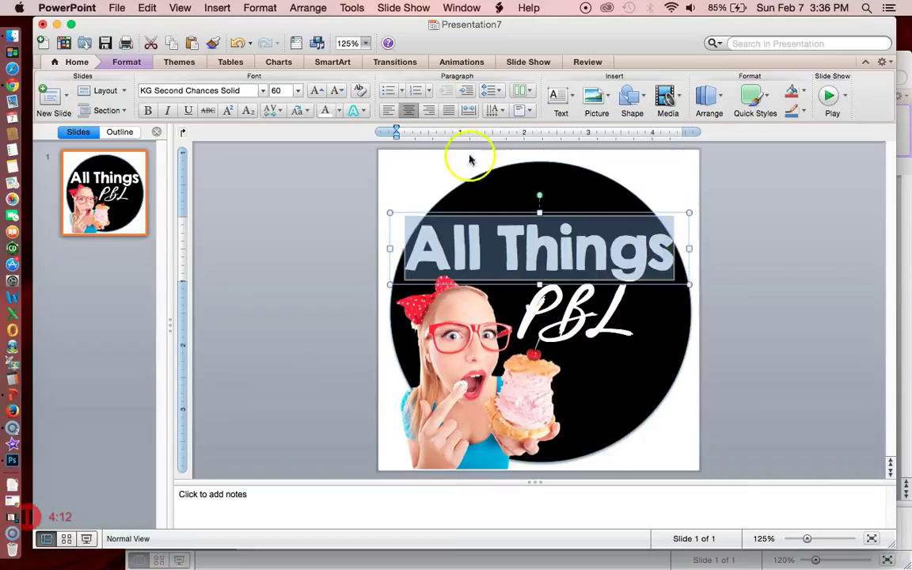
left_click(338, 111)
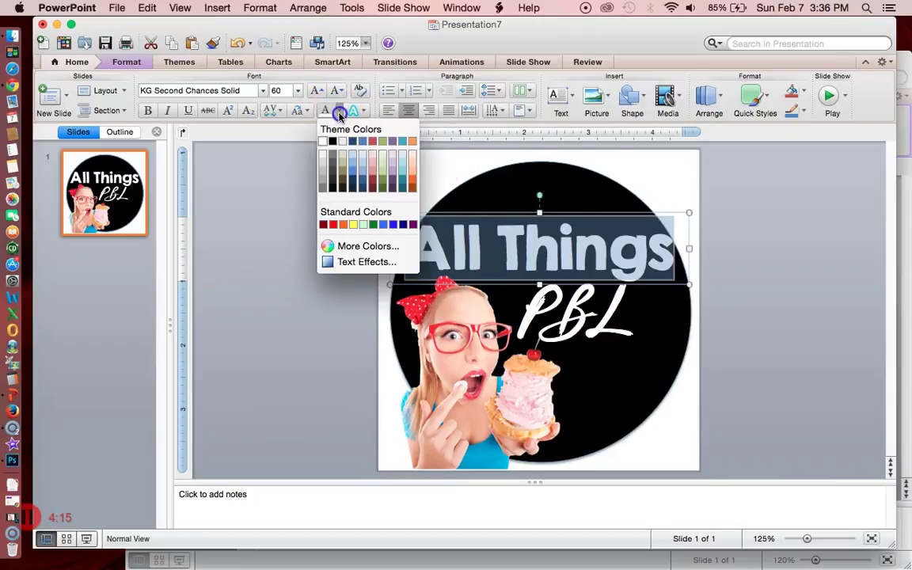
left_click(365, 246)
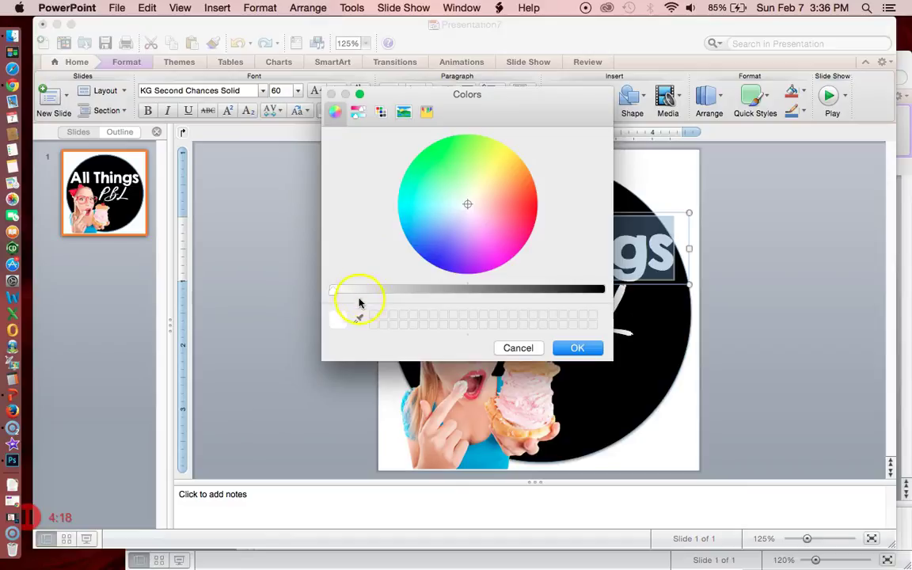
left_click(359, 321)
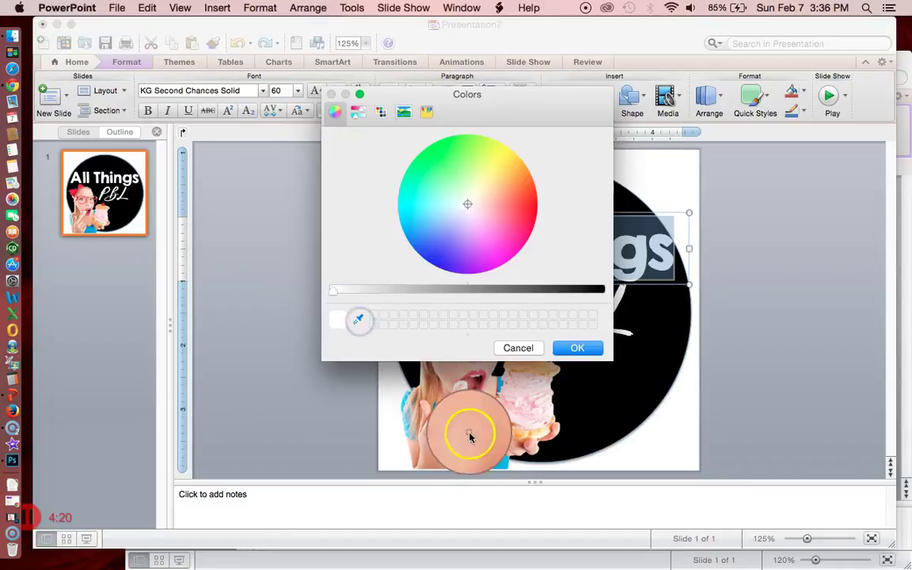
left_click(486, 452)
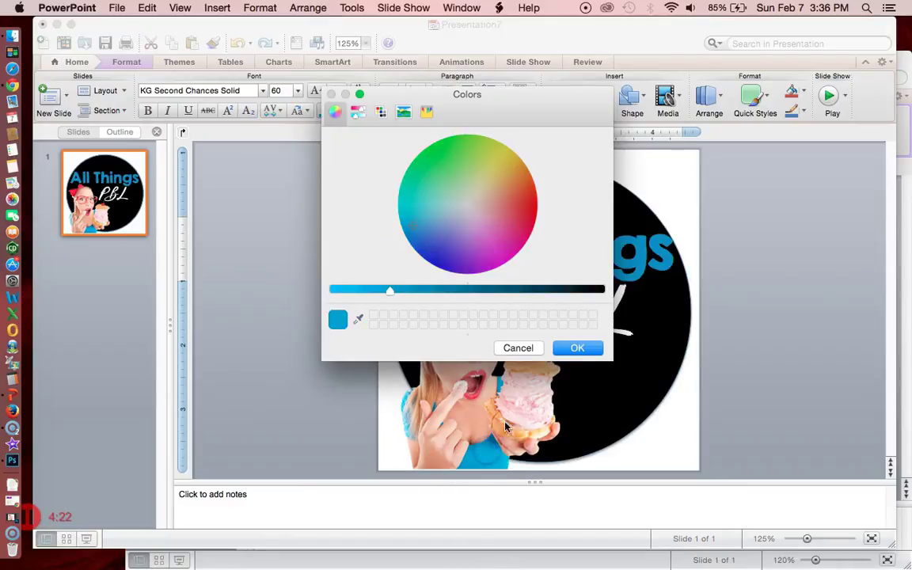
left_click(577, 348)
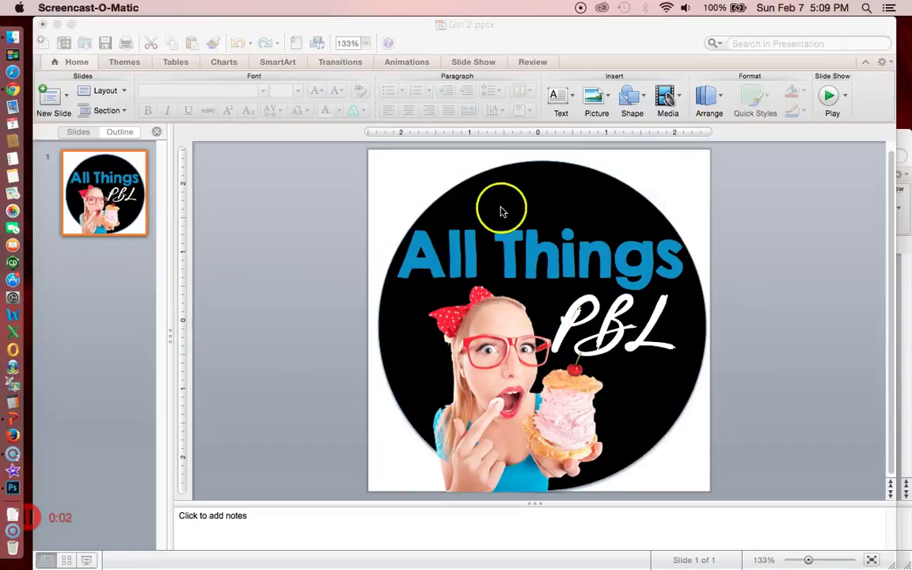
Step: In Format Shape, give the Girl 2 circle No Fill and turn off its shadow
left_click(625, 205)
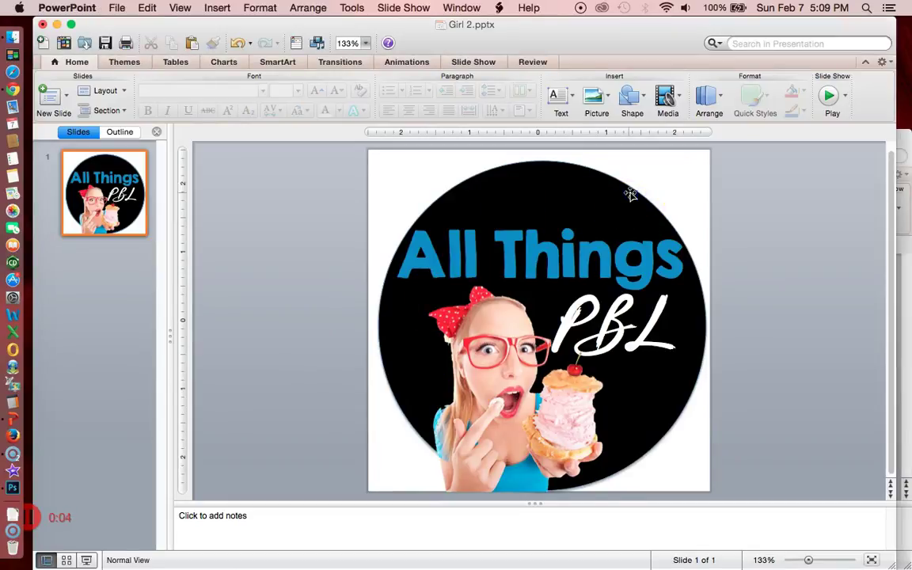
left_click(632, 195)
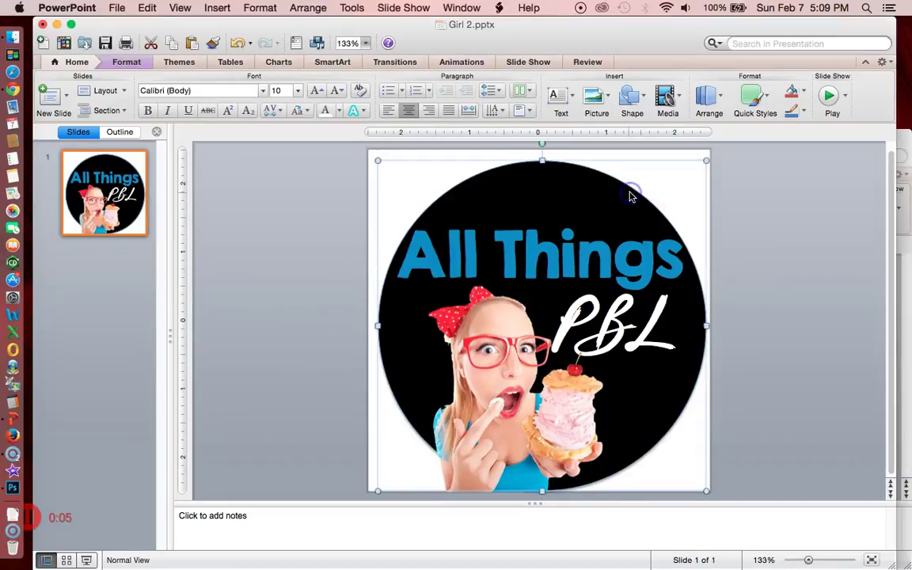
right_click(581, 172)
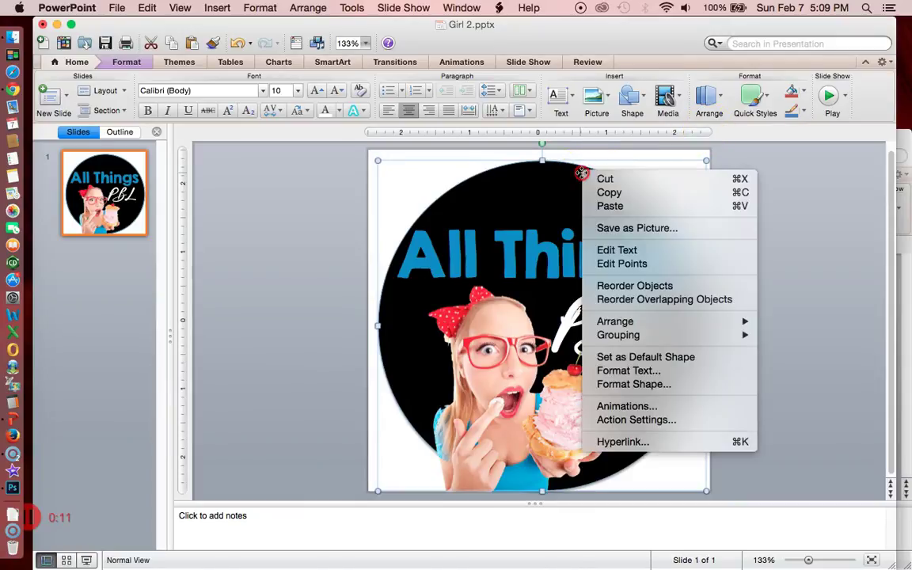
left_click(634, 384)
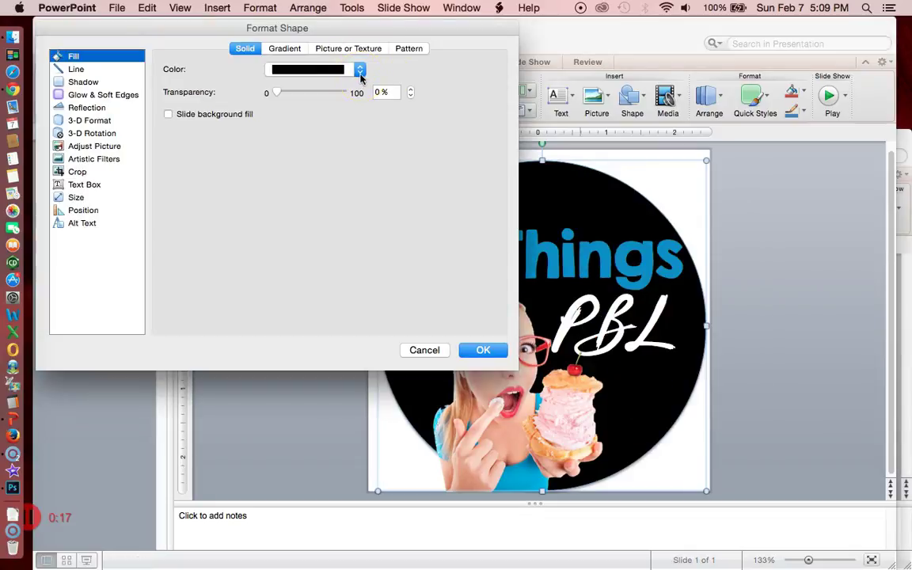
left_click(361, 71)
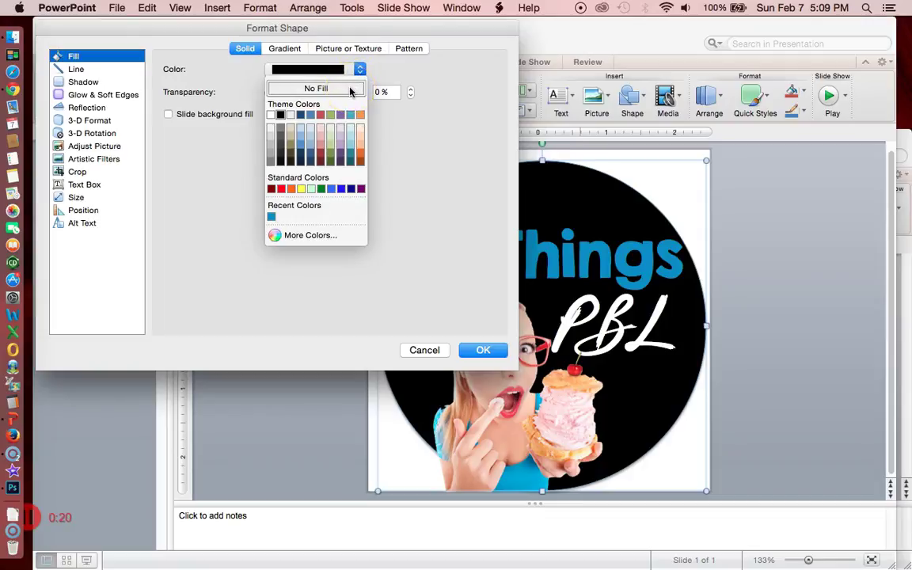
left_click(350, 92)
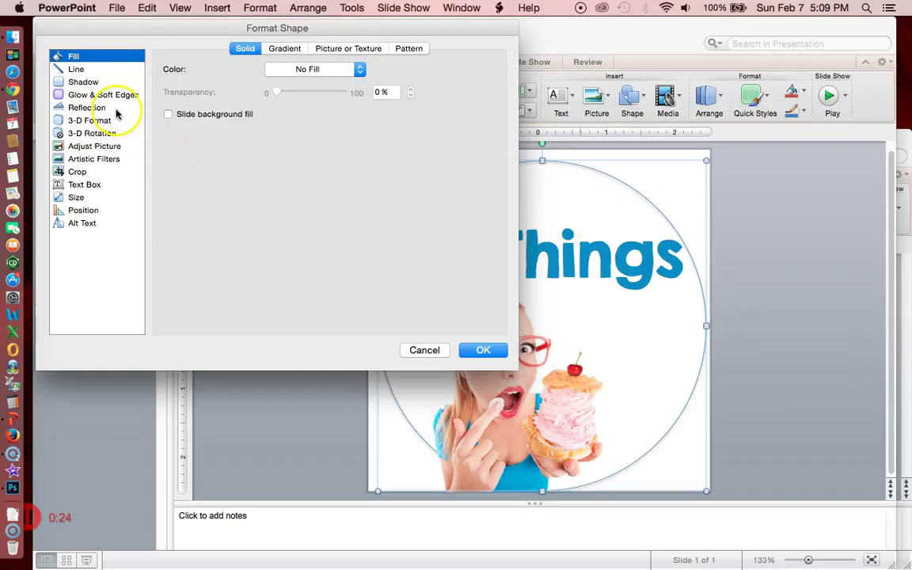
left_click(77, 70)
left_click(82, 82)
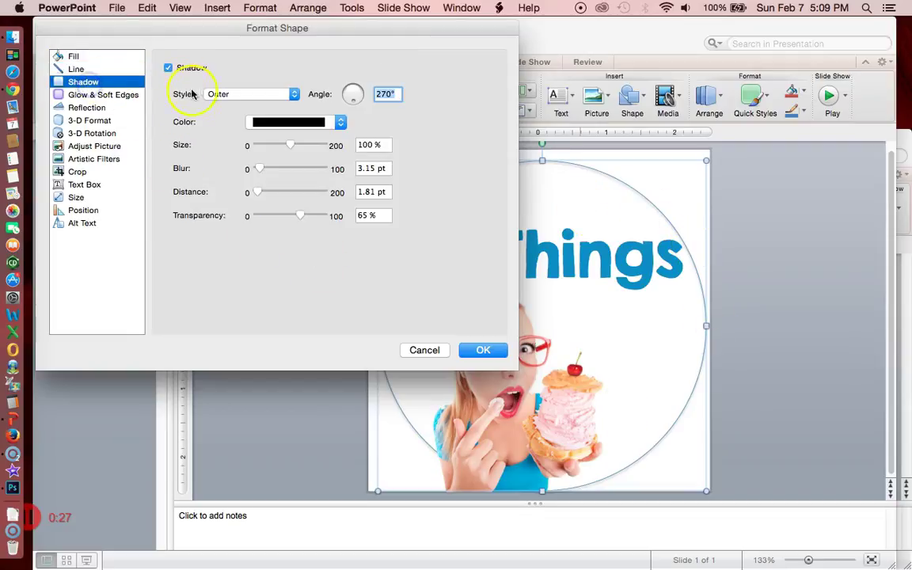
left_click(169, 69)
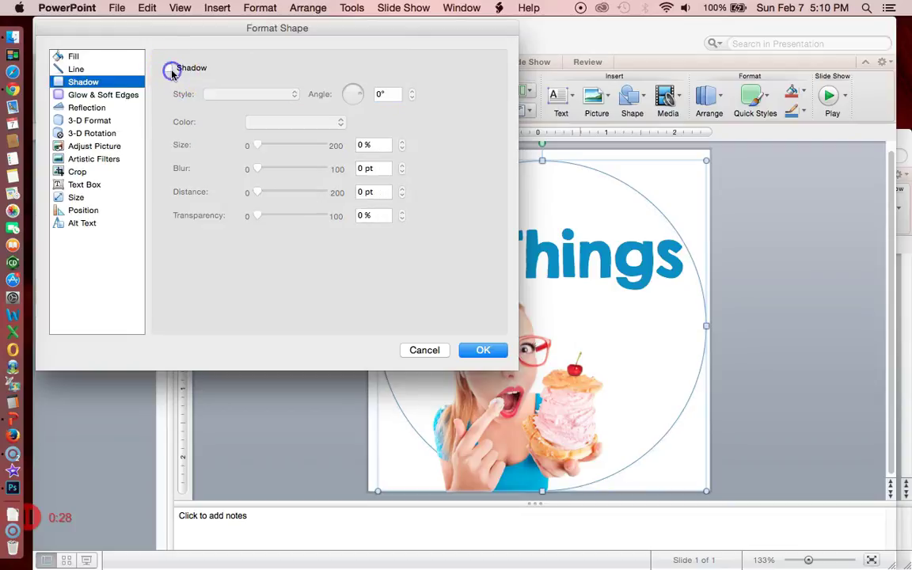
left_click(84, 69)
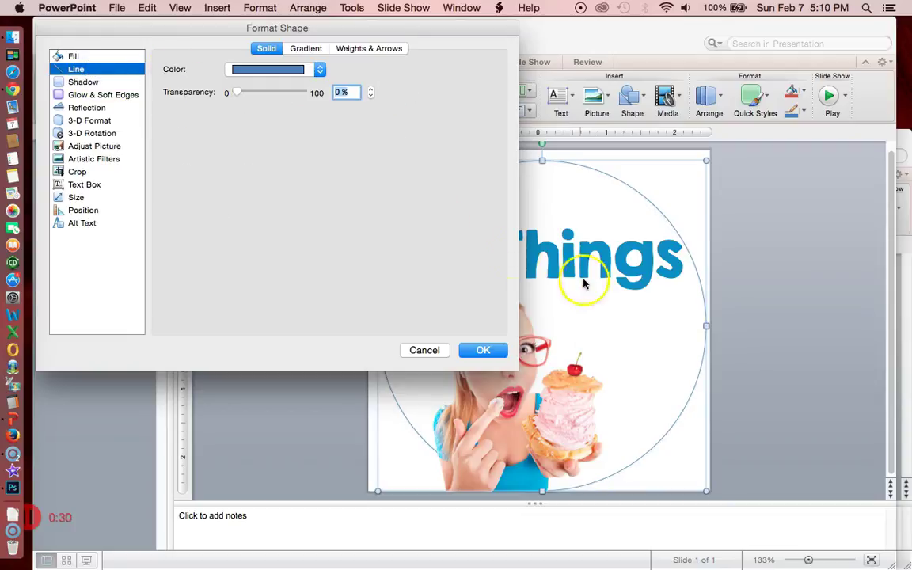
Step: Set the circle's outline to the dress blue via eyedropper, with a 7 pt weight
left_click(320, 71)
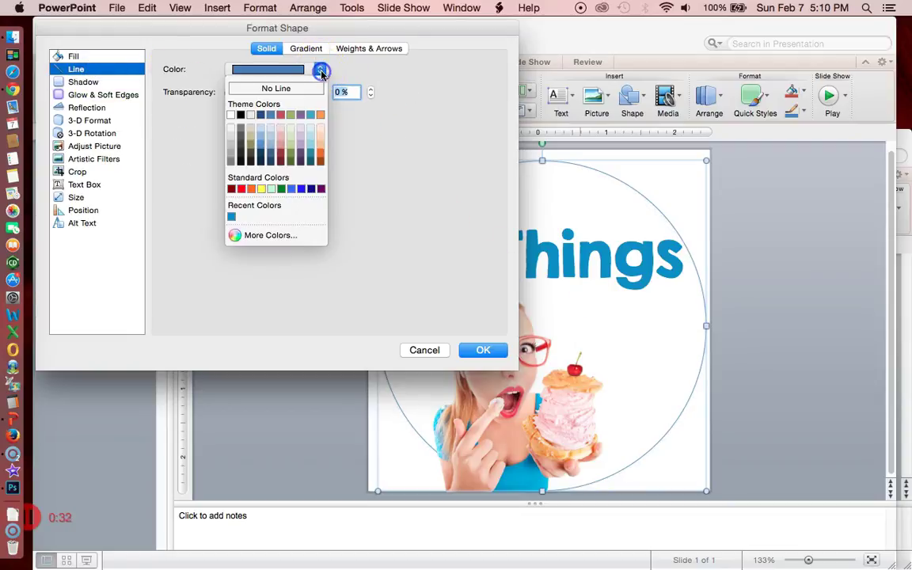
left_click(266, 235)
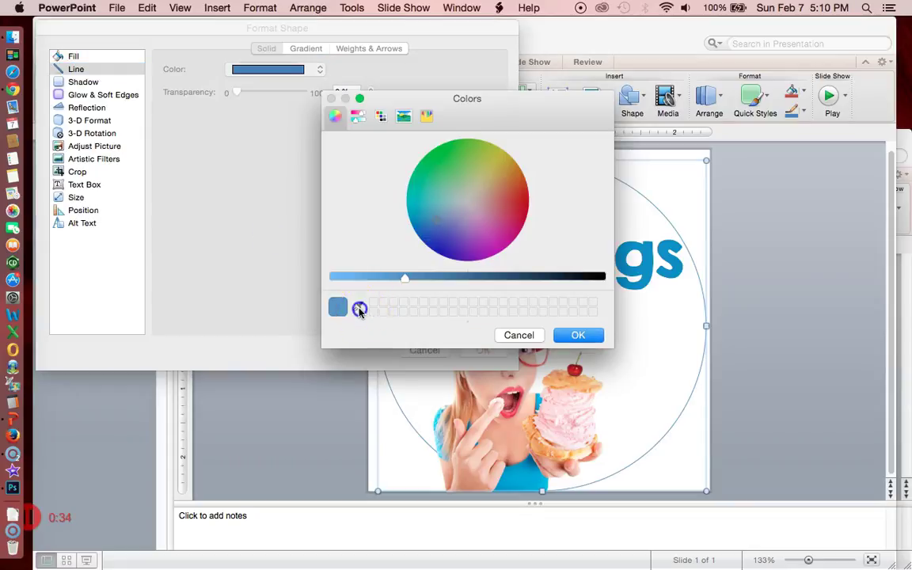
left_click(360, 309)
left_click(522, 483)
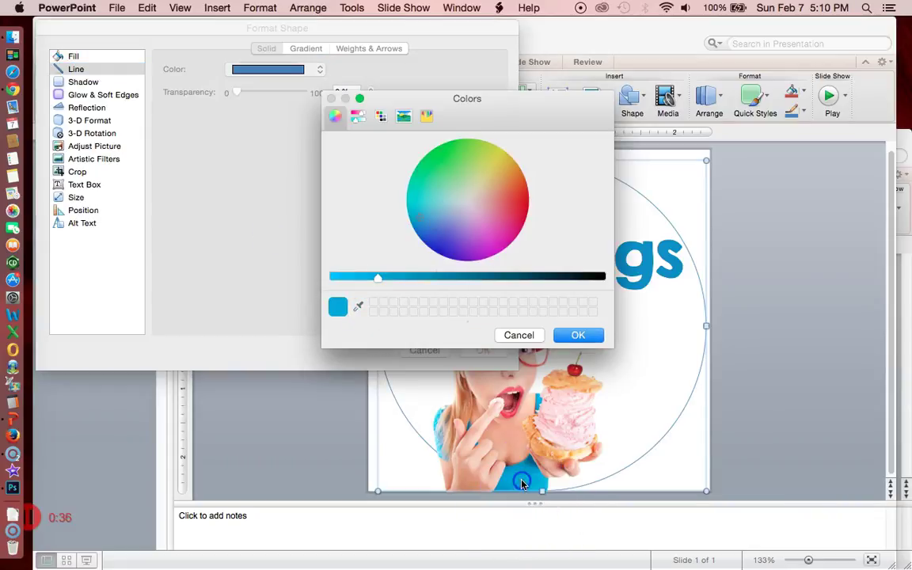
left_click(578, 335)
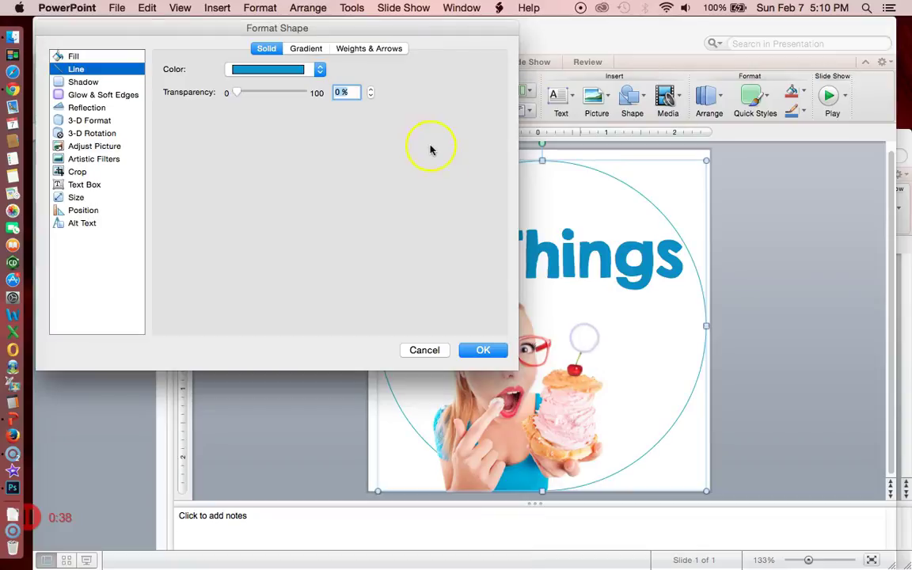
left_click(378, 50)
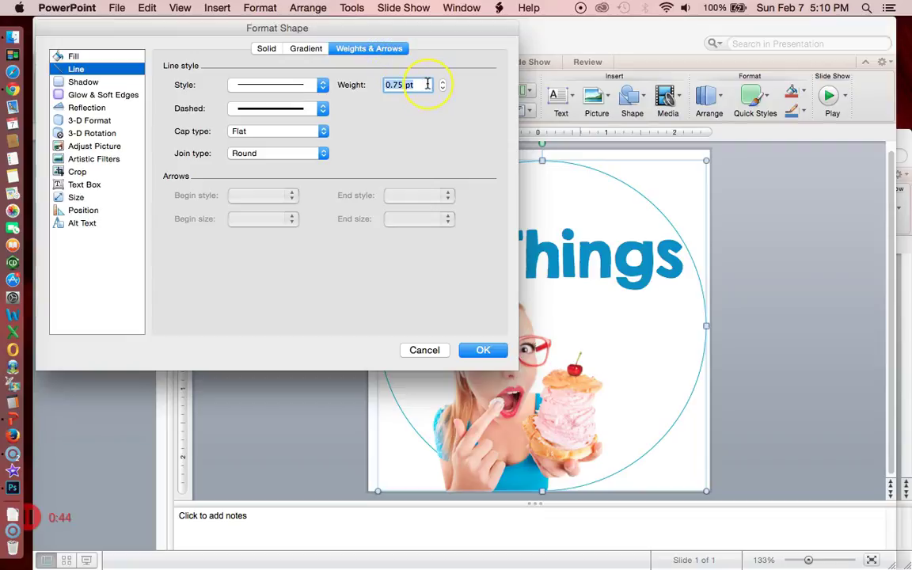
key("Return")
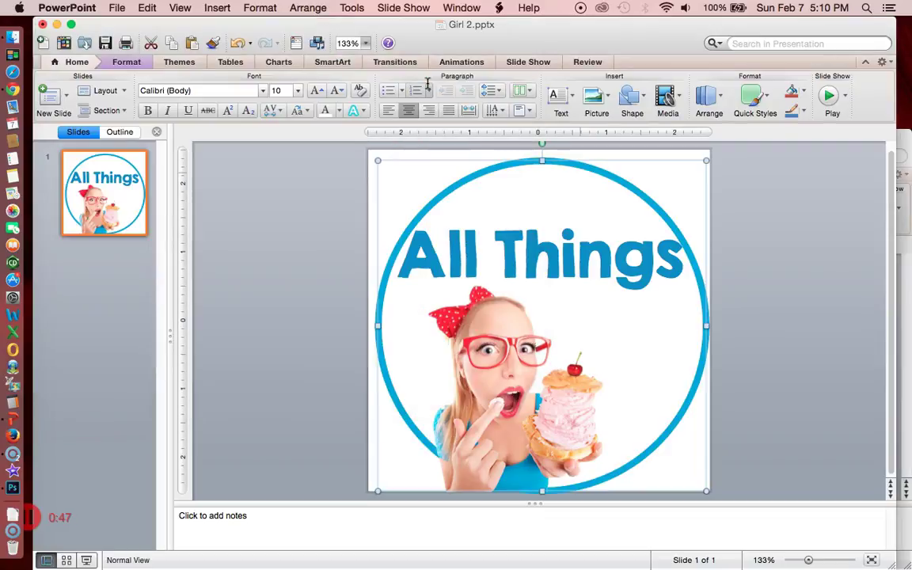
Step: Select the 'PBL' lettering and set its font colour to black
left_click(625, 342)
left_click(655, 321)
left_click_drag(580, 302, 546, 302)
left_click(638, 305)
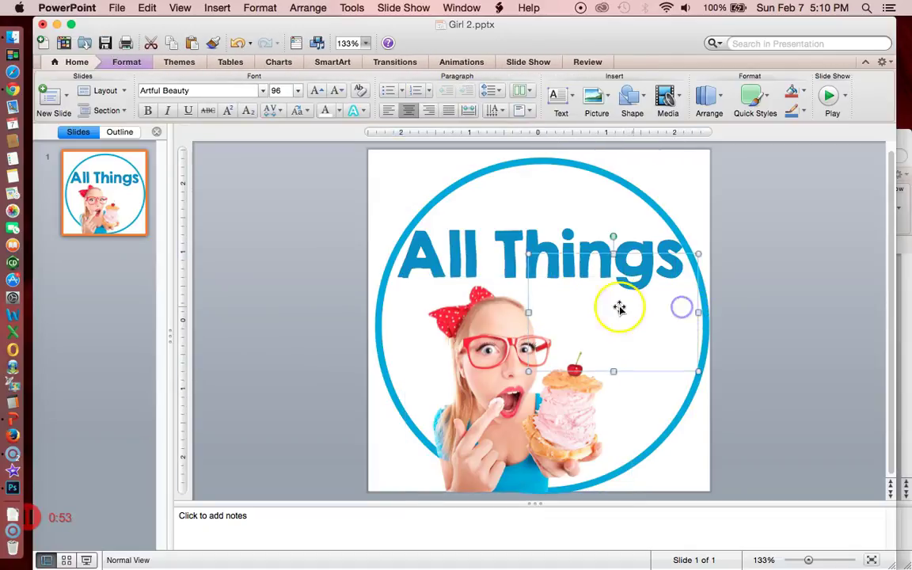
left_click(619, 309)
left_click(662, 306)
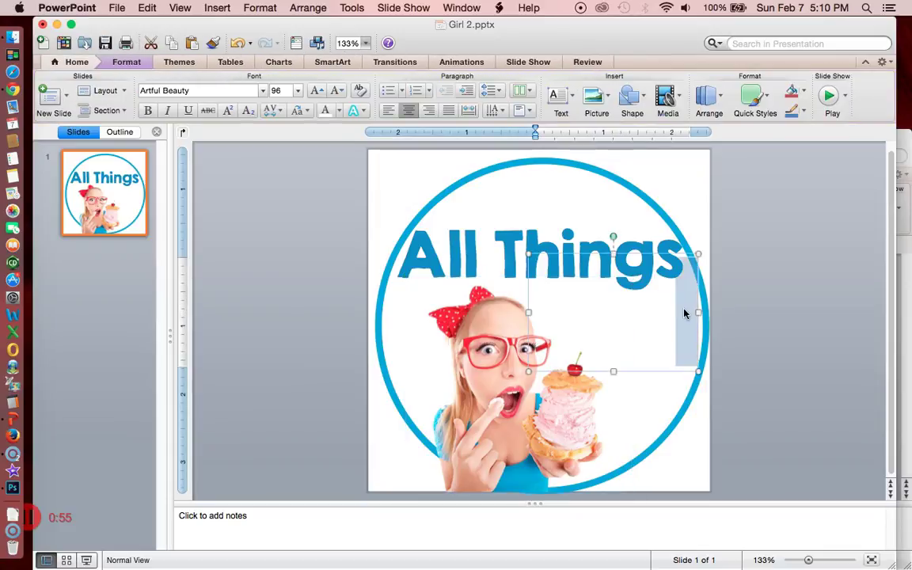
left_click_drag(674, 310, 563, 310)
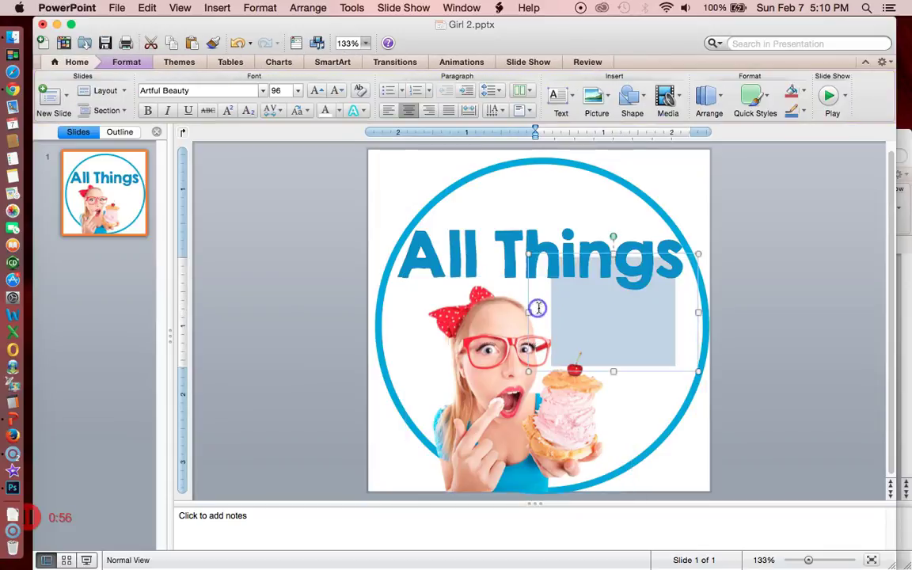
left_click(336, 112)
left_click(335, 139)
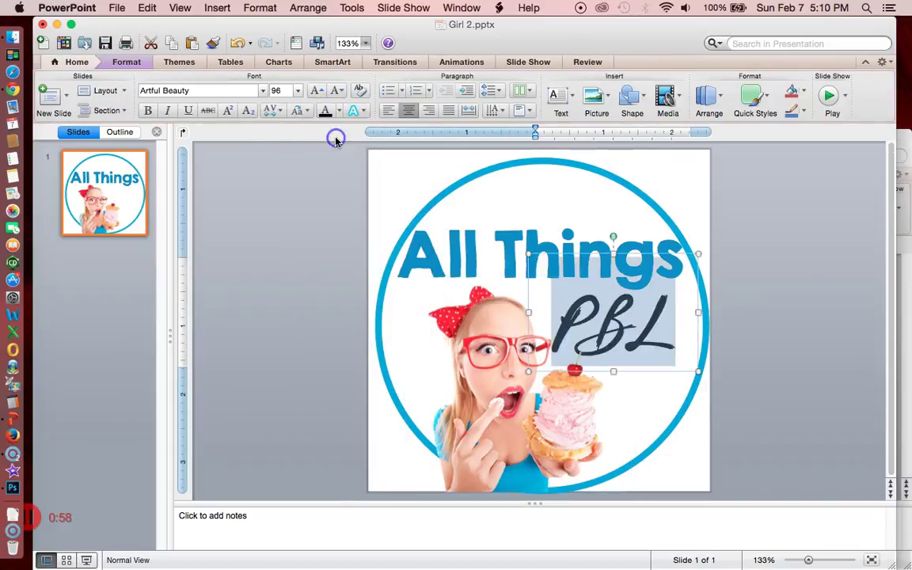
left_click(777, 300)
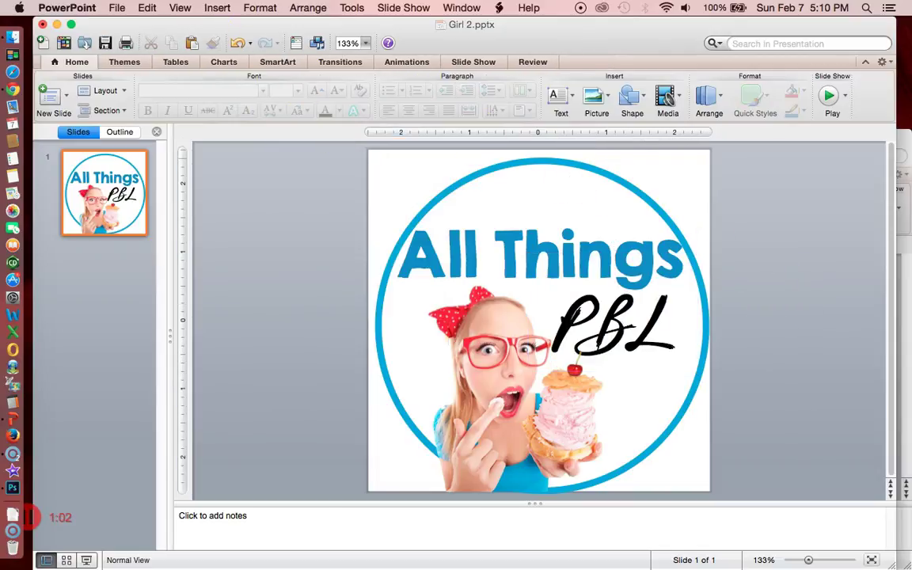
Step: Save the slide as PNG named 'Girl 3' on the Desktop, replacing the existing file
left_click(117, 7)
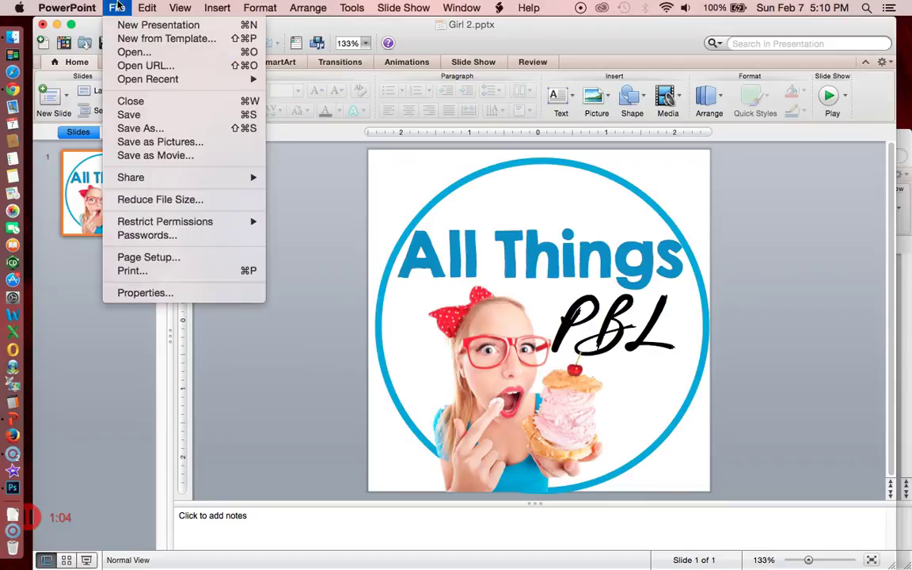
left_click(151, 129)
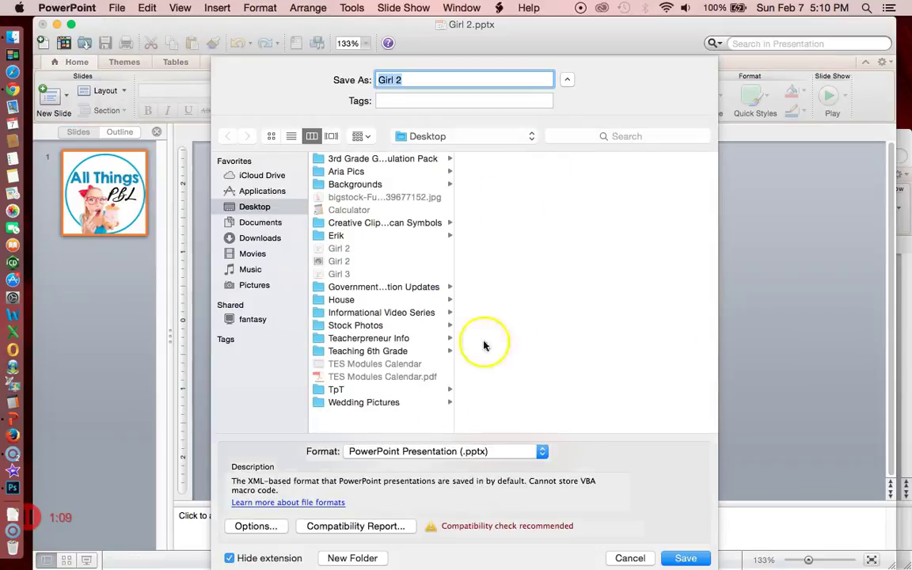
left_click(538, 451)
mouse_move(461, 557)
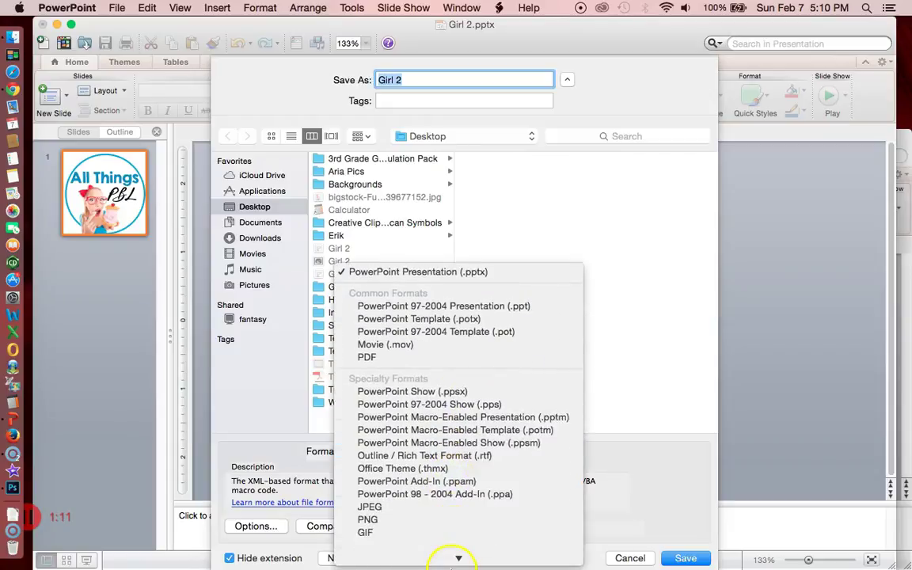
left_click(421, 519)
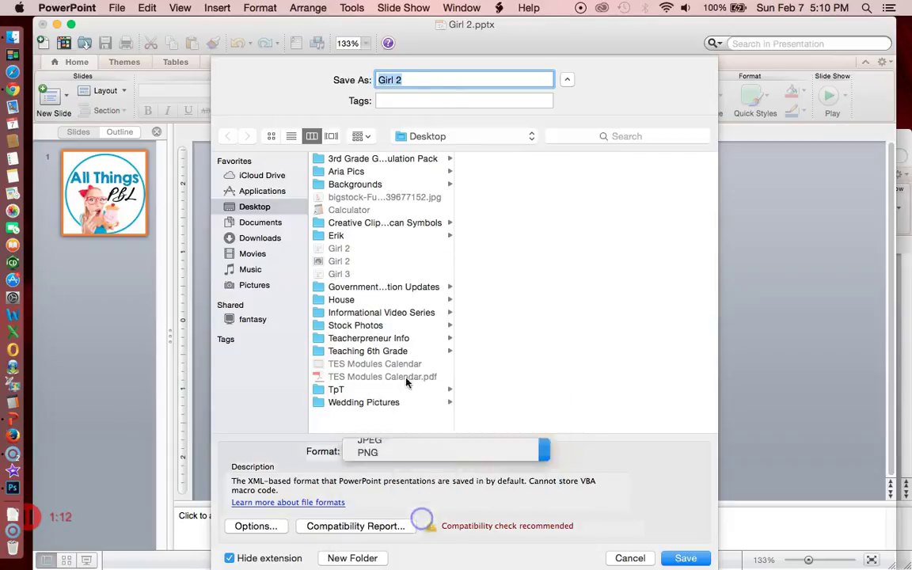
left_click(414, 78)
type("3")
left_click(691, 558)
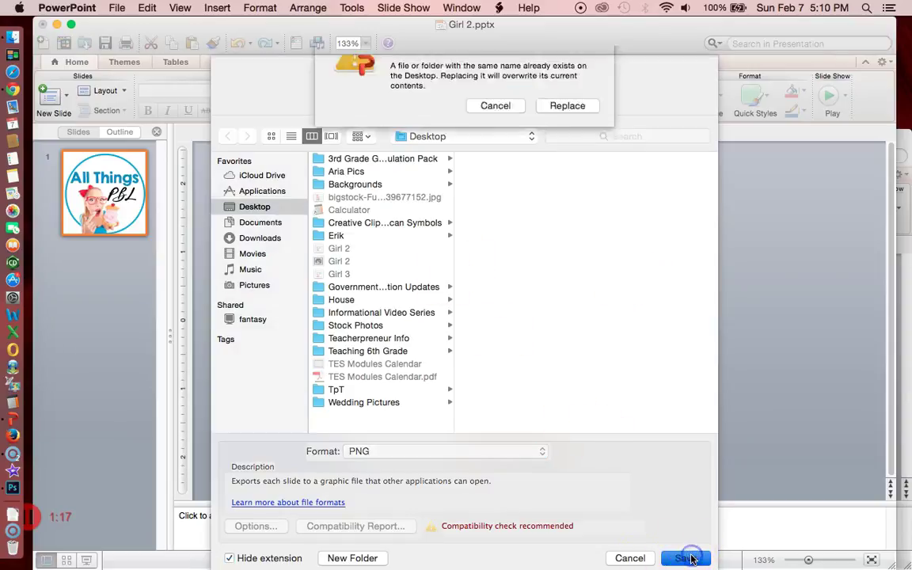
left_click(583, 143)
left_click(890, 385)
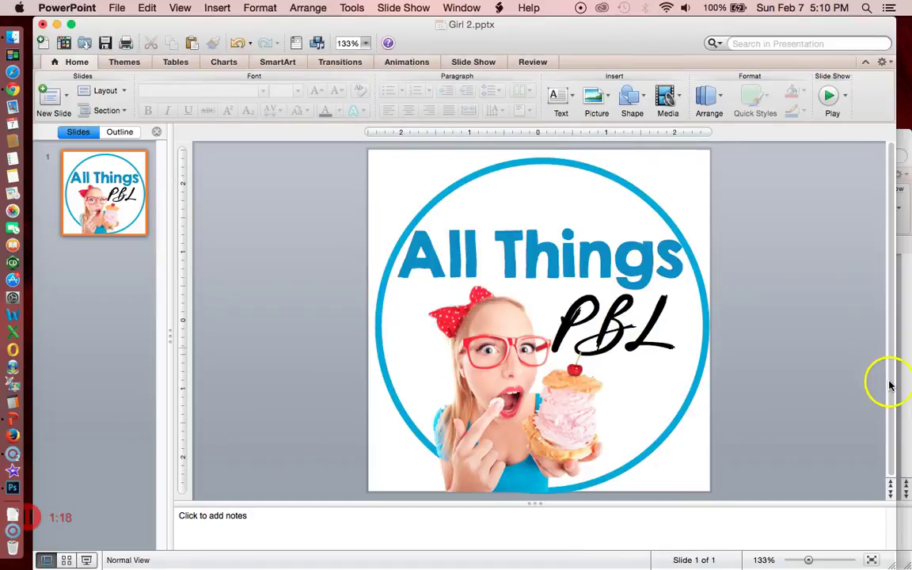
Step: Create a new presentation, enlarge its window, and delete the title and subtitle placeholders
key("super+n")
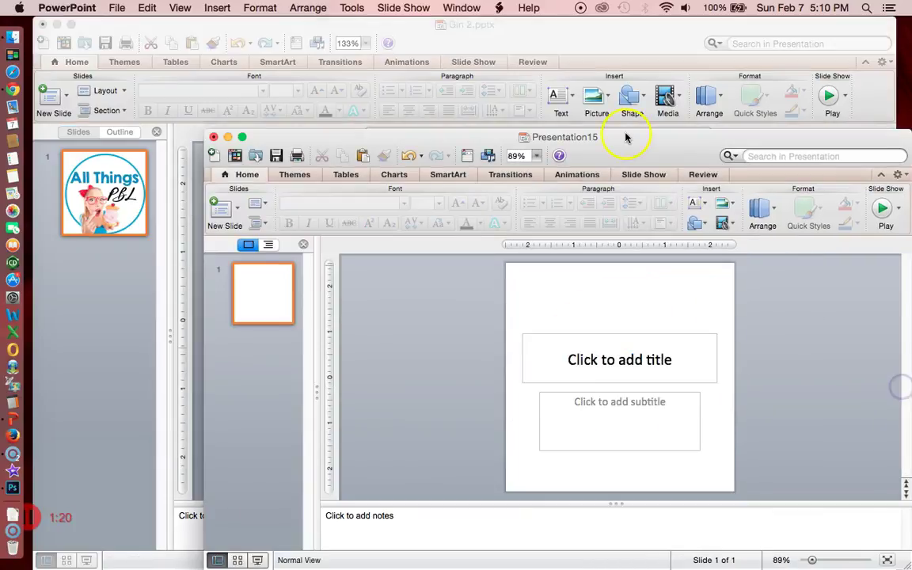
left_click_drag(628, 137, 509, 50)
left_click(662, 305)
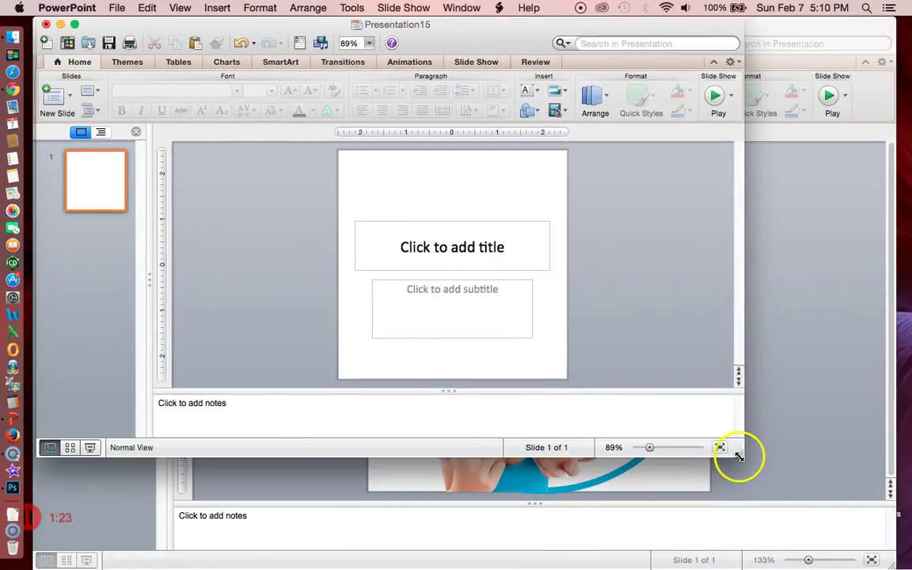
left_click_drag(741, 456, 909, 567)
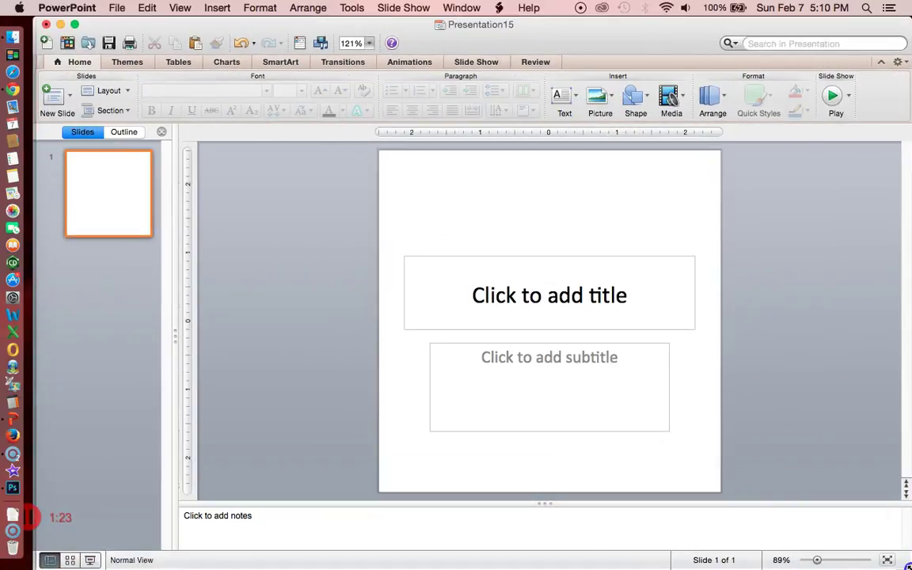
left_click(549, 255)
key("BackSpace")
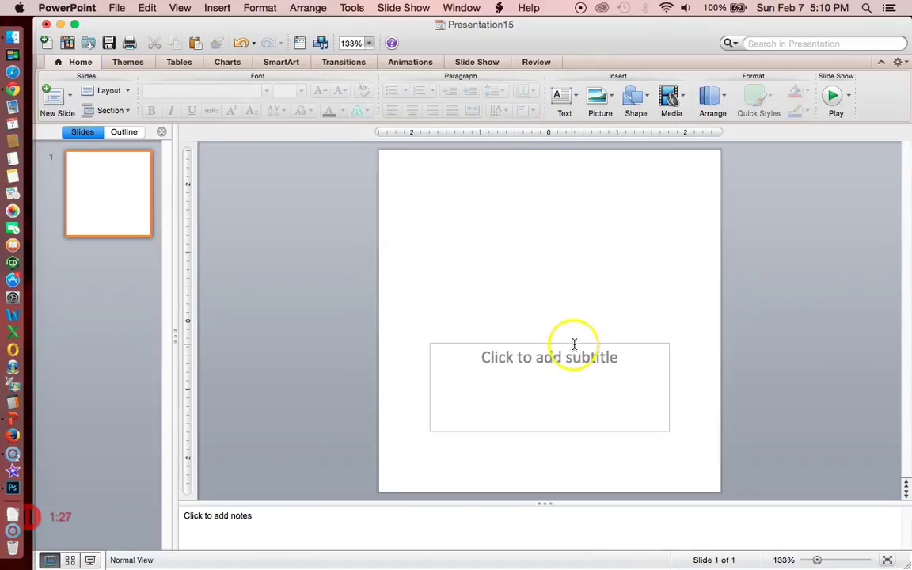
left_click(575, 342)
key("BackSpace")
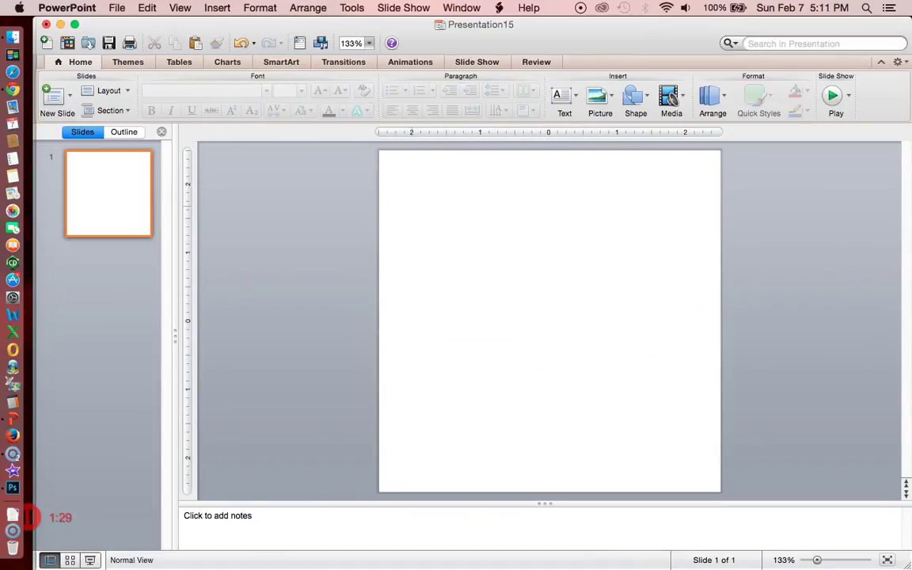
Step: Insert the 'Girl 3' picture from the Desktop onto the blank slide
left_click(218, 8)
mouse_move(264, 236)
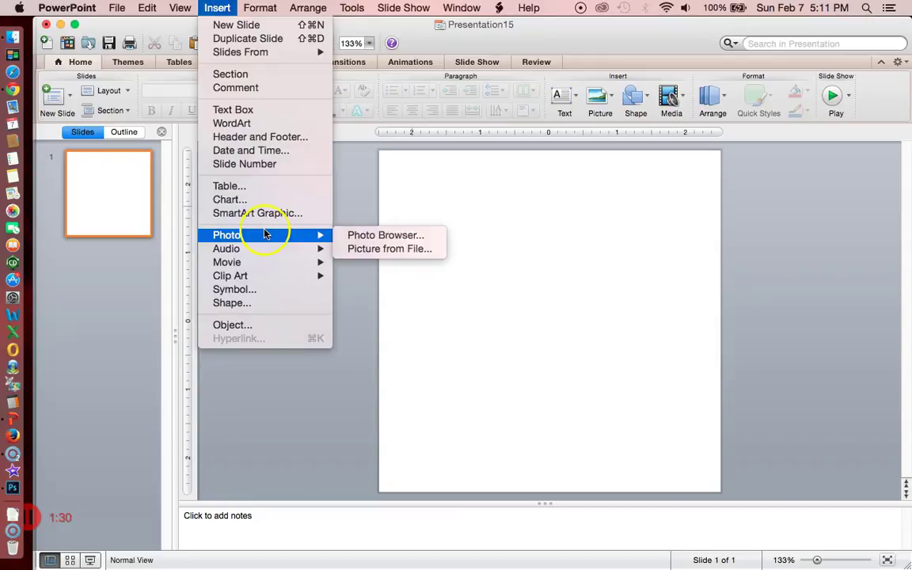
left_click(366, 250)
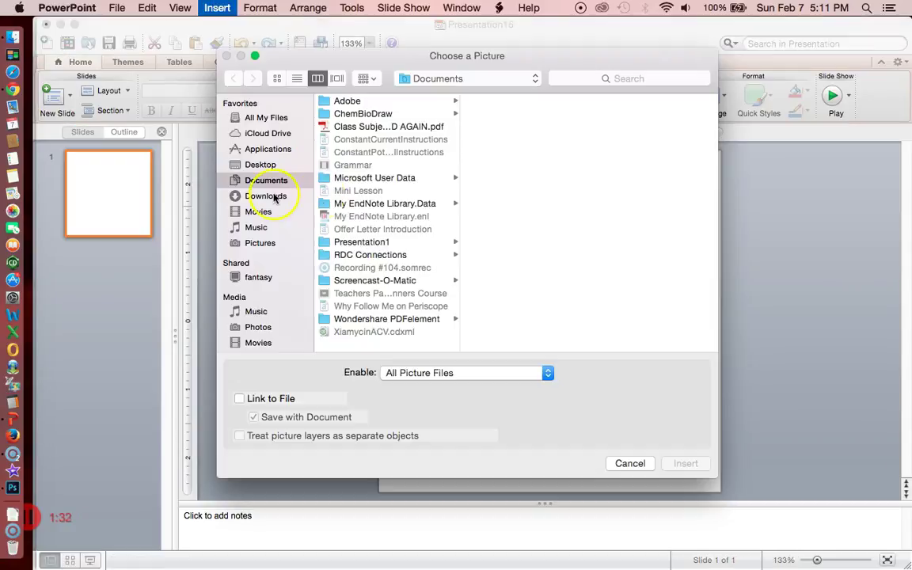
left_click(269, 165)
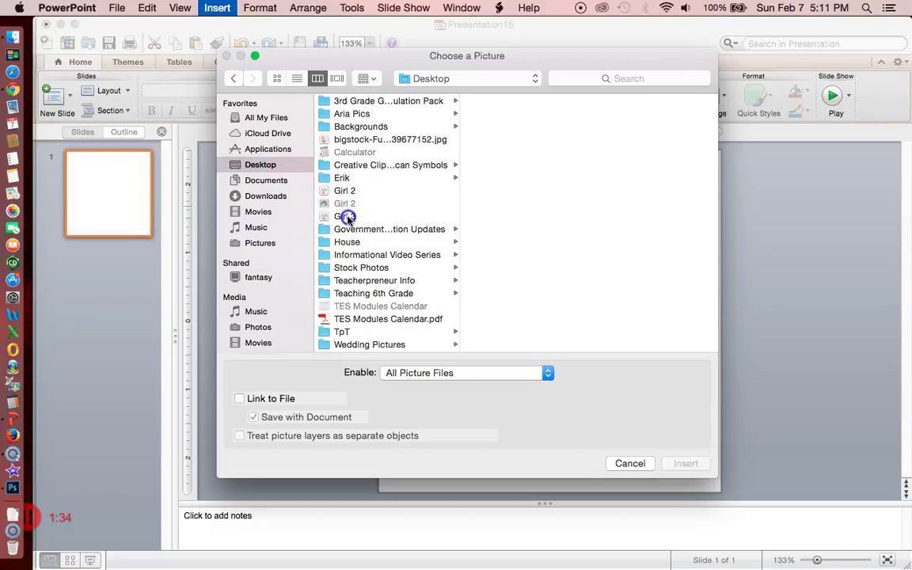
left_click(345, 216)
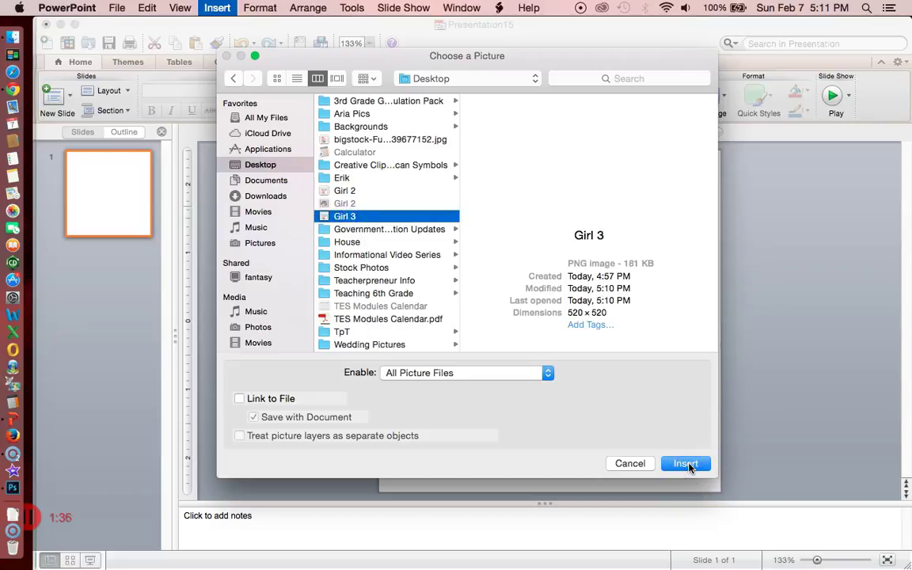
left_click(687, 465)
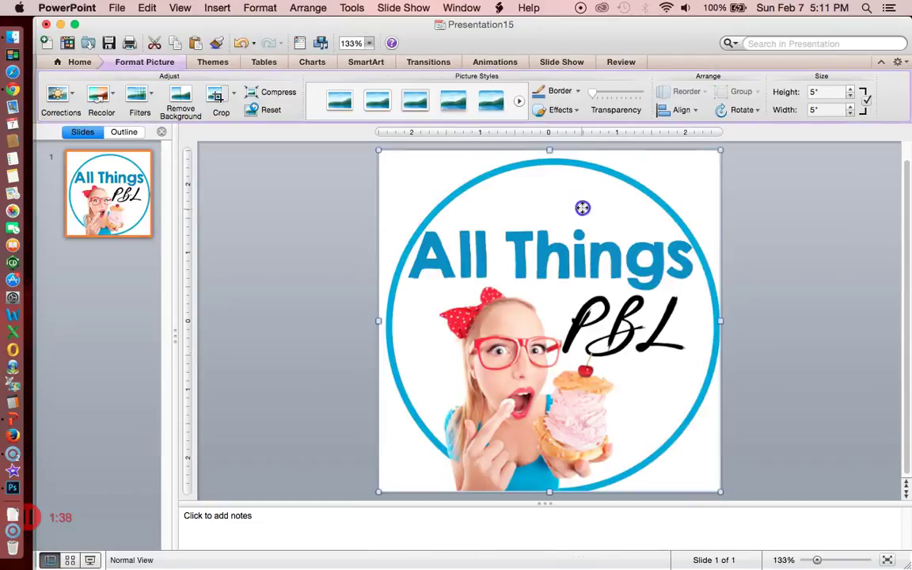
Step: Nudge the logo picture into place so it fills the slide, then deselect it
left_click_drag(582, 207, 577, 247)
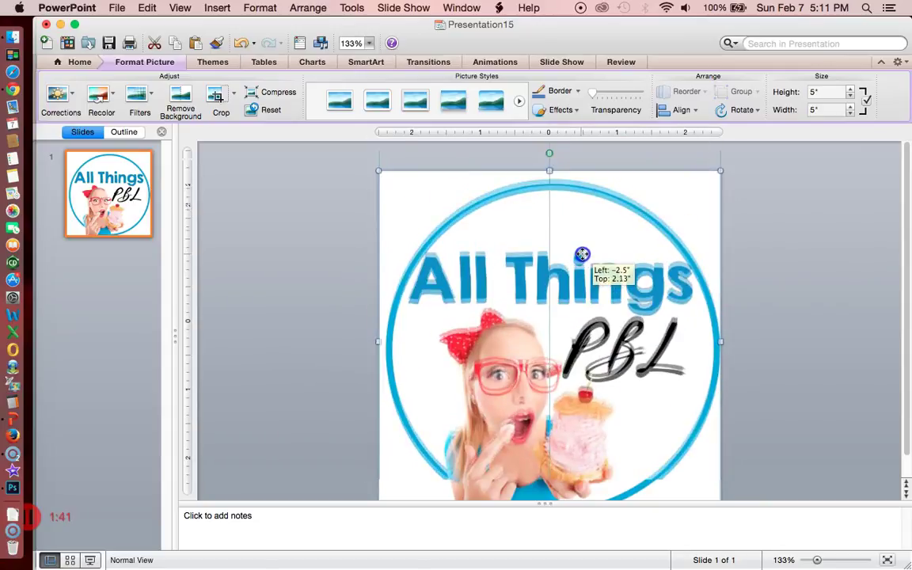
left_click_drag(582, 254, 583, 255)
scroll(746, 275, "down", 2)
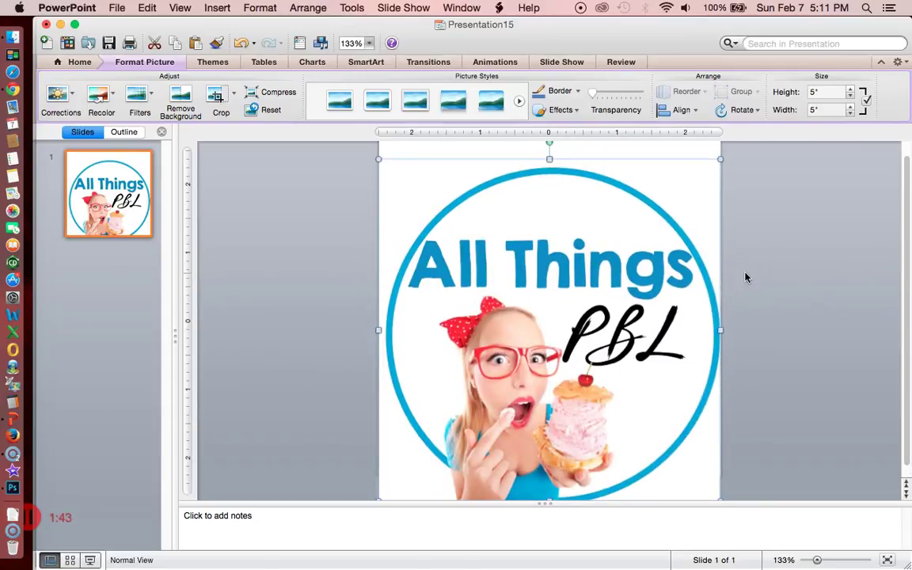
scroll(745, 277, "down", 1)
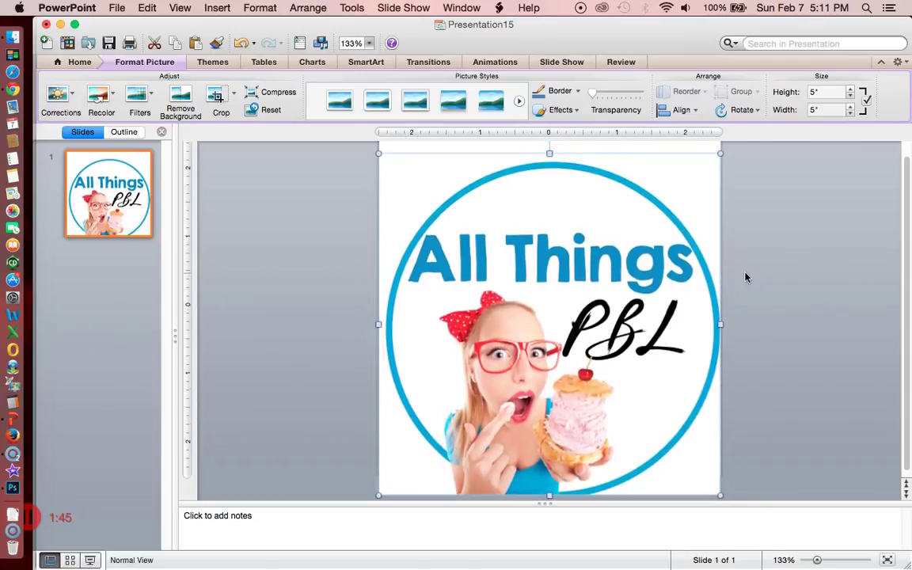
left_click_drag(677, 313, 677, 306)
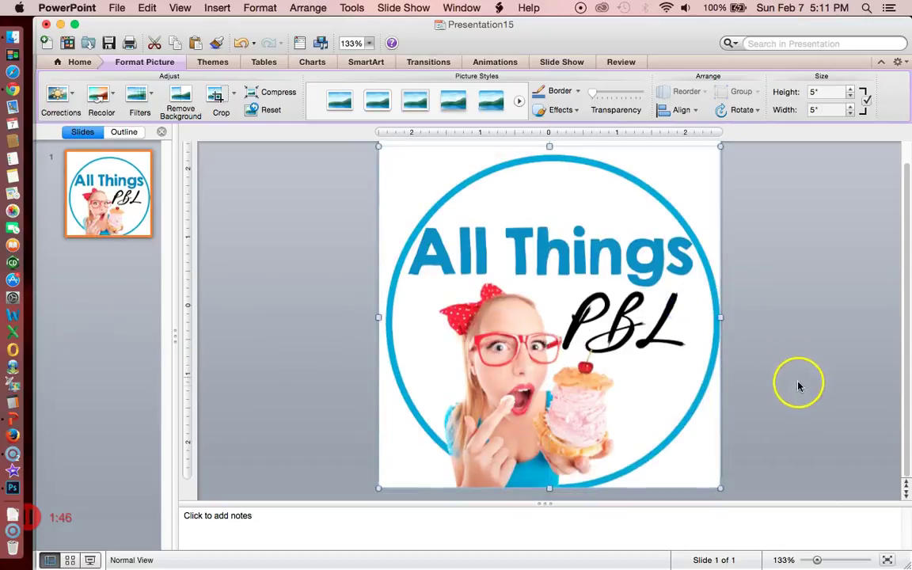
scroll(802, 388, "up", 2)
left_click_drag(684, 229, 685, 220)
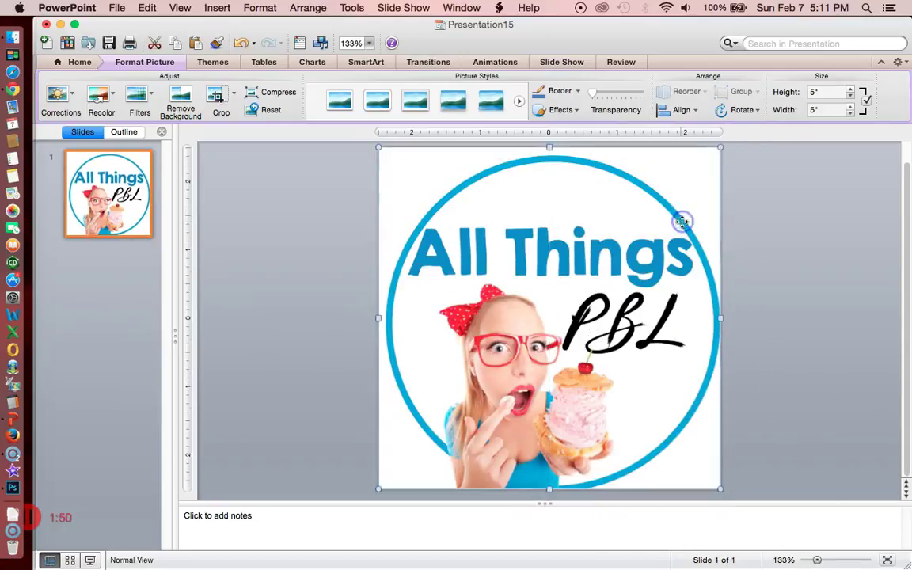
left_click(807, 316)
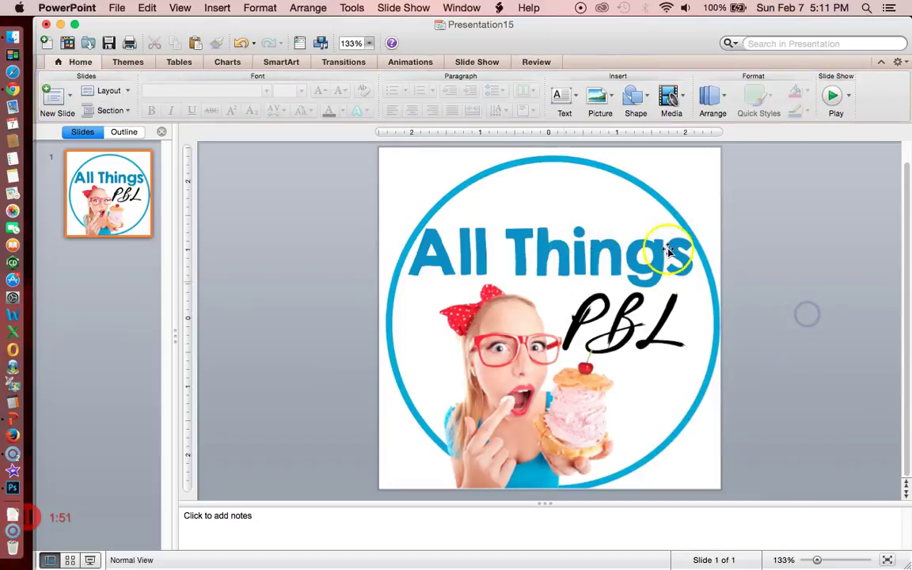
Step: Mask the logo picture to a Basic Shapes Oval, then switch to Girl 2.pptx
left_click(457, 247)
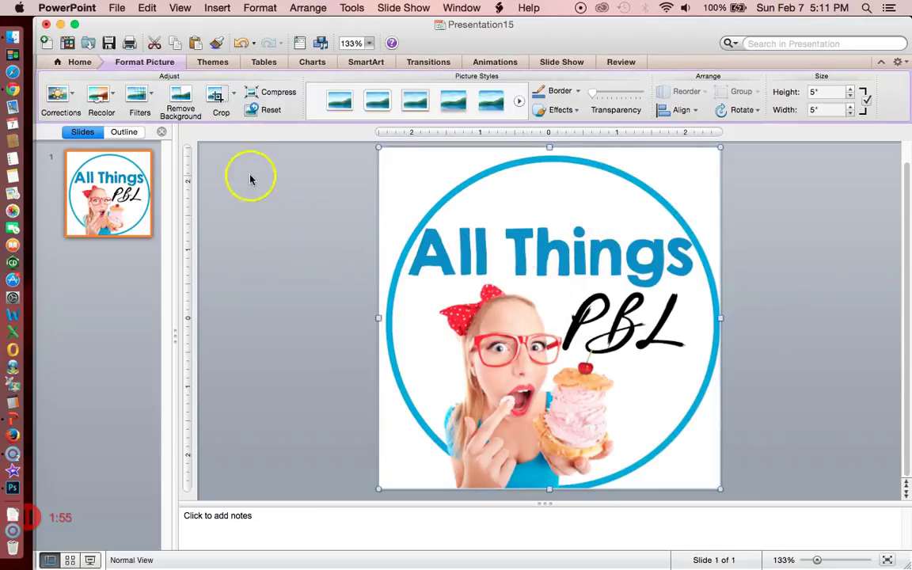
left_click(235, 96)
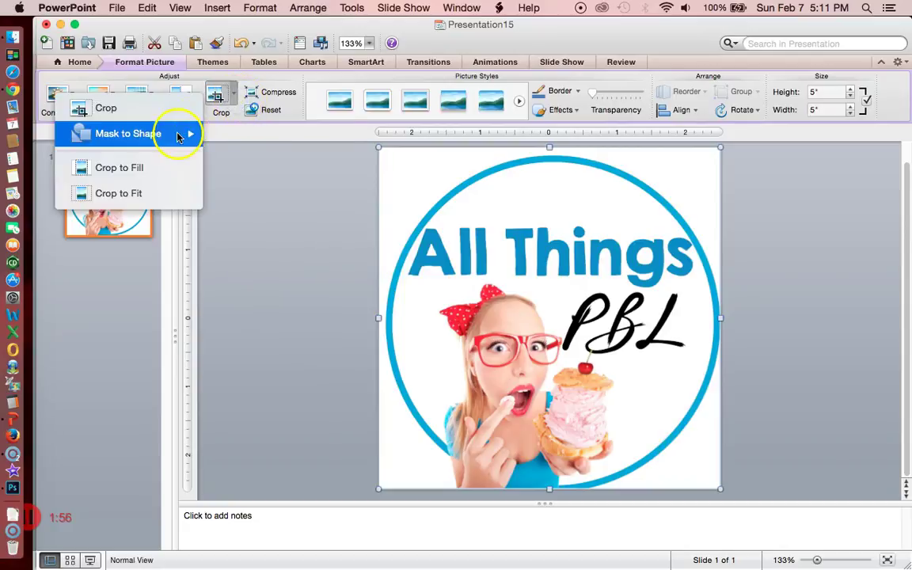
mouse_move(176, 134)
left_click(240, 128)
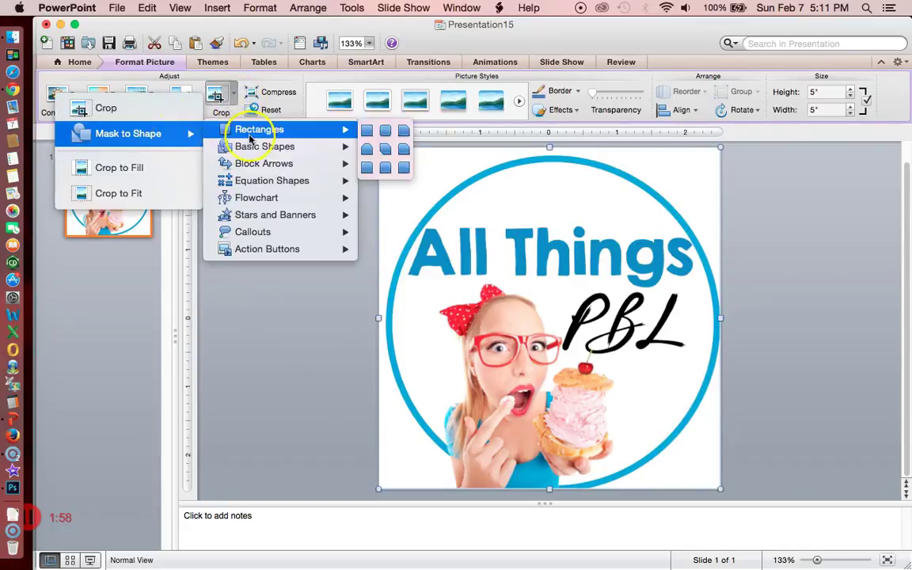
left_click(266, 148)
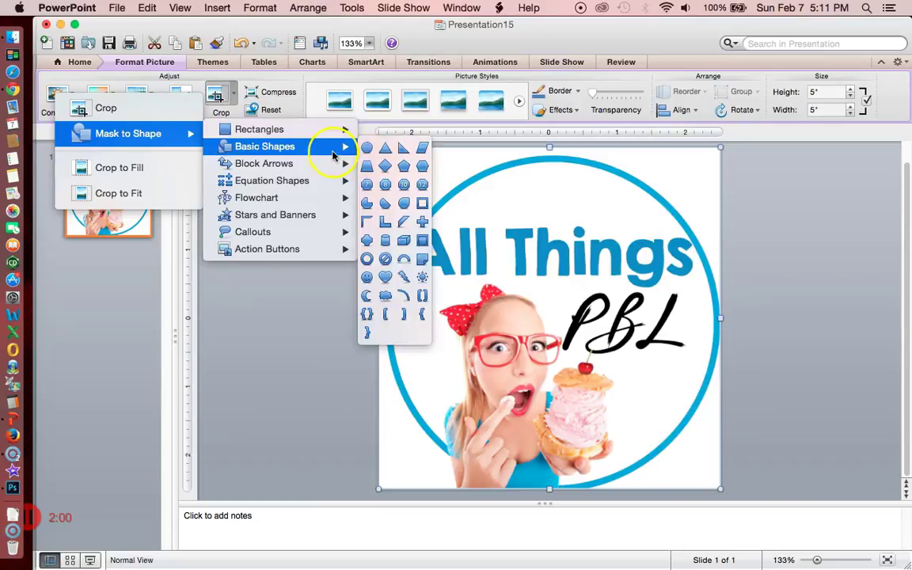
left_click(365, 151)
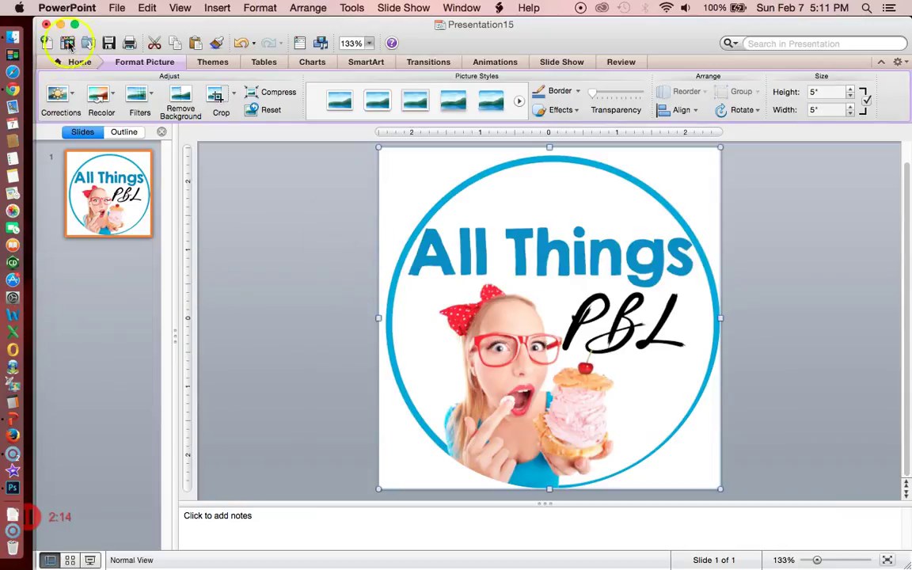
left_click_drag(102, 24, 167, 23)
left_click(106, 28)
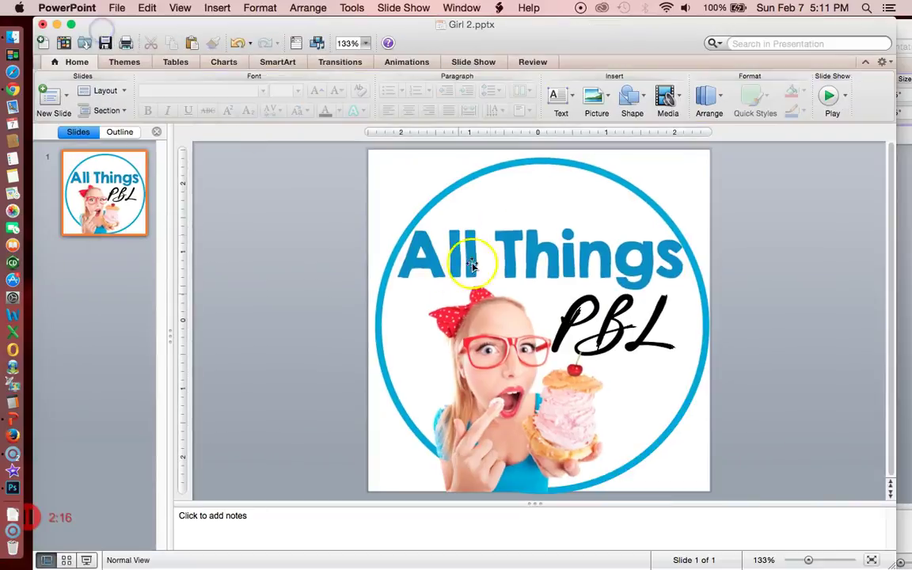
Step: Adjust the blue circle's corner in Girl 2, then minimize it to return to Presentation15
left_click(480, 168)
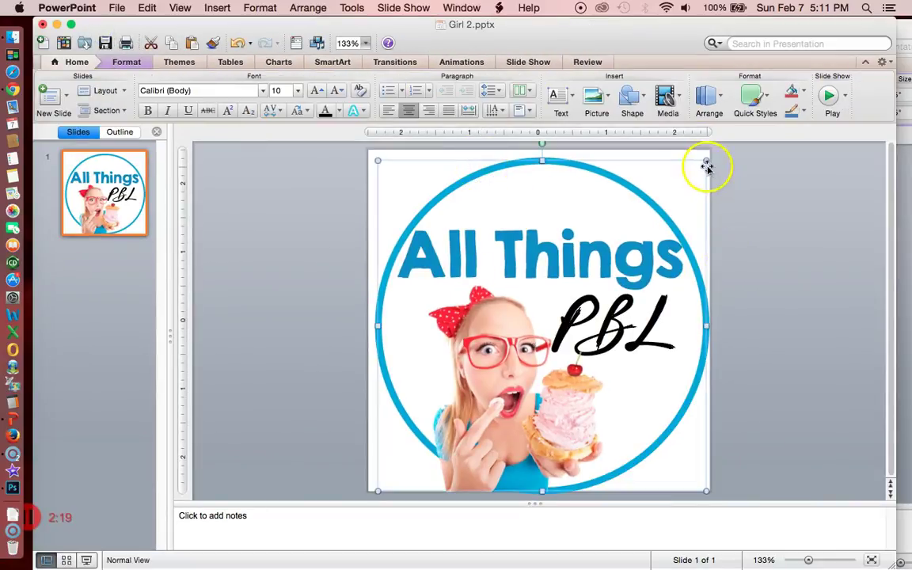
left_click_drag(706, 162, 698, 170)
left_click(58, 25)
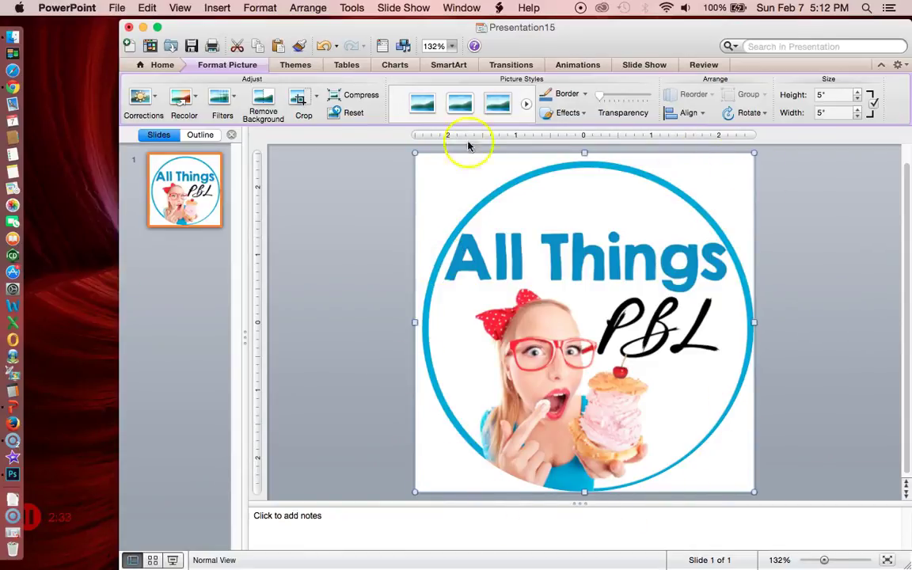
Step: Apply a solid black fill to the slide background behind the circular logo
left_click(400, 8)
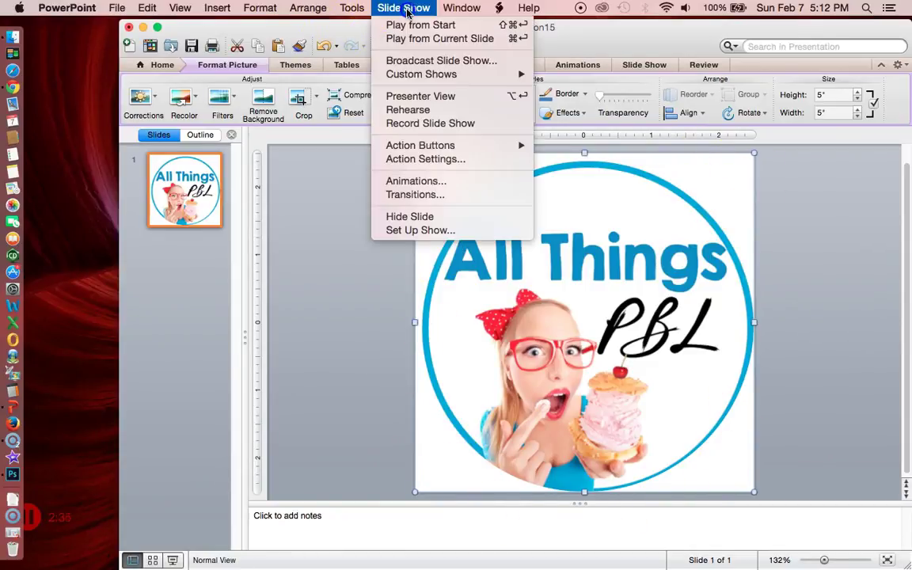
mouse_move(260, 8)
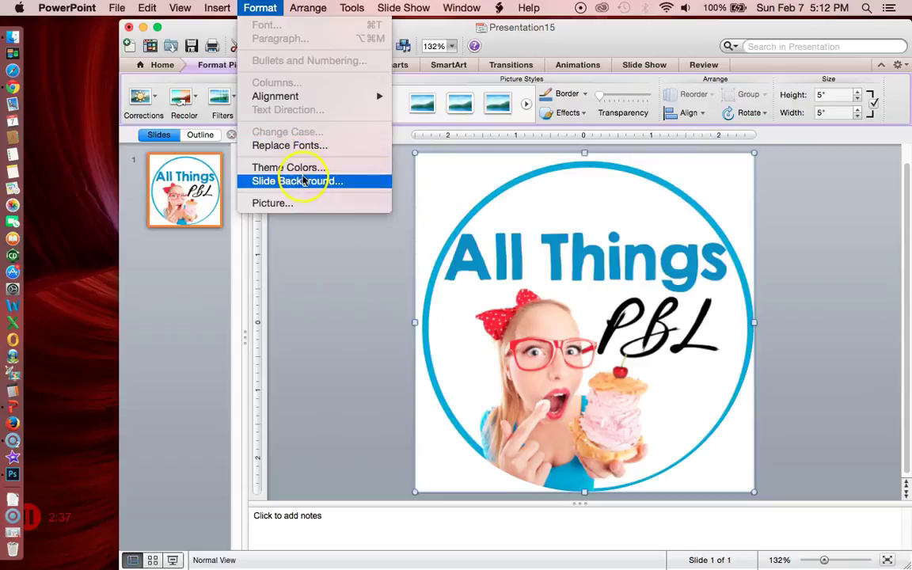
left_click(299, 180)
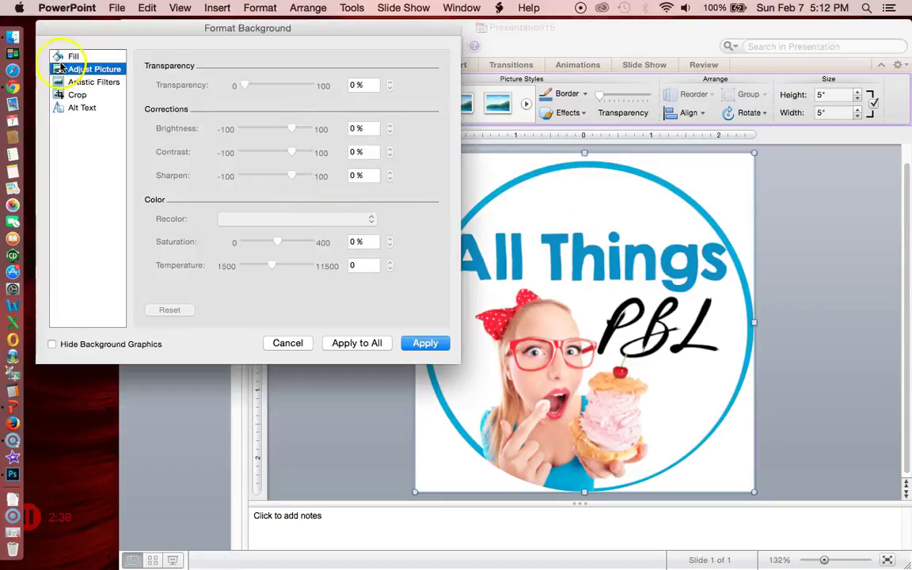
left_click(66, 58)
left_click(341, 71)
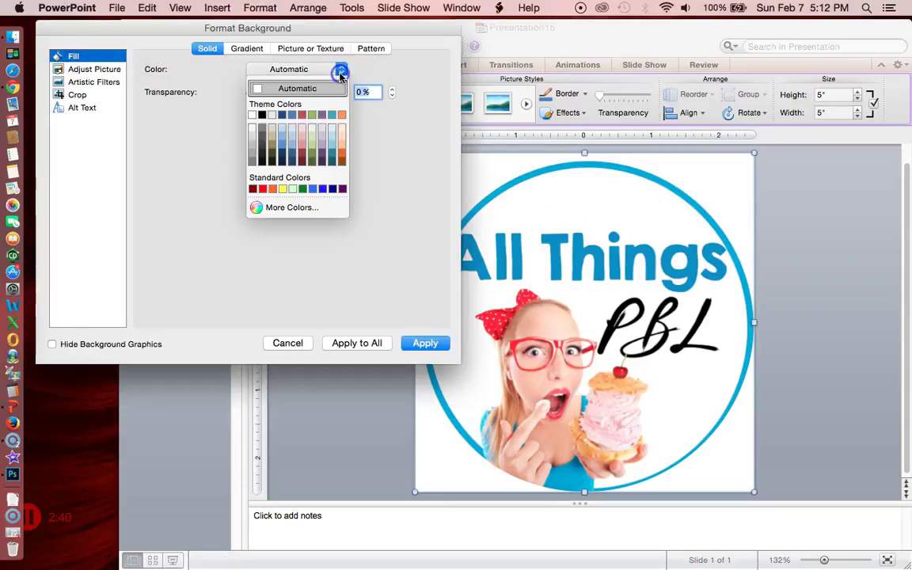
left_click(263, 115)
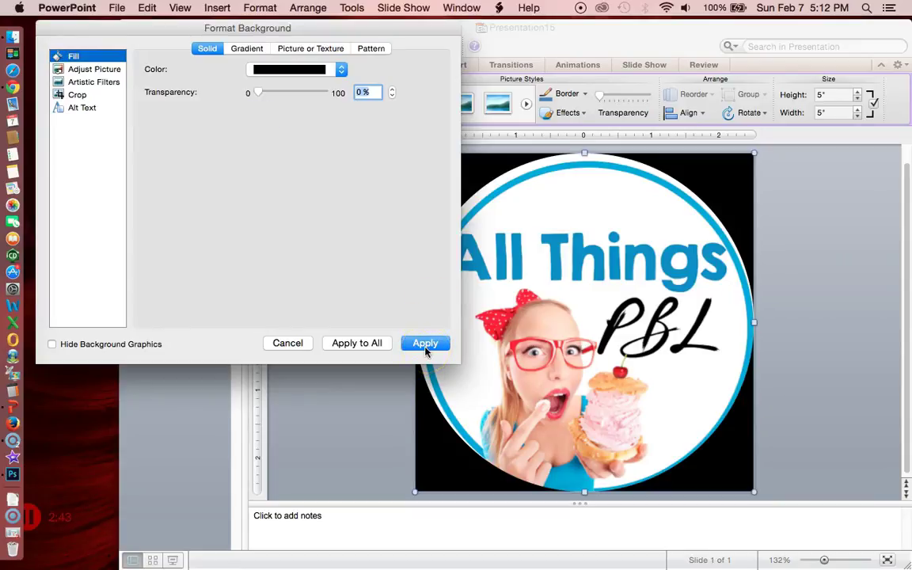
left_click(426, 344)
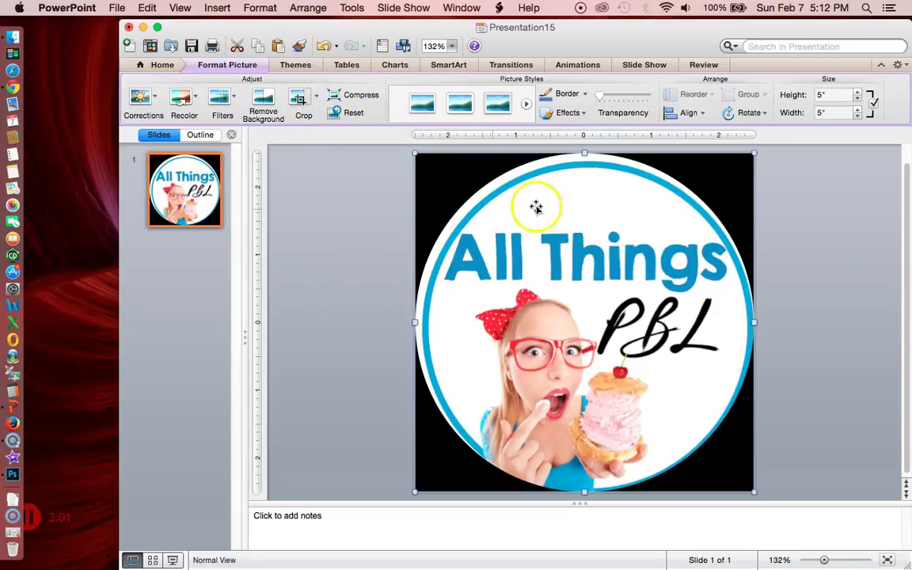
Step: In Girl 2, delete the blue circle outline around the logo
left_click(17, 532)
left_click(675, 218)
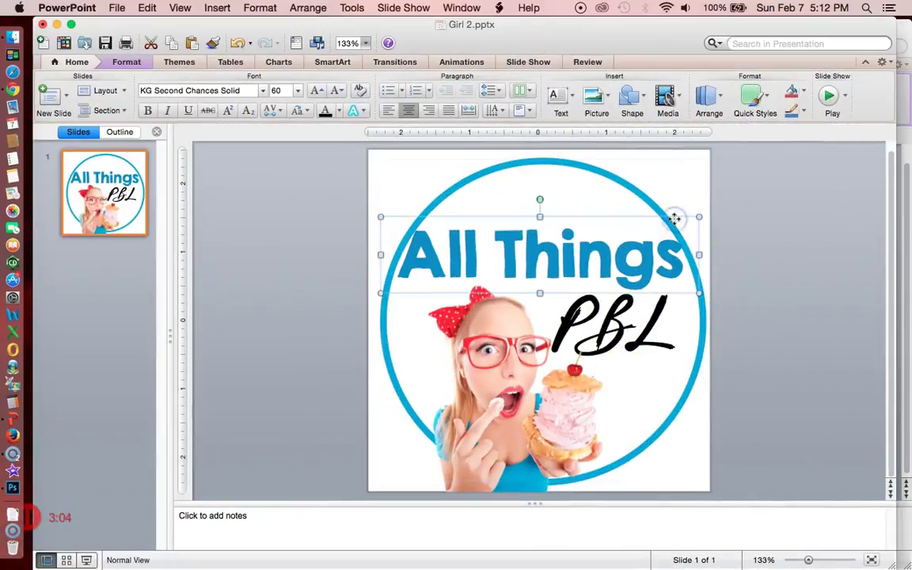
left_click(647, 201)
key("Delete")
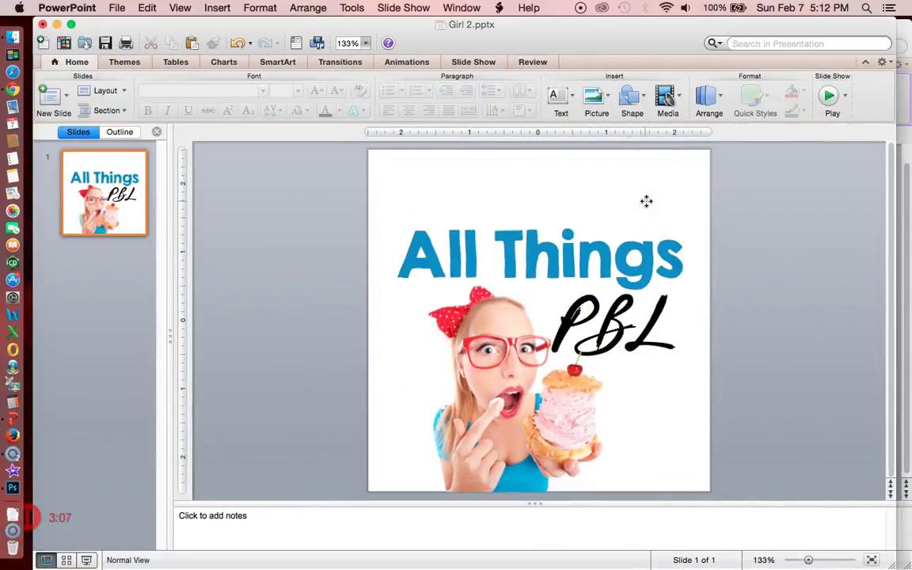
Step: Save a copy of the slide as a PNG named Girl 4 on the Desktop
left_click(116, 8)
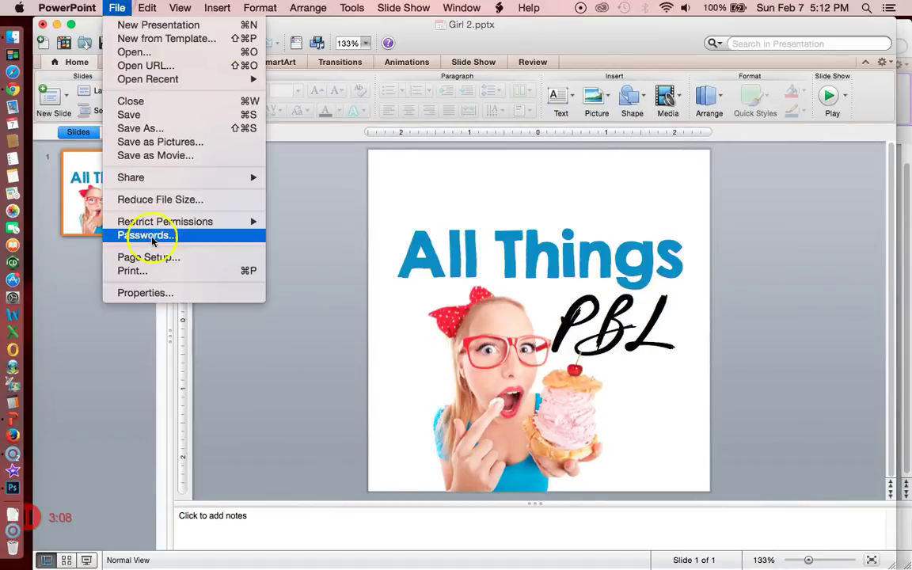
left_click(141, 127)
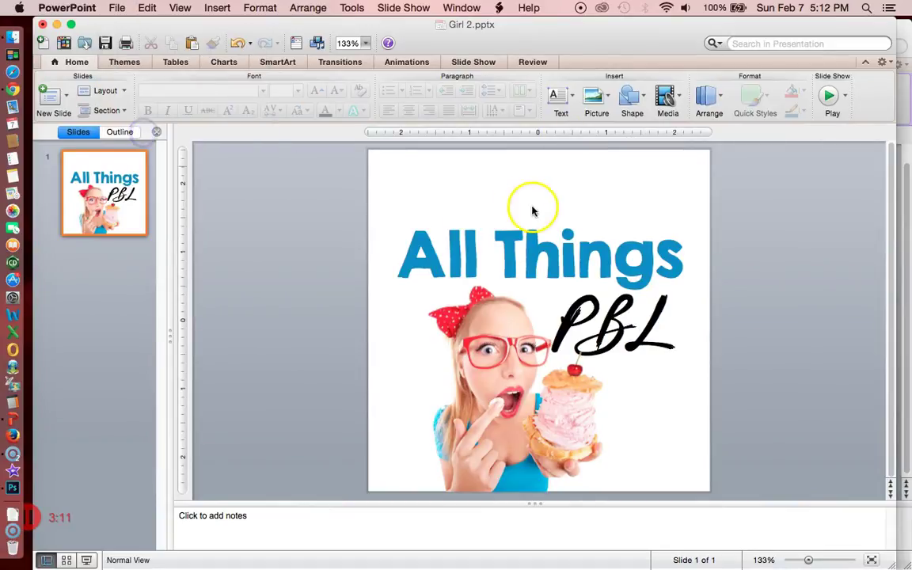
left_click(545, 445)
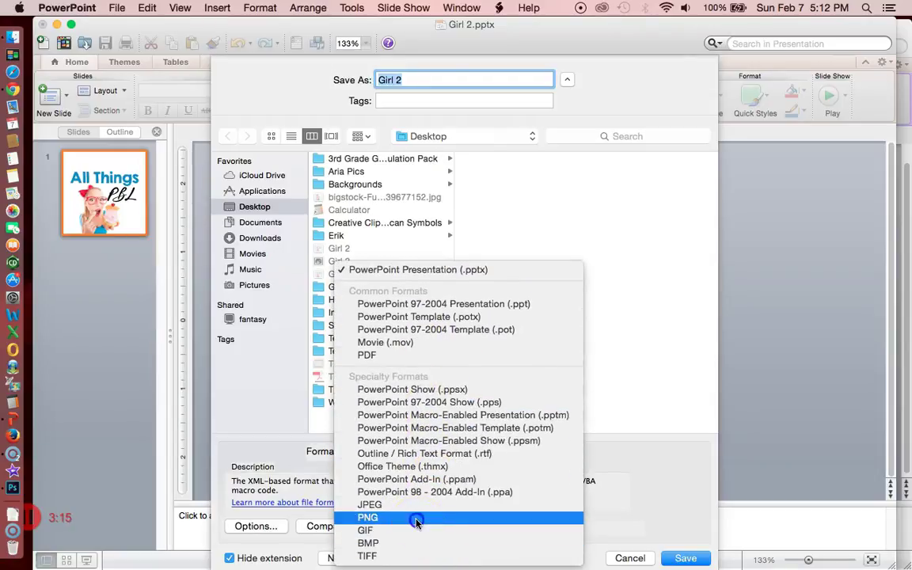
left_click(418, 518)
left_click(426, 78)
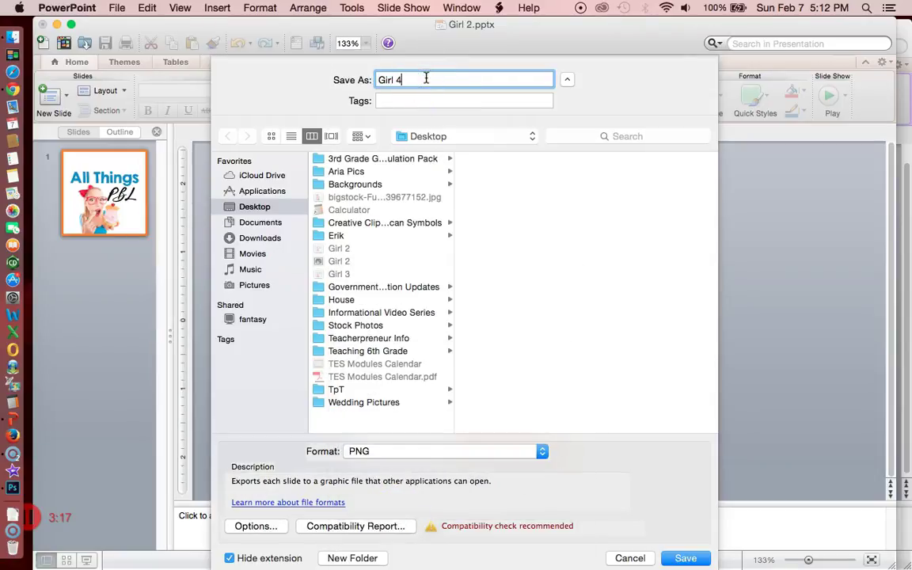
left_click(688, 559)
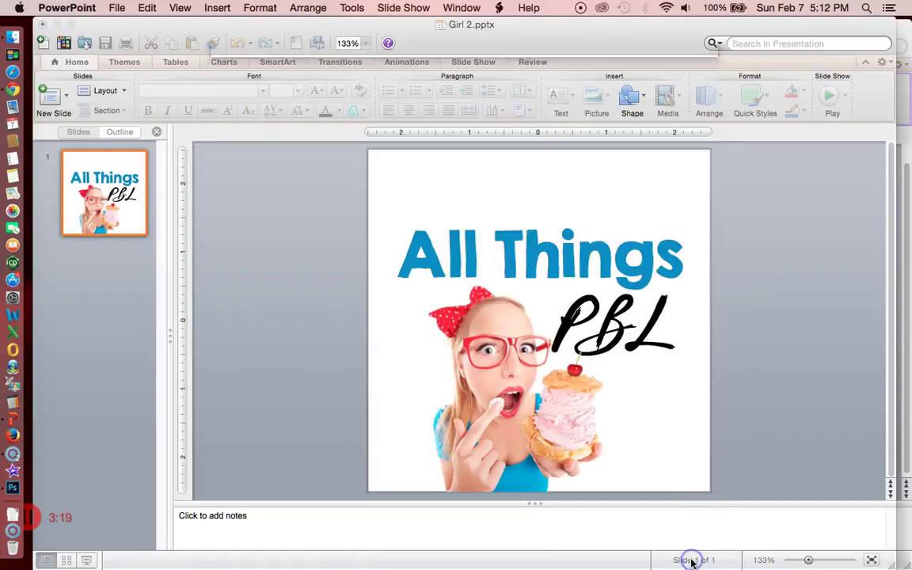
Step: In Presentation15, undo the black background and resize, then delete the old circular picture
left_click(57, 23)
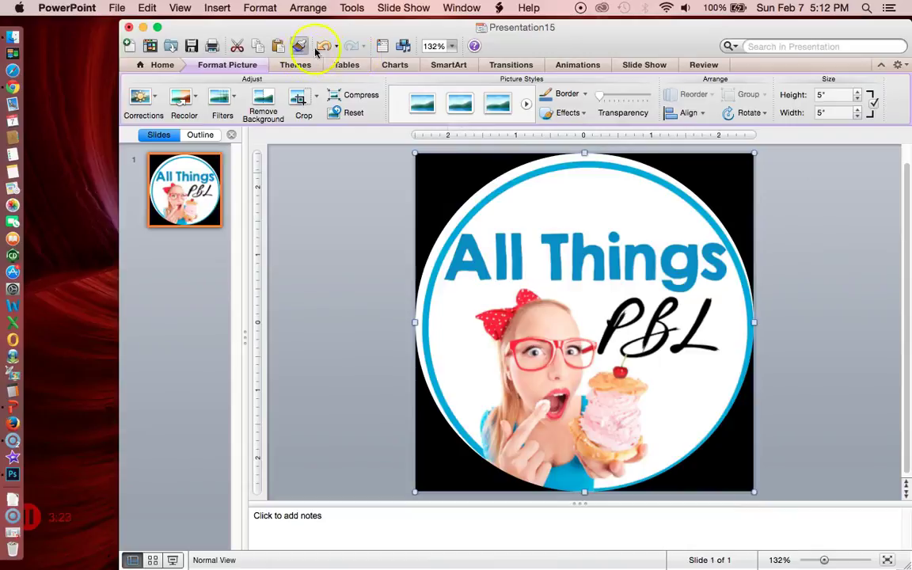
left_click(322, 48)
left_click(322, 48)
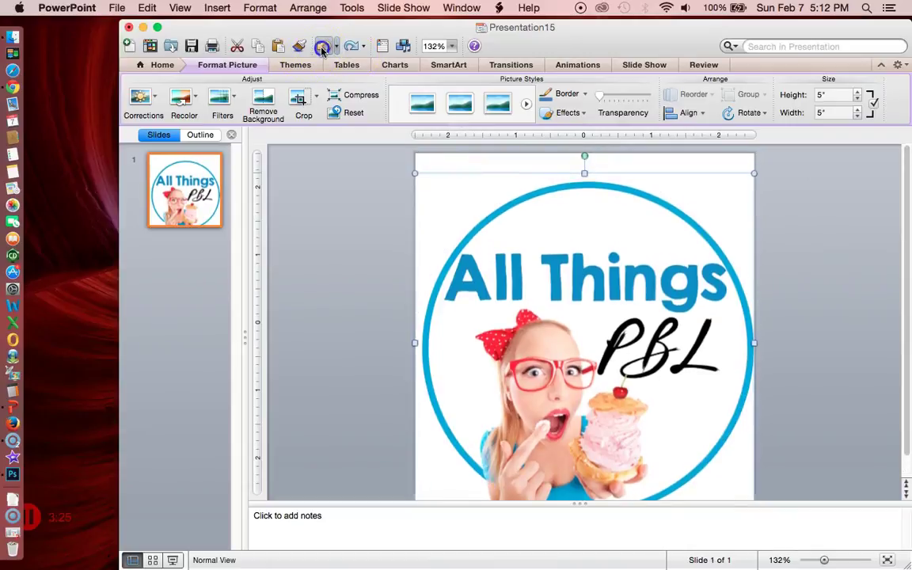
key("BackSpace")
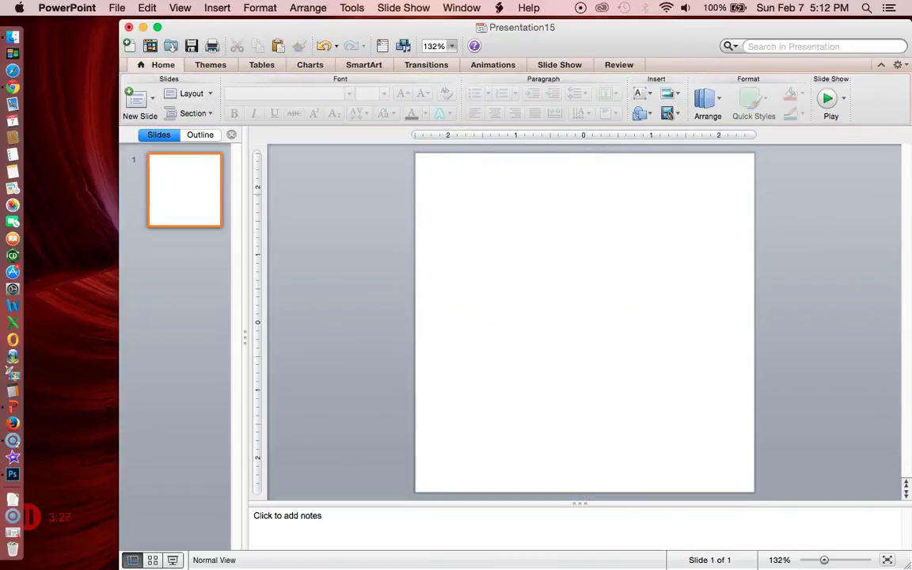
Step: Insert the Girl 4 image from the Desktop onto the slide
left_click(217, 7)
mouse_move(297, 240)
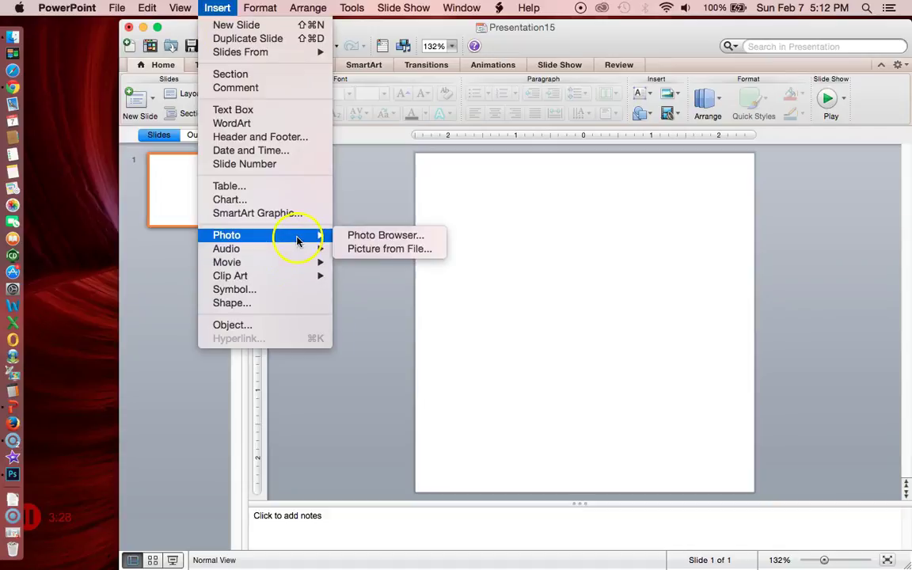
left_click(399, 249)
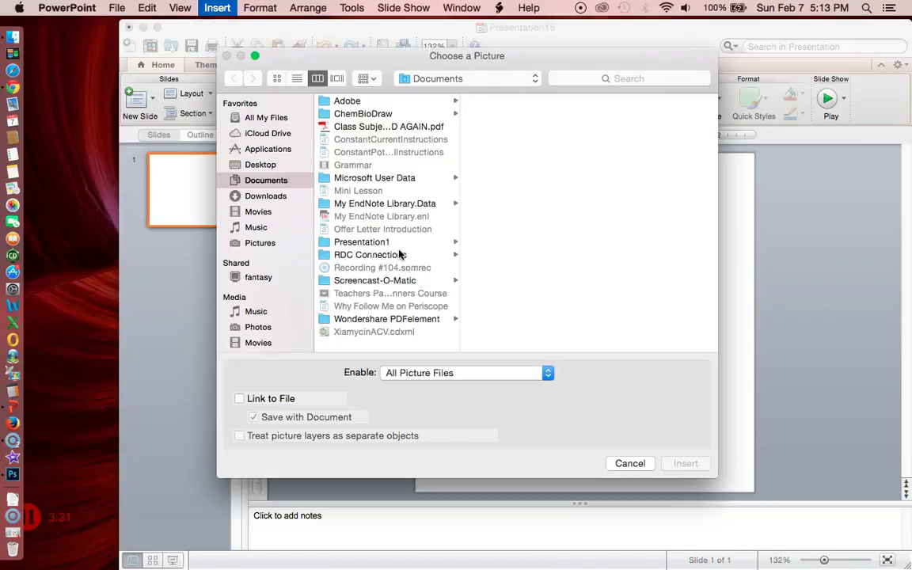
left_click(296, 165)
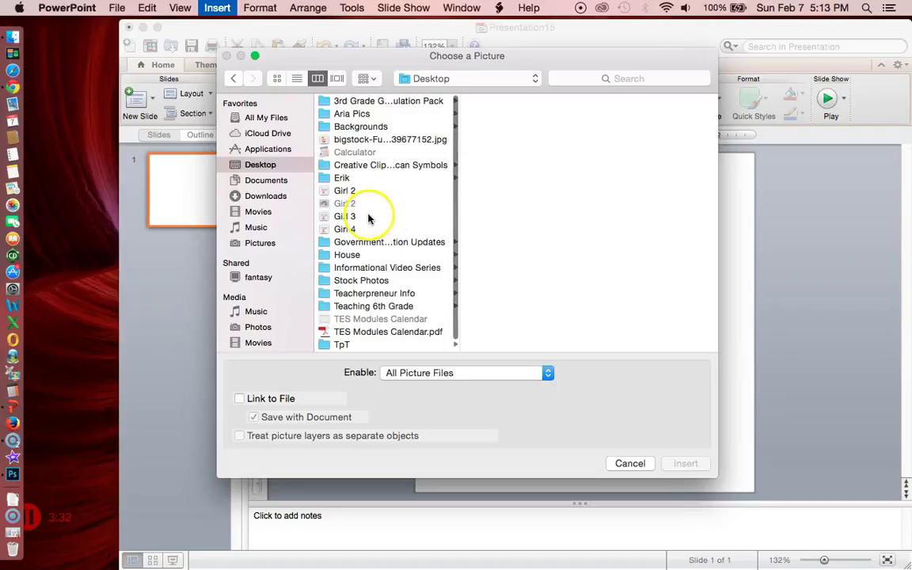
left_click(355, 229)
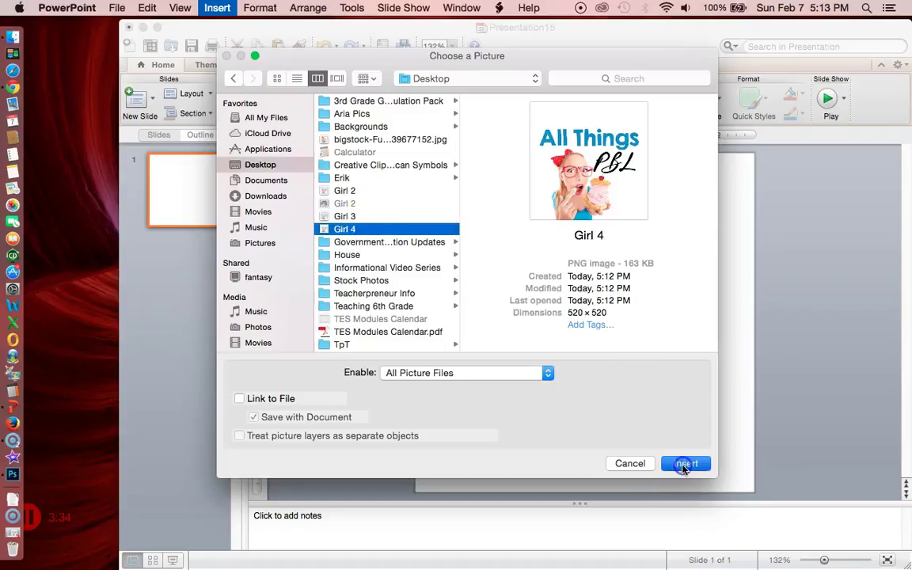
left_click(685, 465)
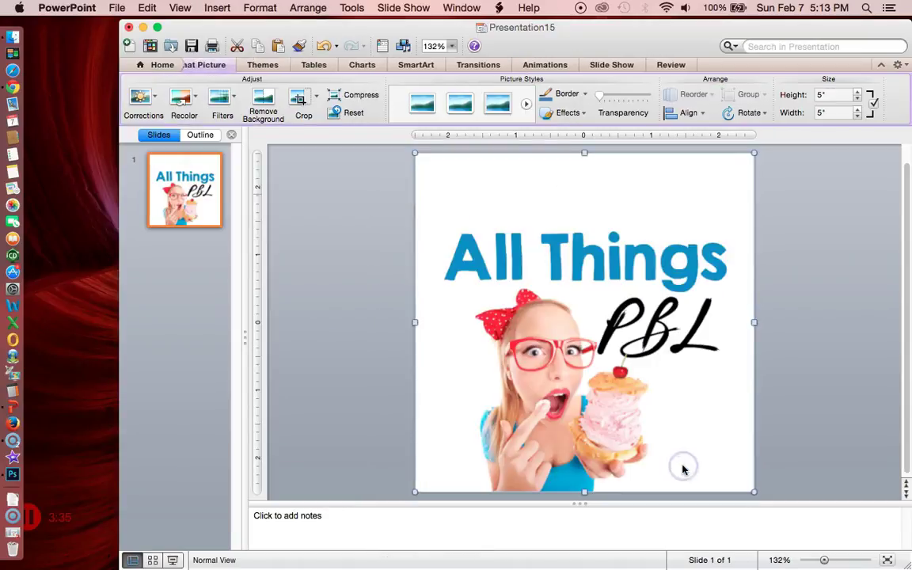
Step: Crop the Girl 4 picture with Mask to Shape > Oval
left_click(317, 99)
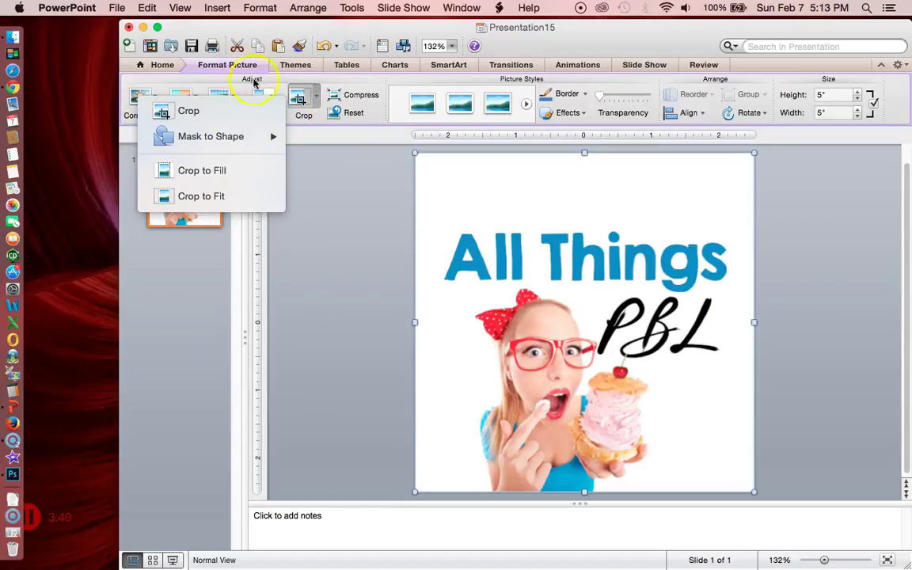
mouse_move(241, 137)
mouse_move(330, 153)
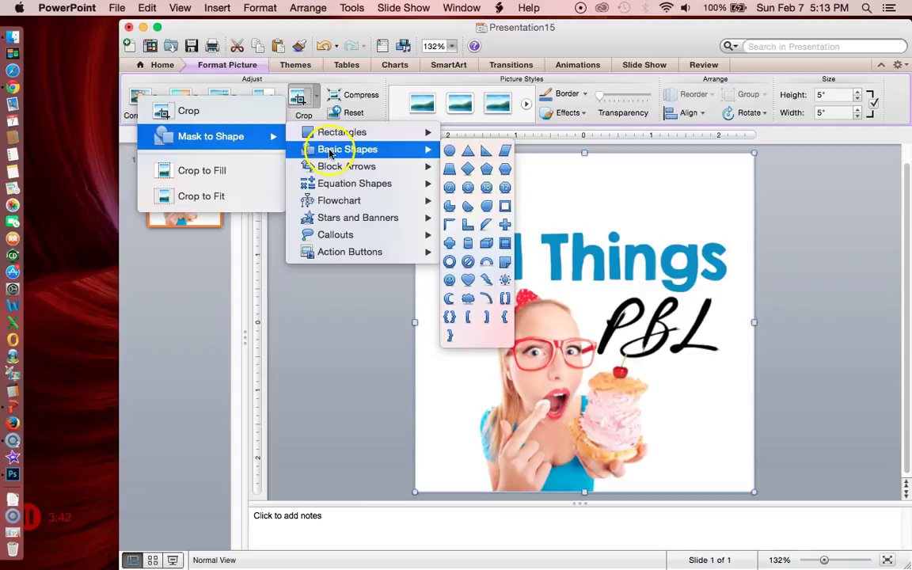
left_click(450, 152)
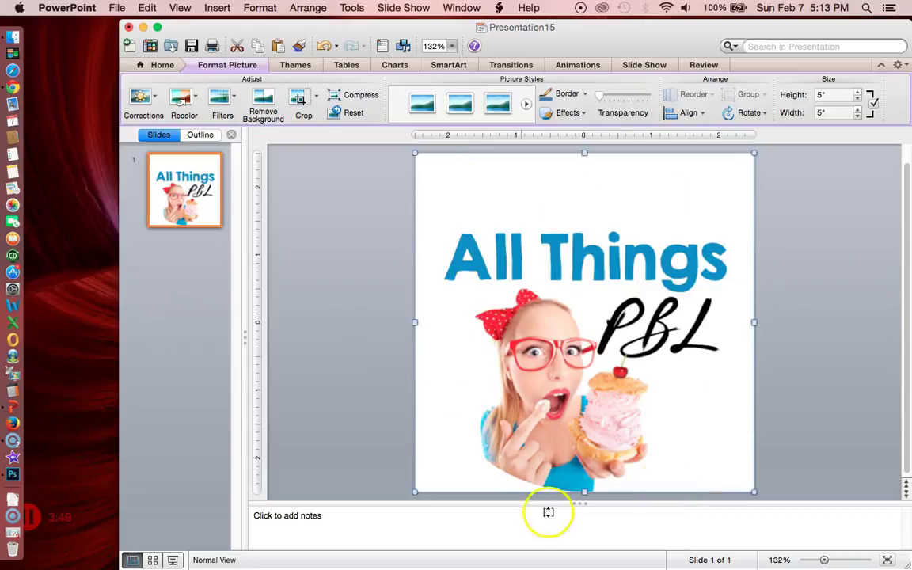
left_click(808, 423)
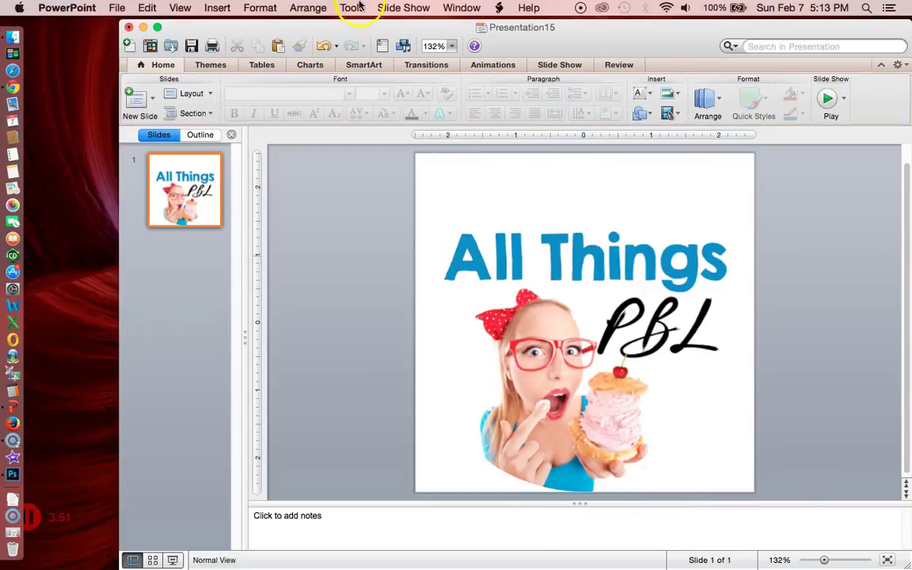
Step: Set the slide background to black from Theme Colors and apply it
left_click(271, 6)
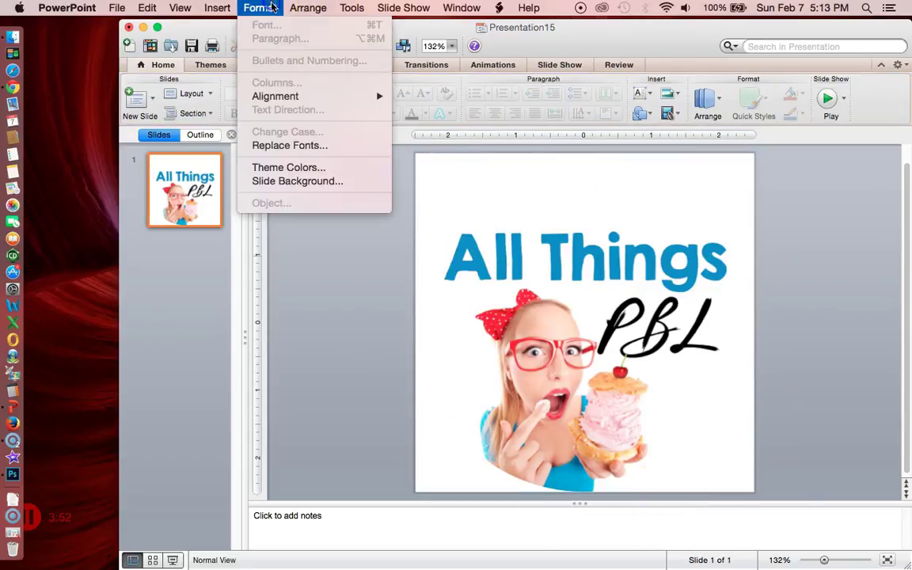
left_click(318, 180)
left_click(341, 70)
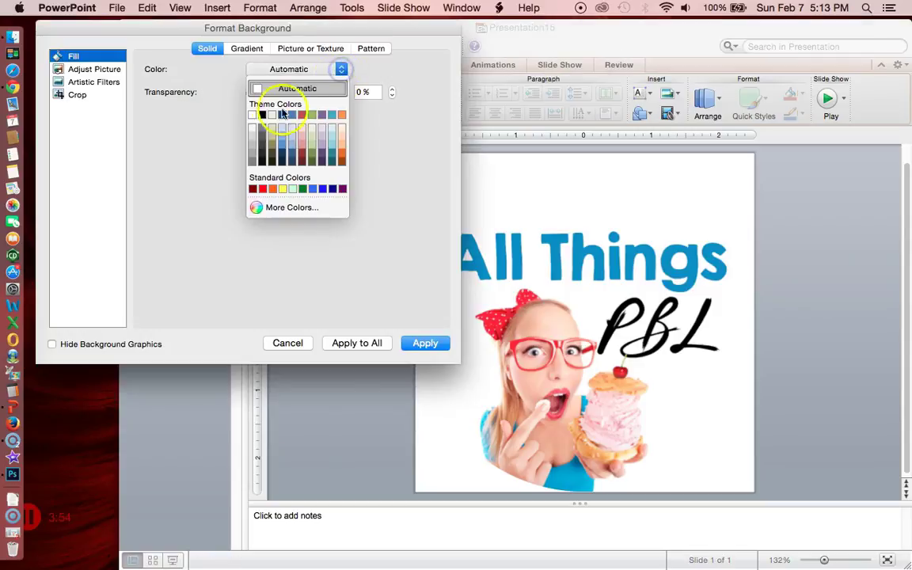
left_click(262, 115)
left_click(426, 344)
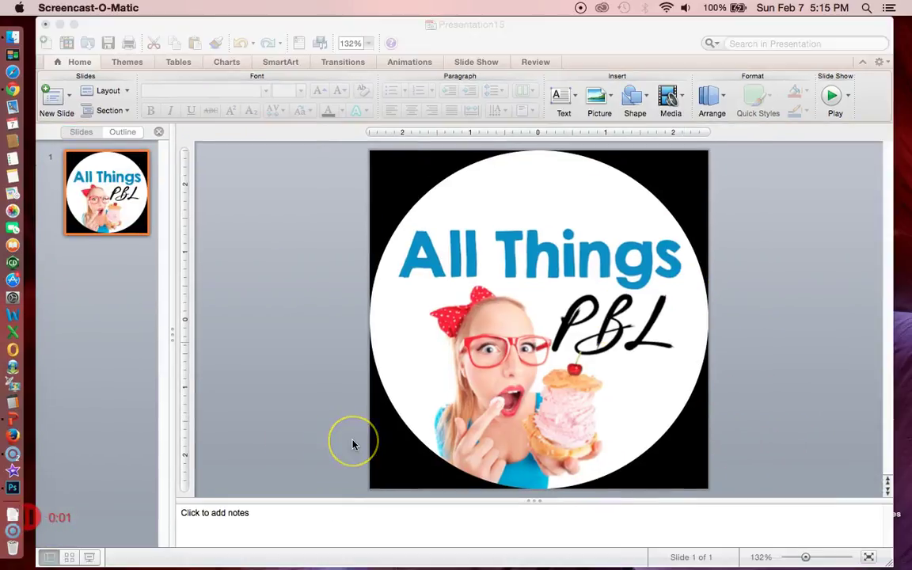
Step: Nudge the circular logo picture slightly left on the slide
left_click(511, 353)
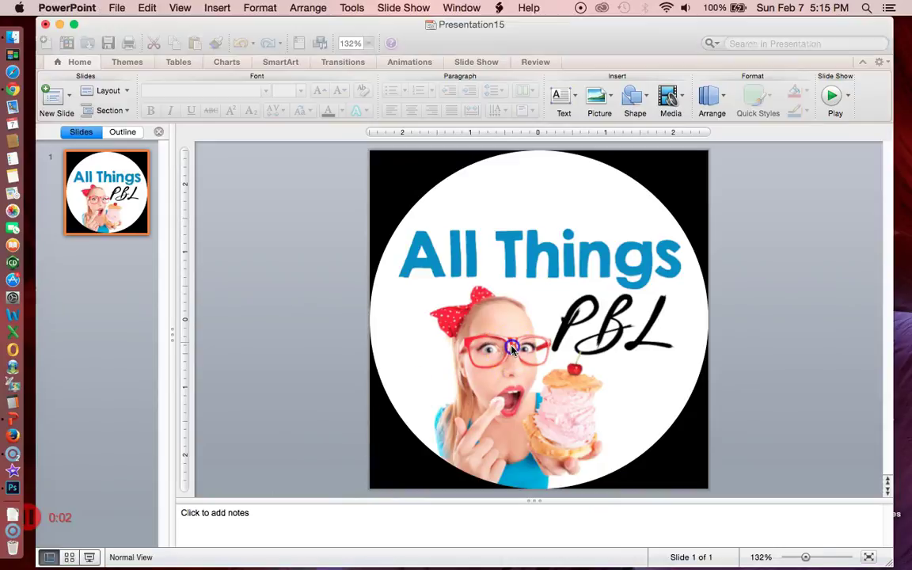
left_click(539, 297)
left_click_drag(546, 238, 504, 238)
Step: Save the logo picture as New Logo.png on the Desktop and open it to check
right_click(503, 237)
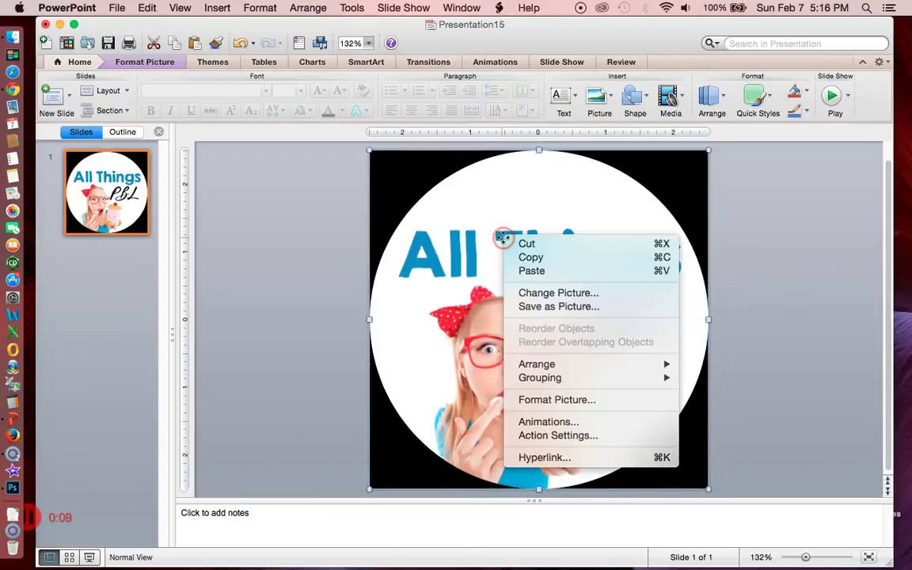
left_click(555, 307)
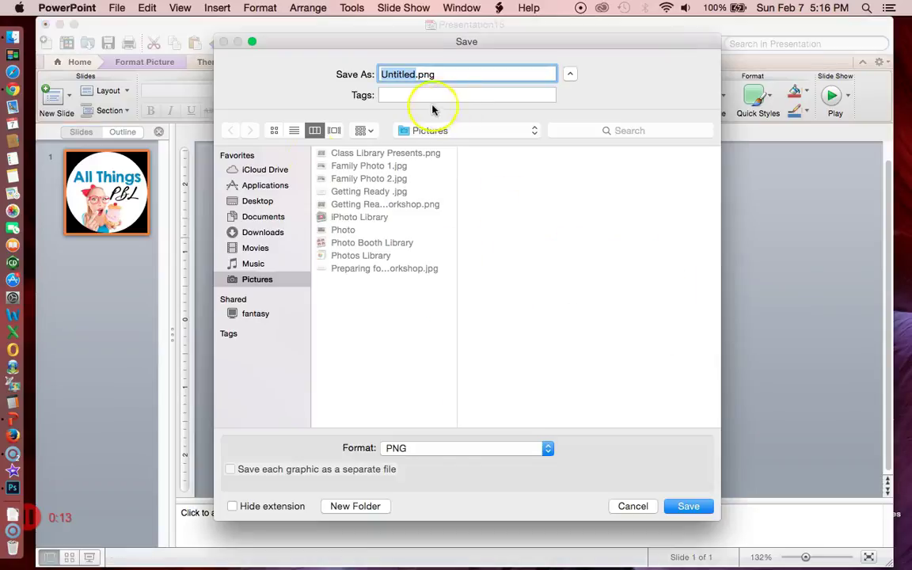
left_click(259, 202)
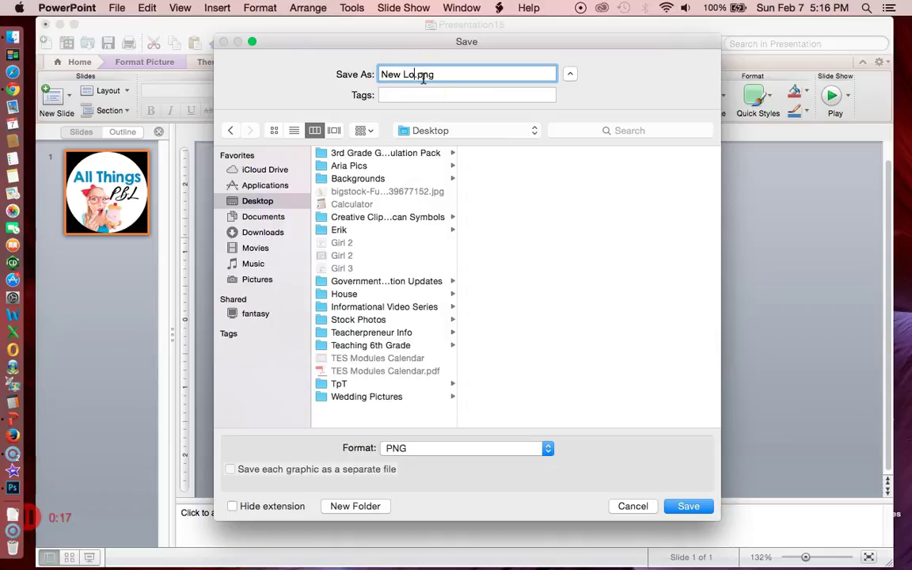
left_click(704, 511)
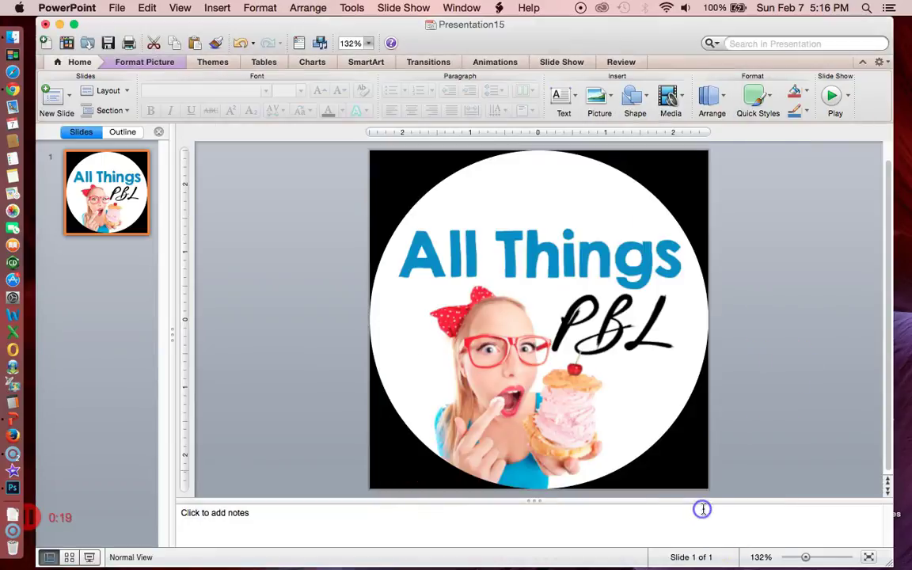
left_click(60, 26)
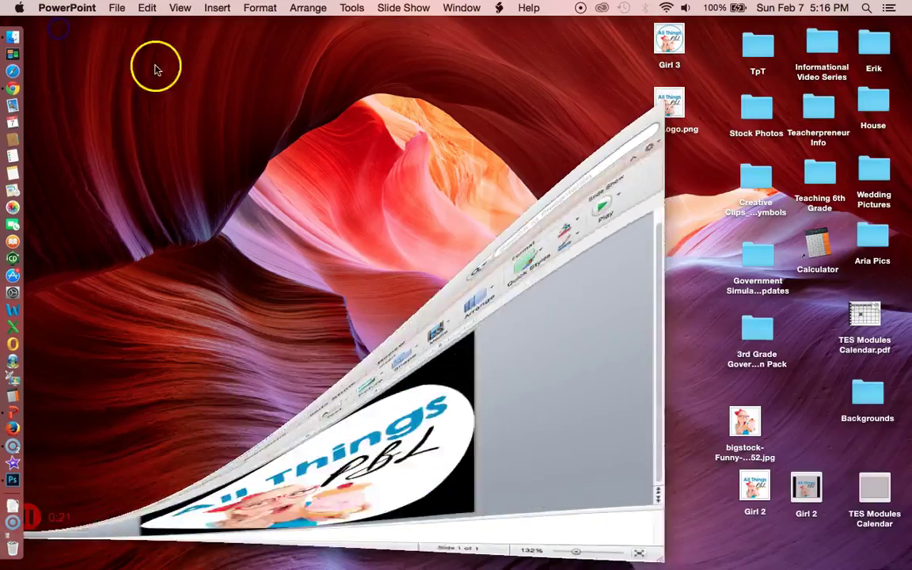
double_click(669, 101)
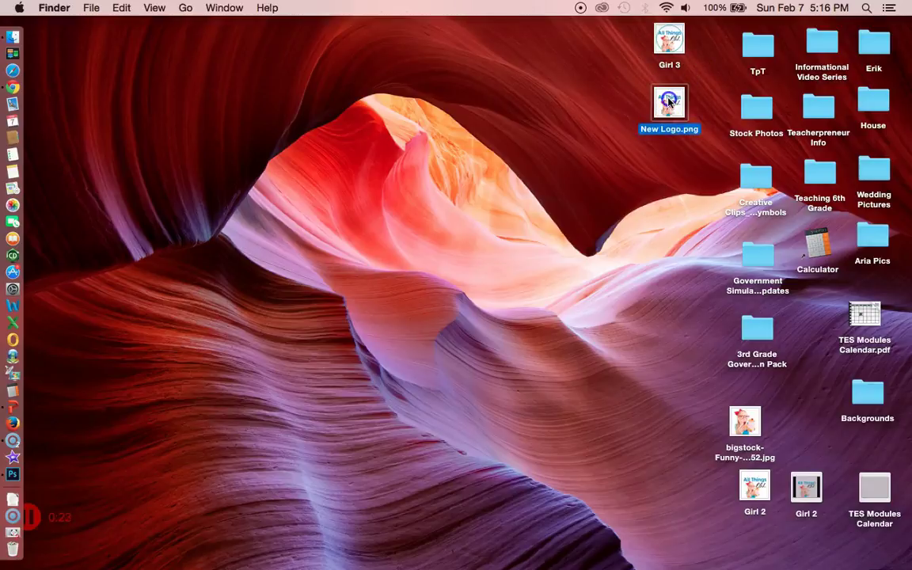